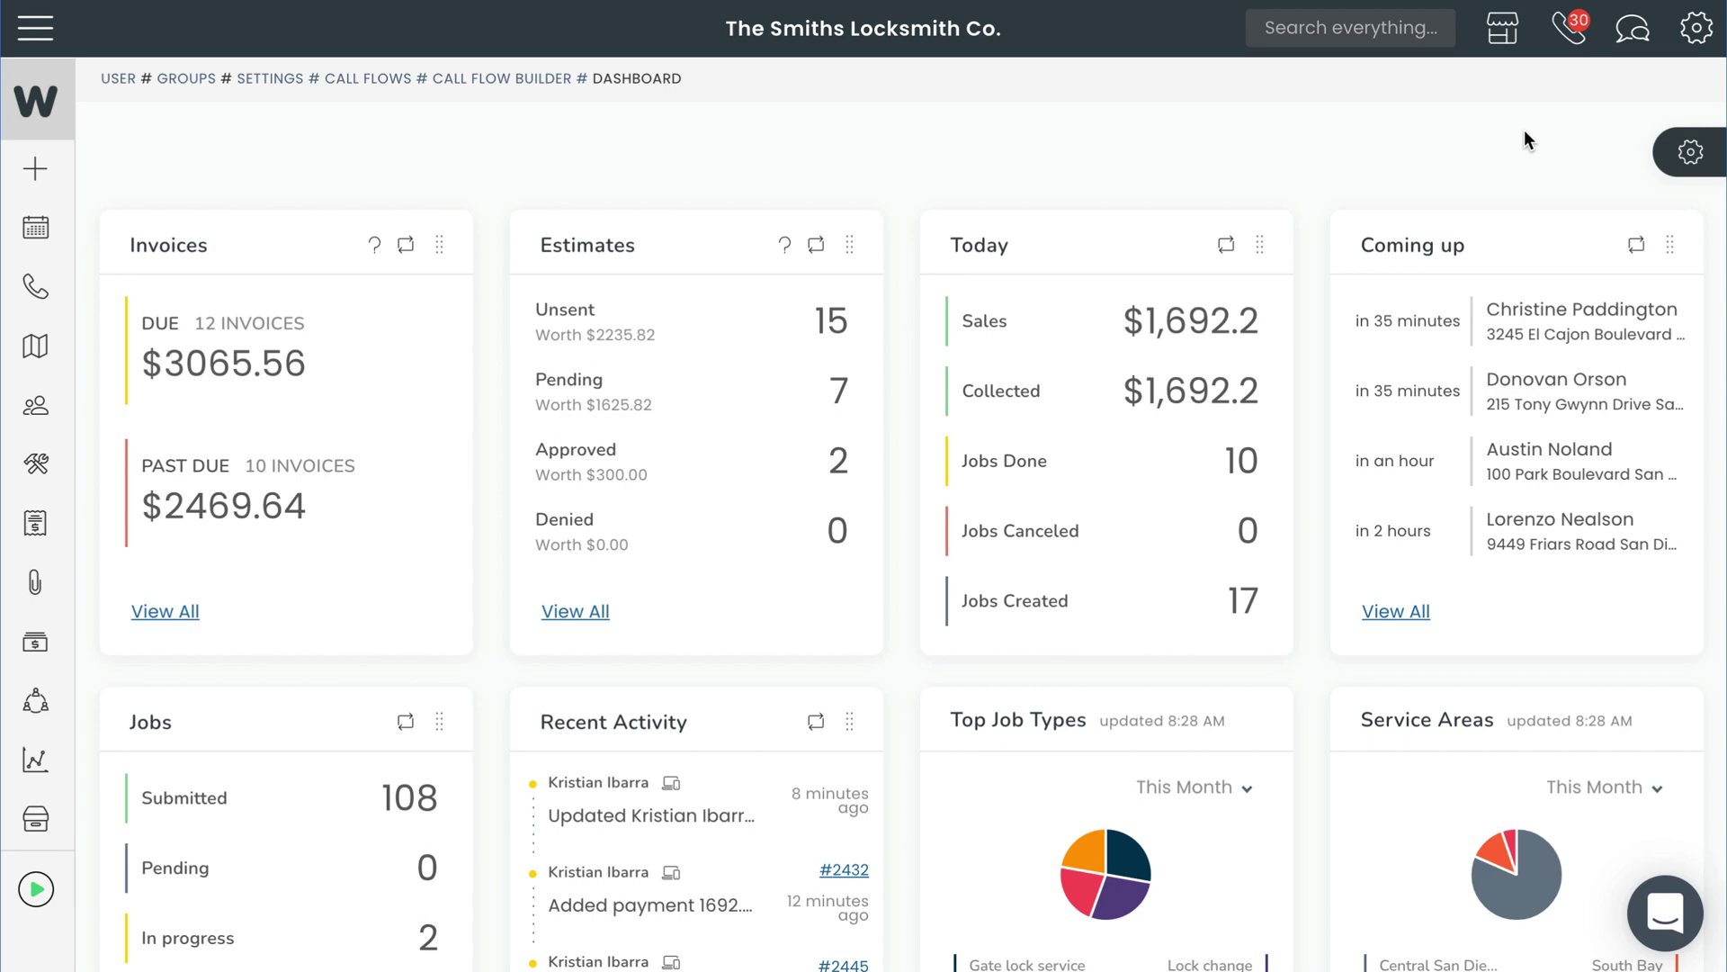
Step: Go to Settings > Calls & Text > Call Flows and create a new call flow
click(1694, 36)
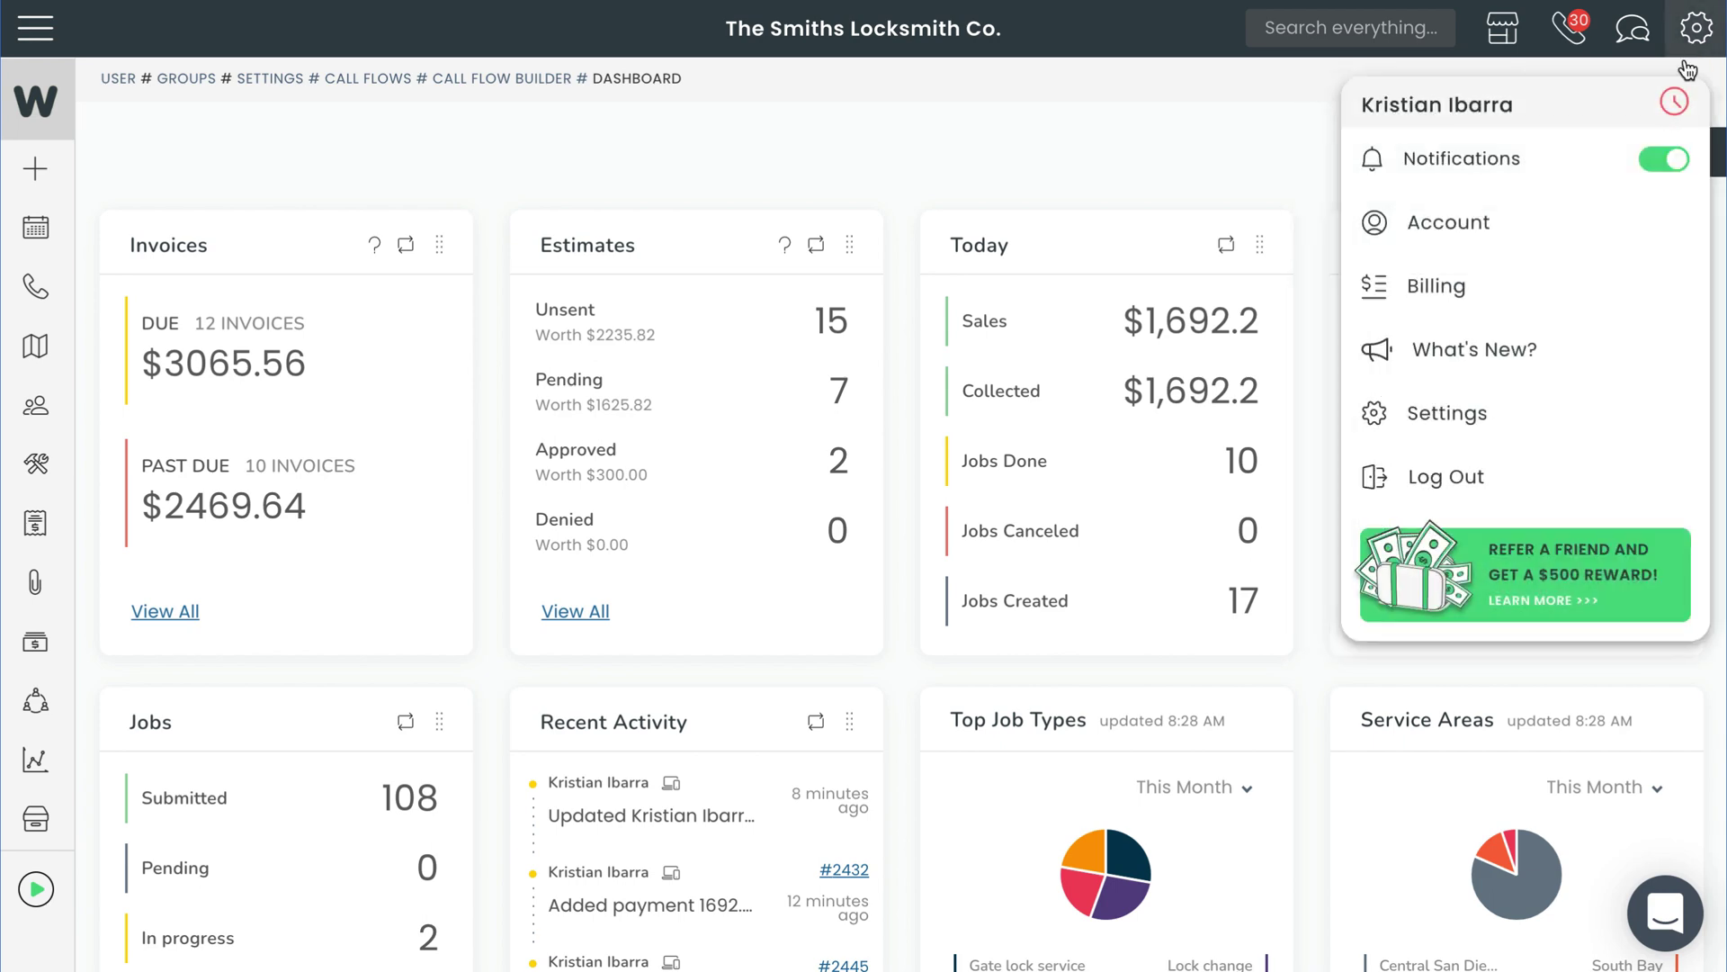
click(1477, 412)
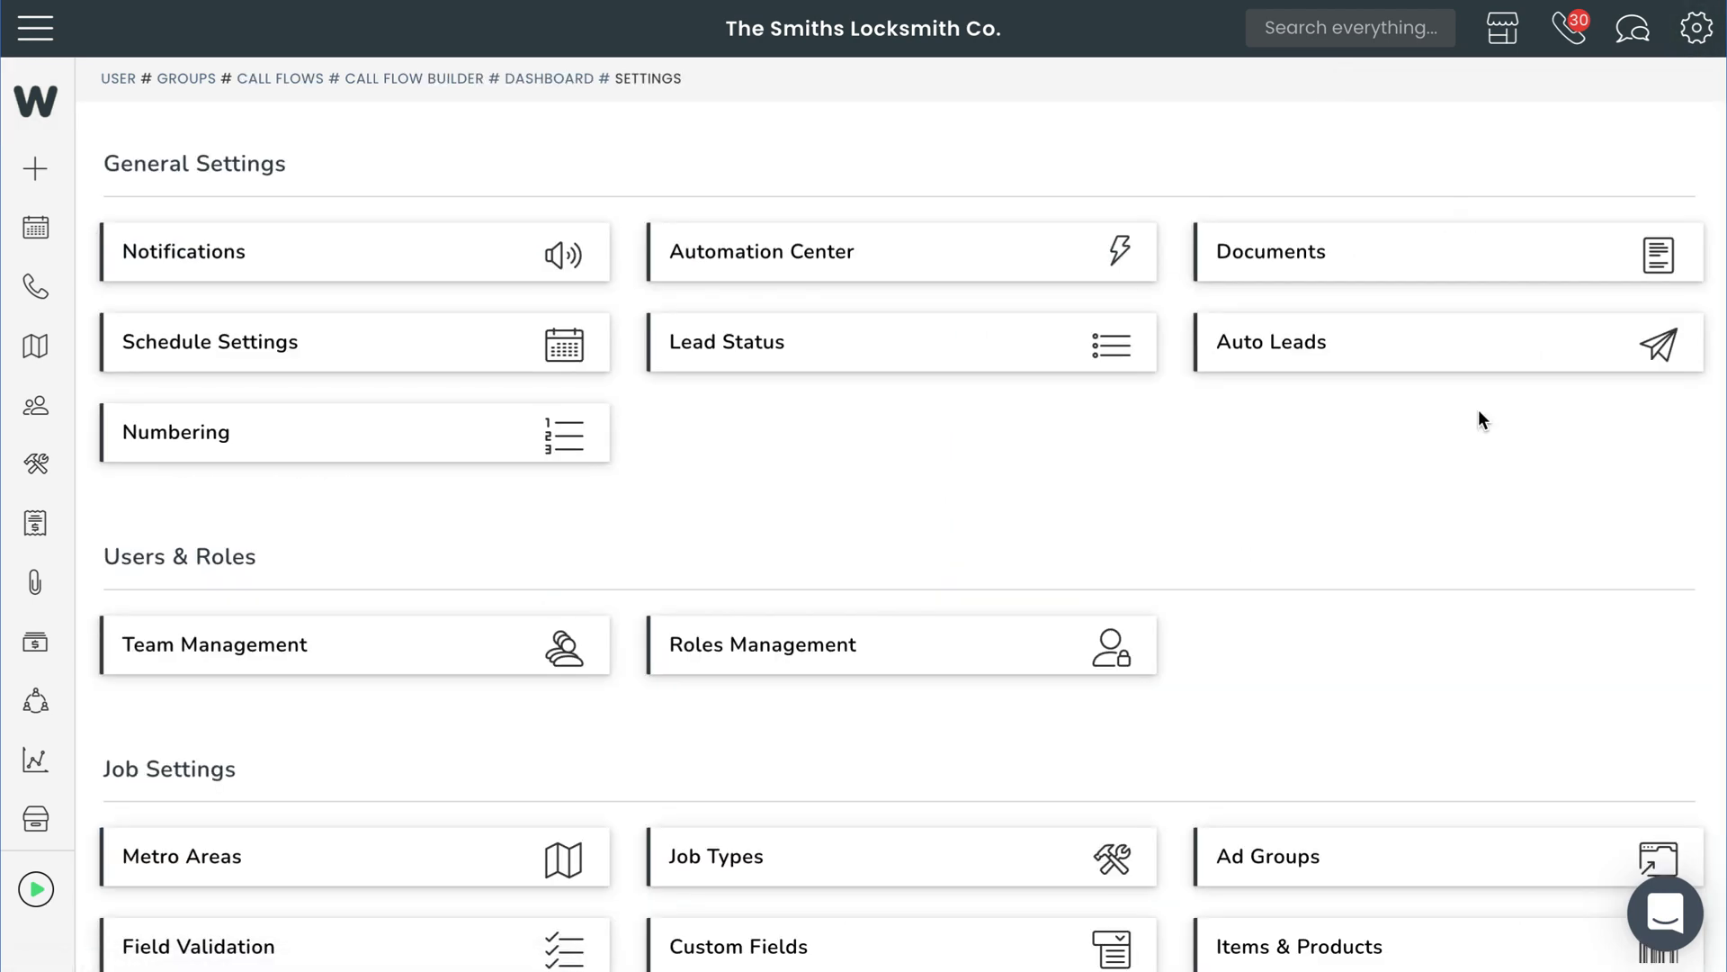
scroll(1483, 420, down, 8)
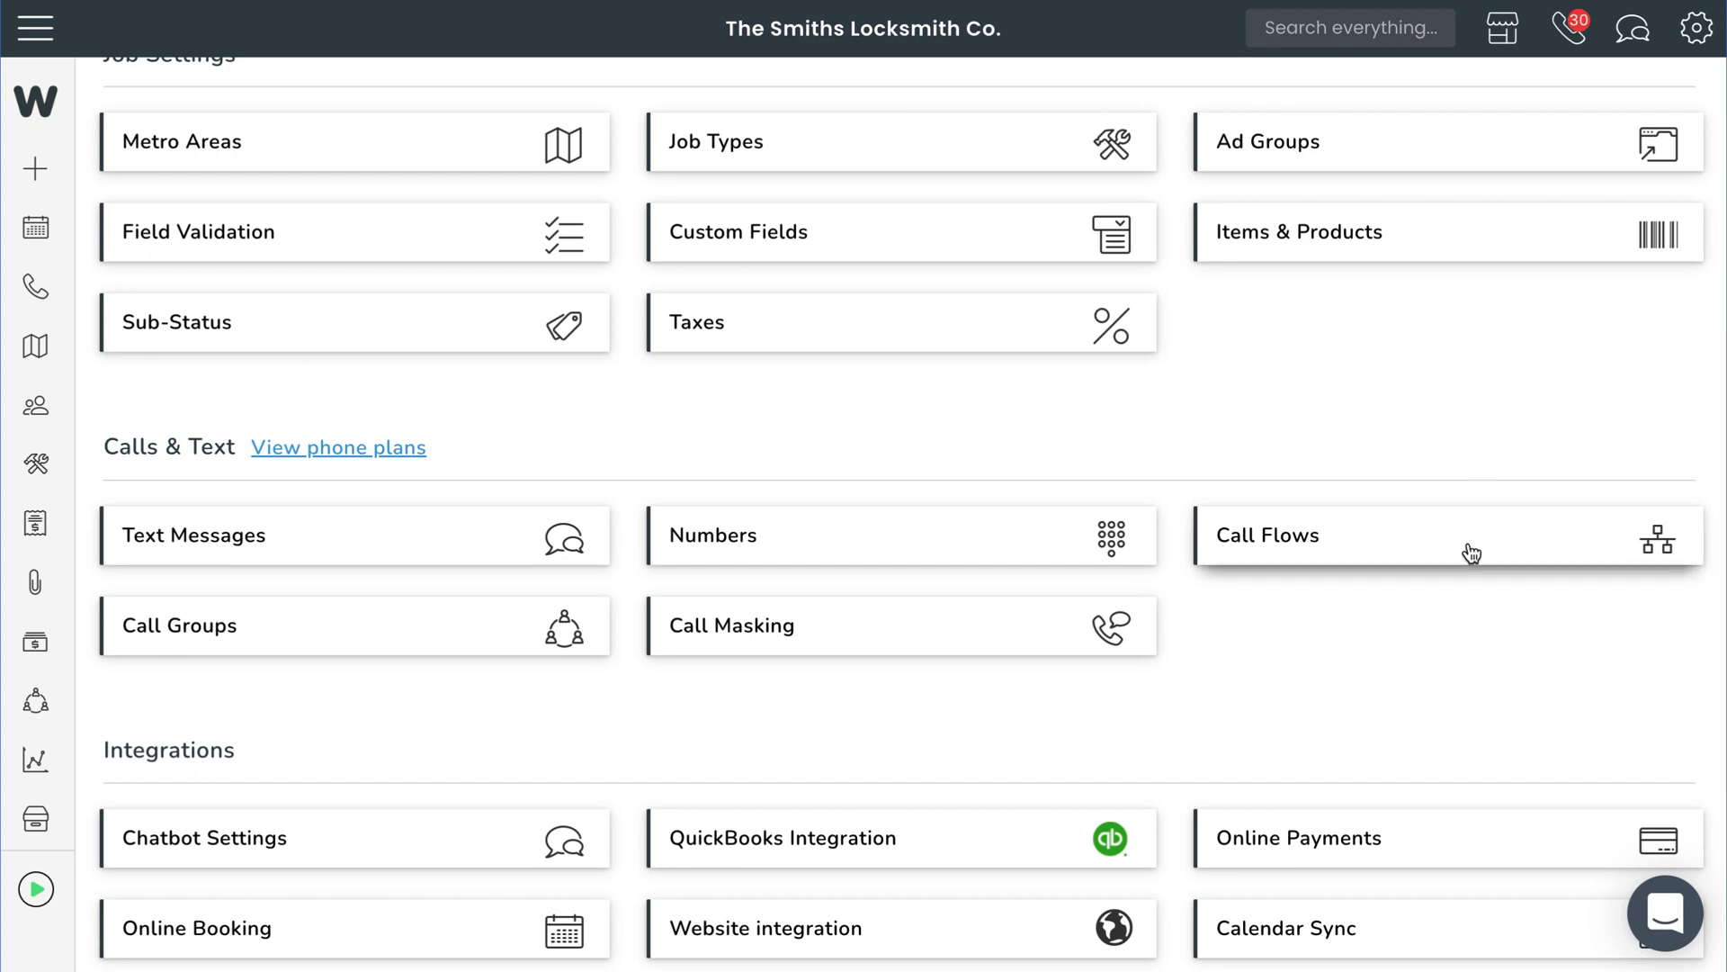
click(1469, 550)
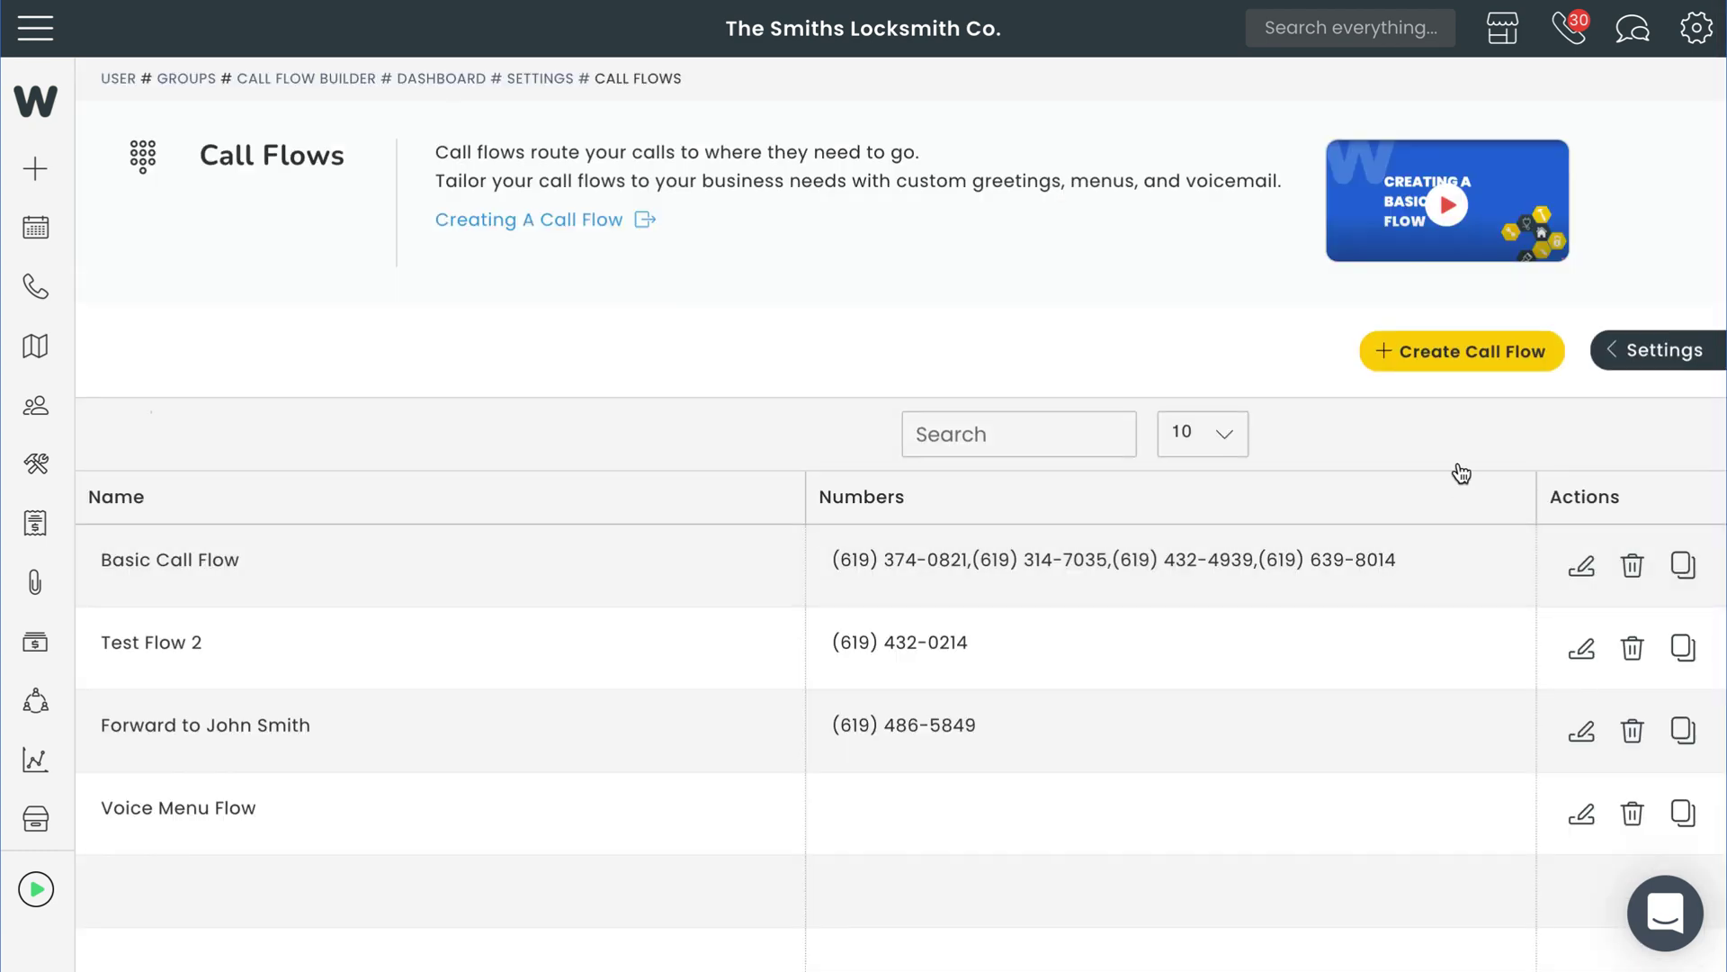
click(1440, 361)
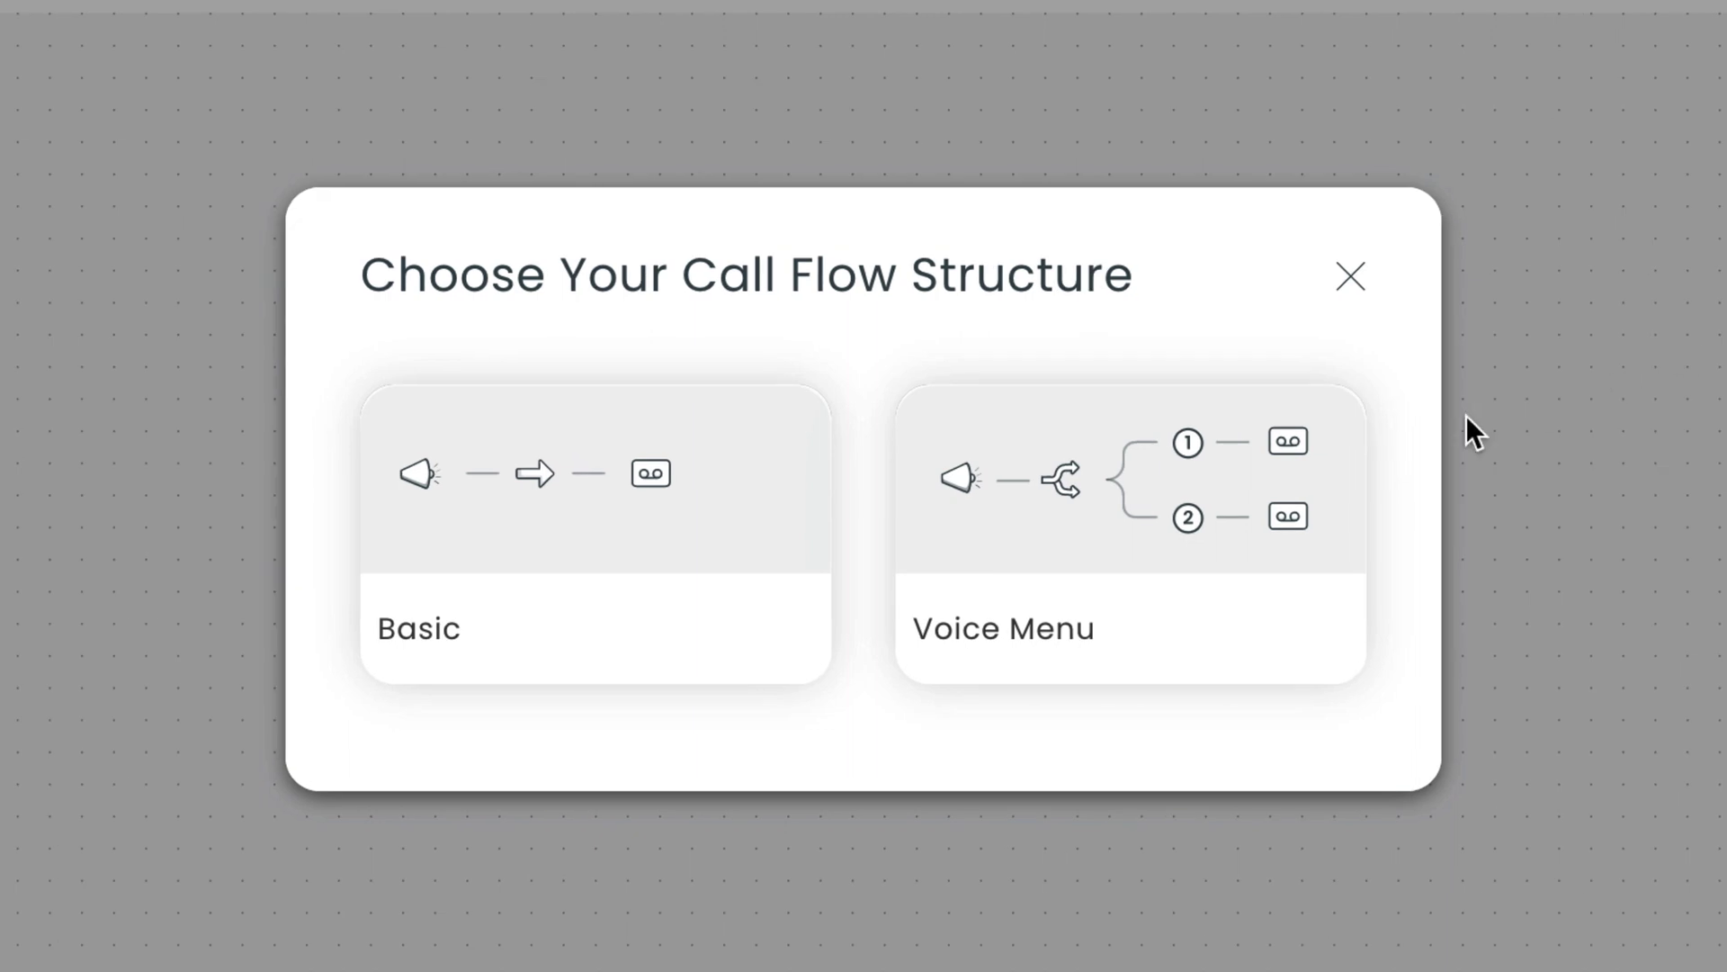
Step: Choose the Voice Menu structure, name it 'Example voice menu flow', and assign an unused number
click(1248, 529)
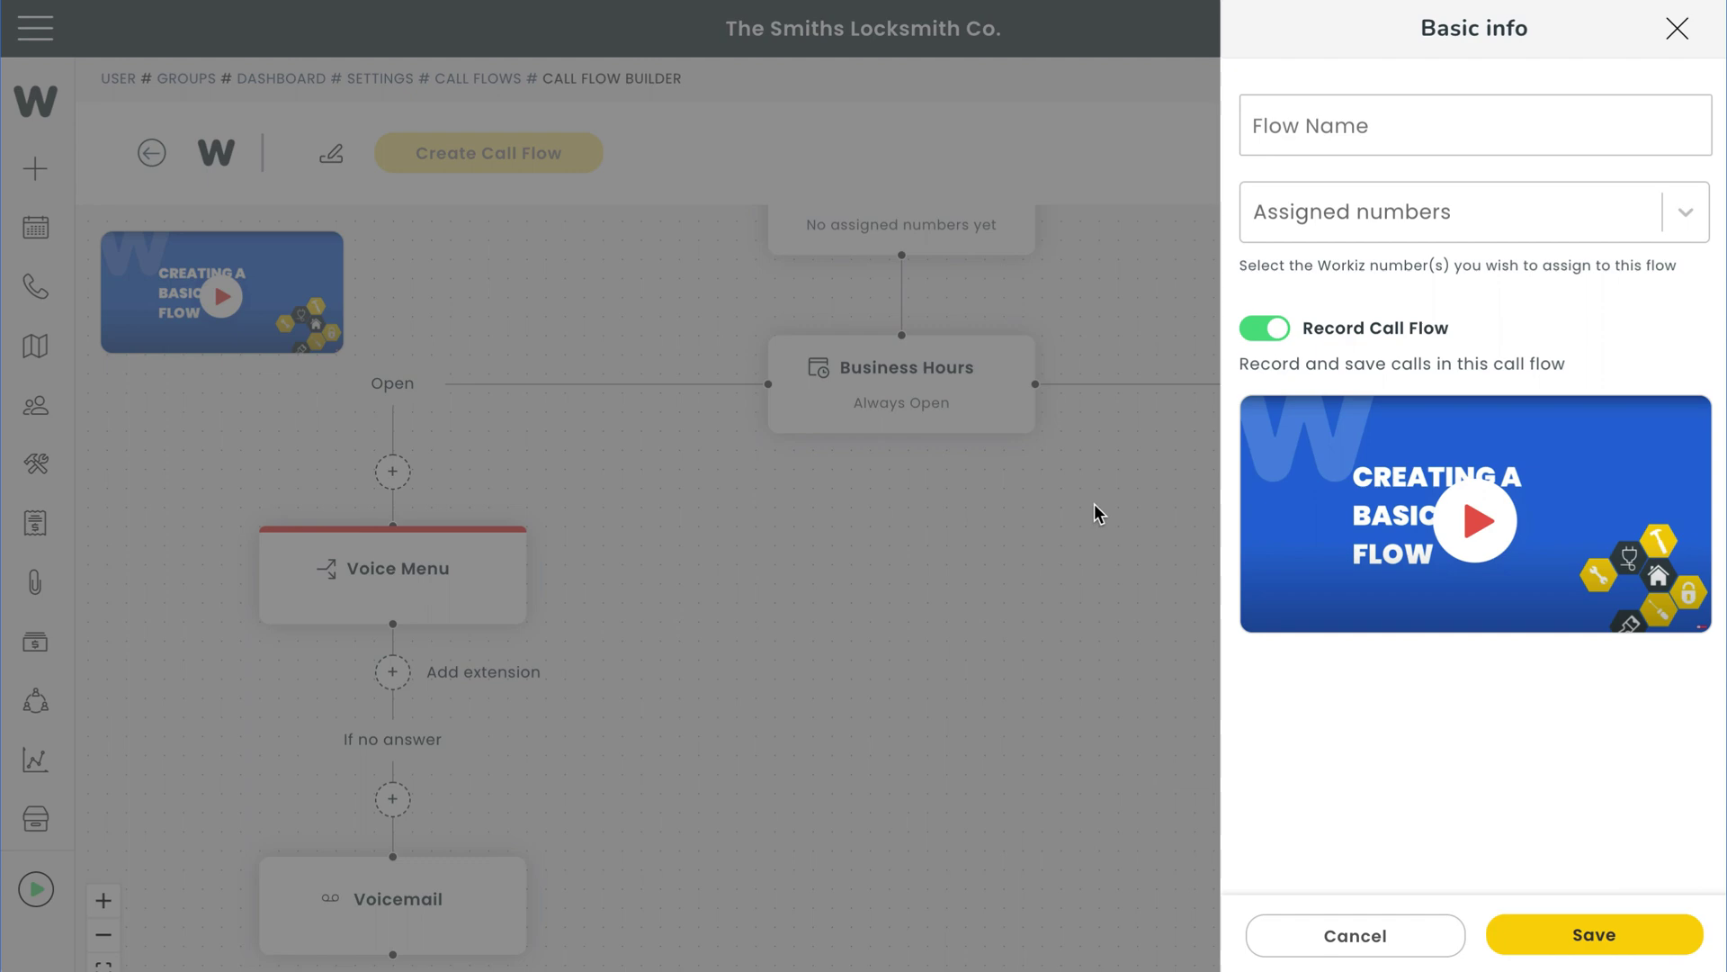
click(1451, 137)
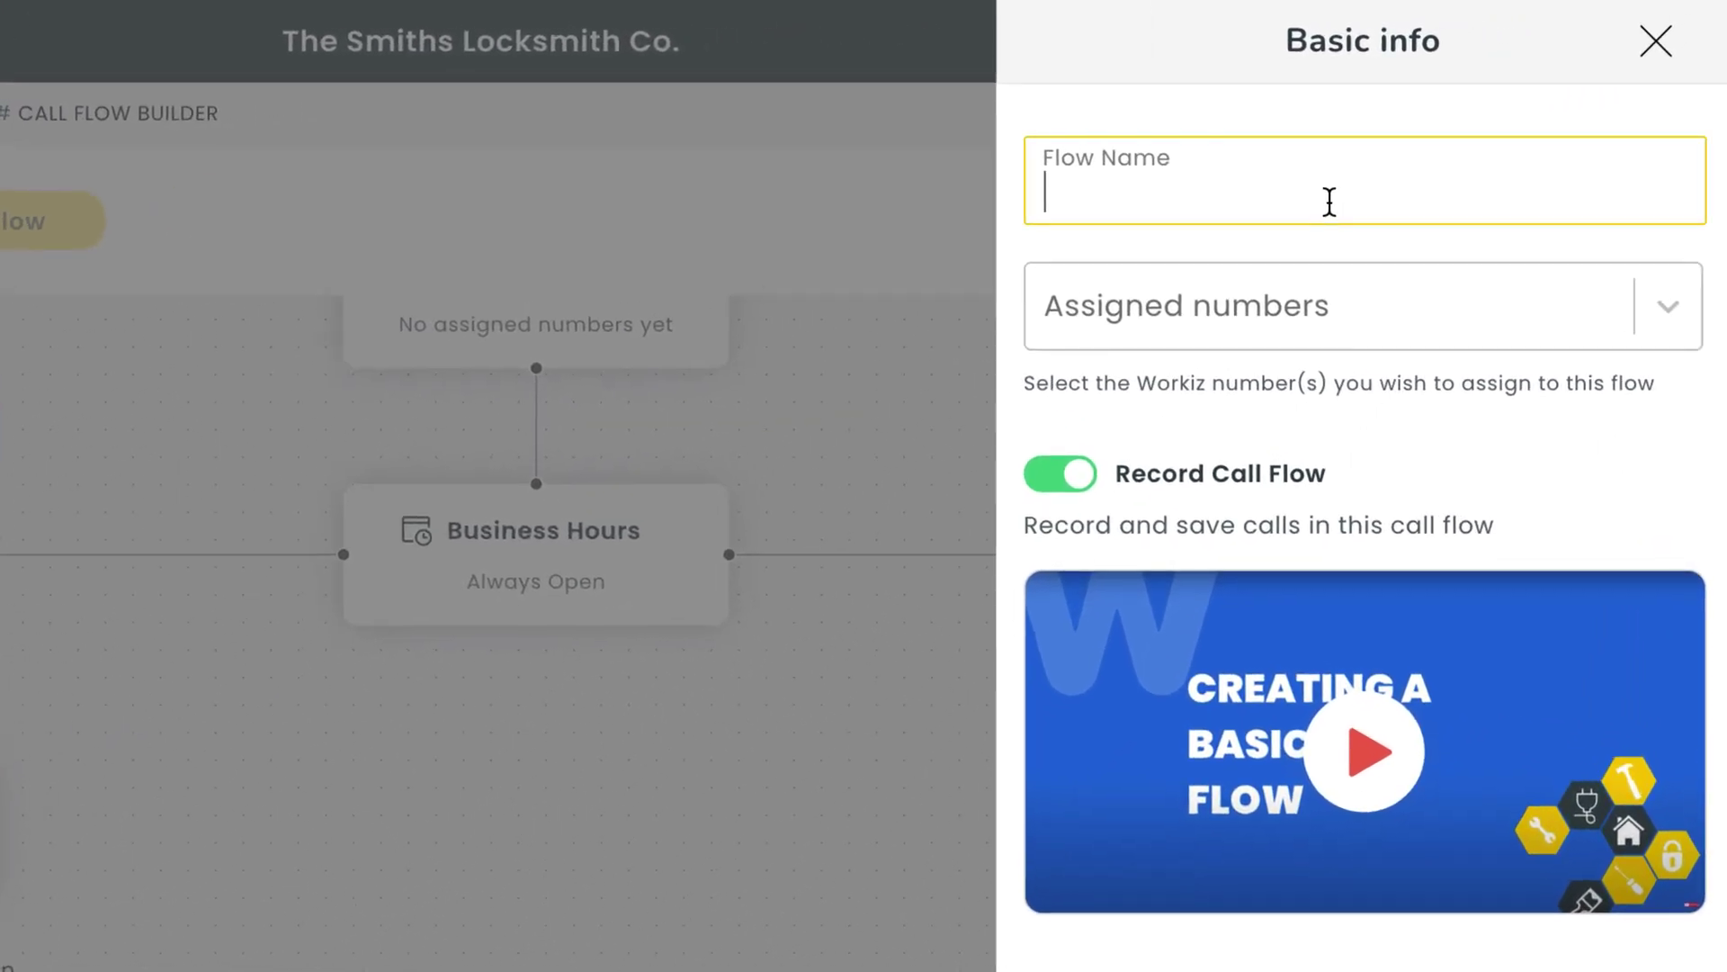
text(Example voice menu flow)
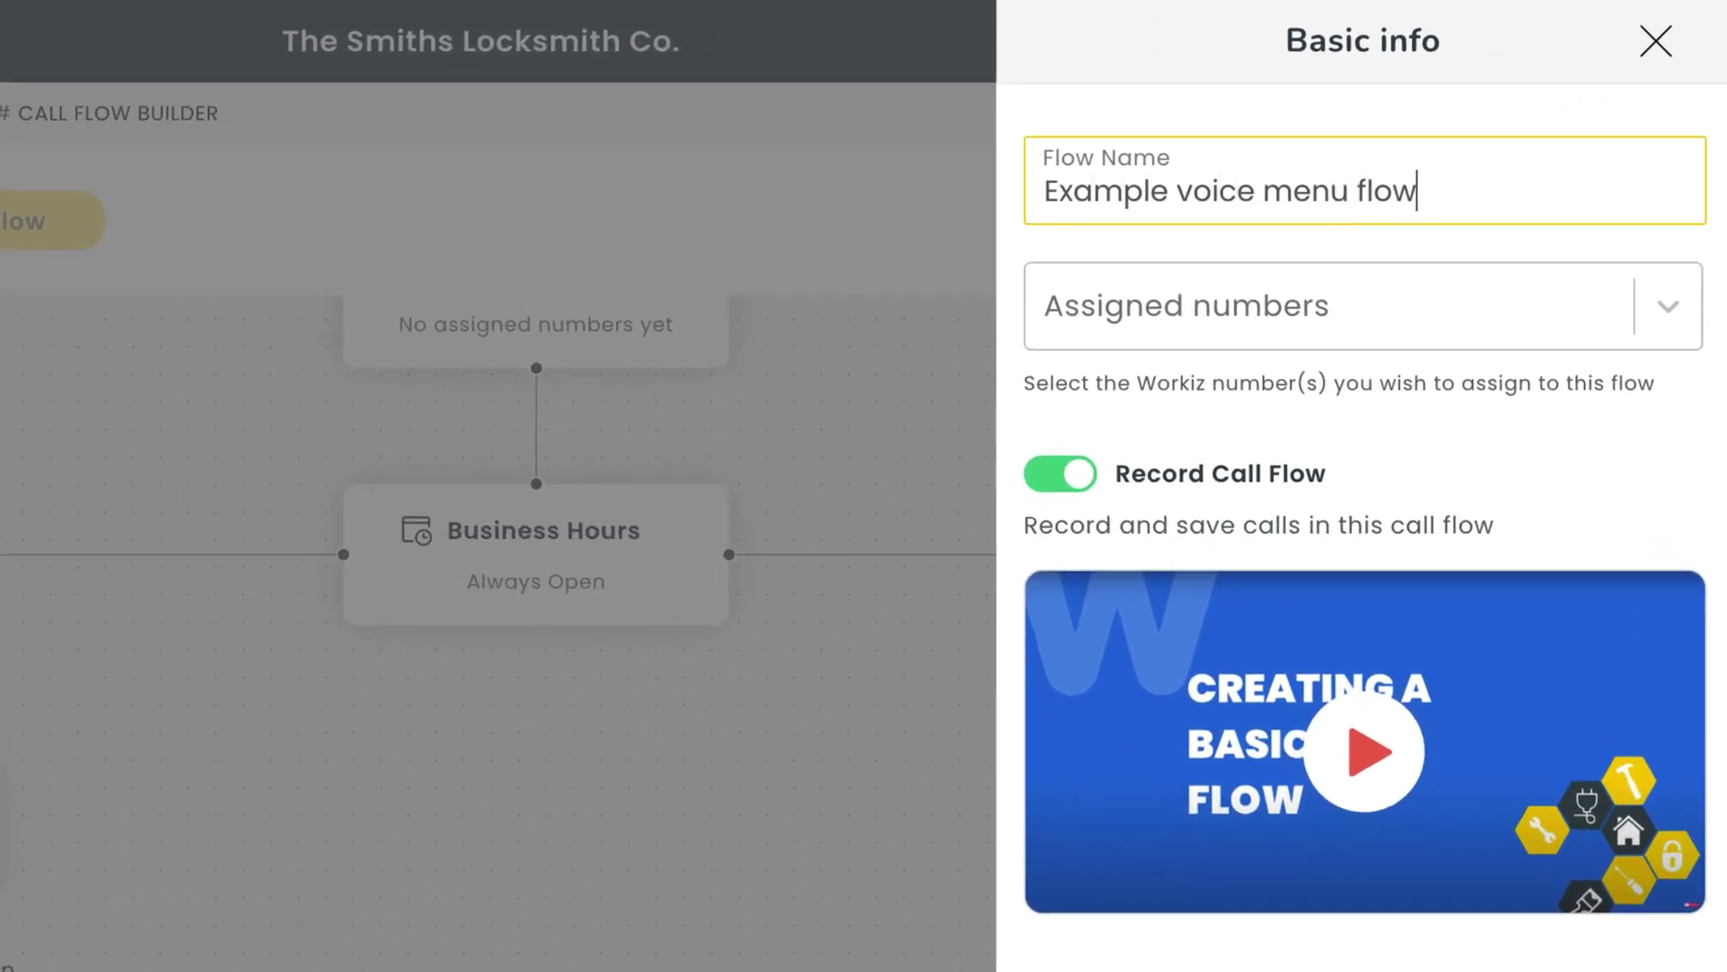
click(1326, 297)
scroll(1337, 459, down, 4)
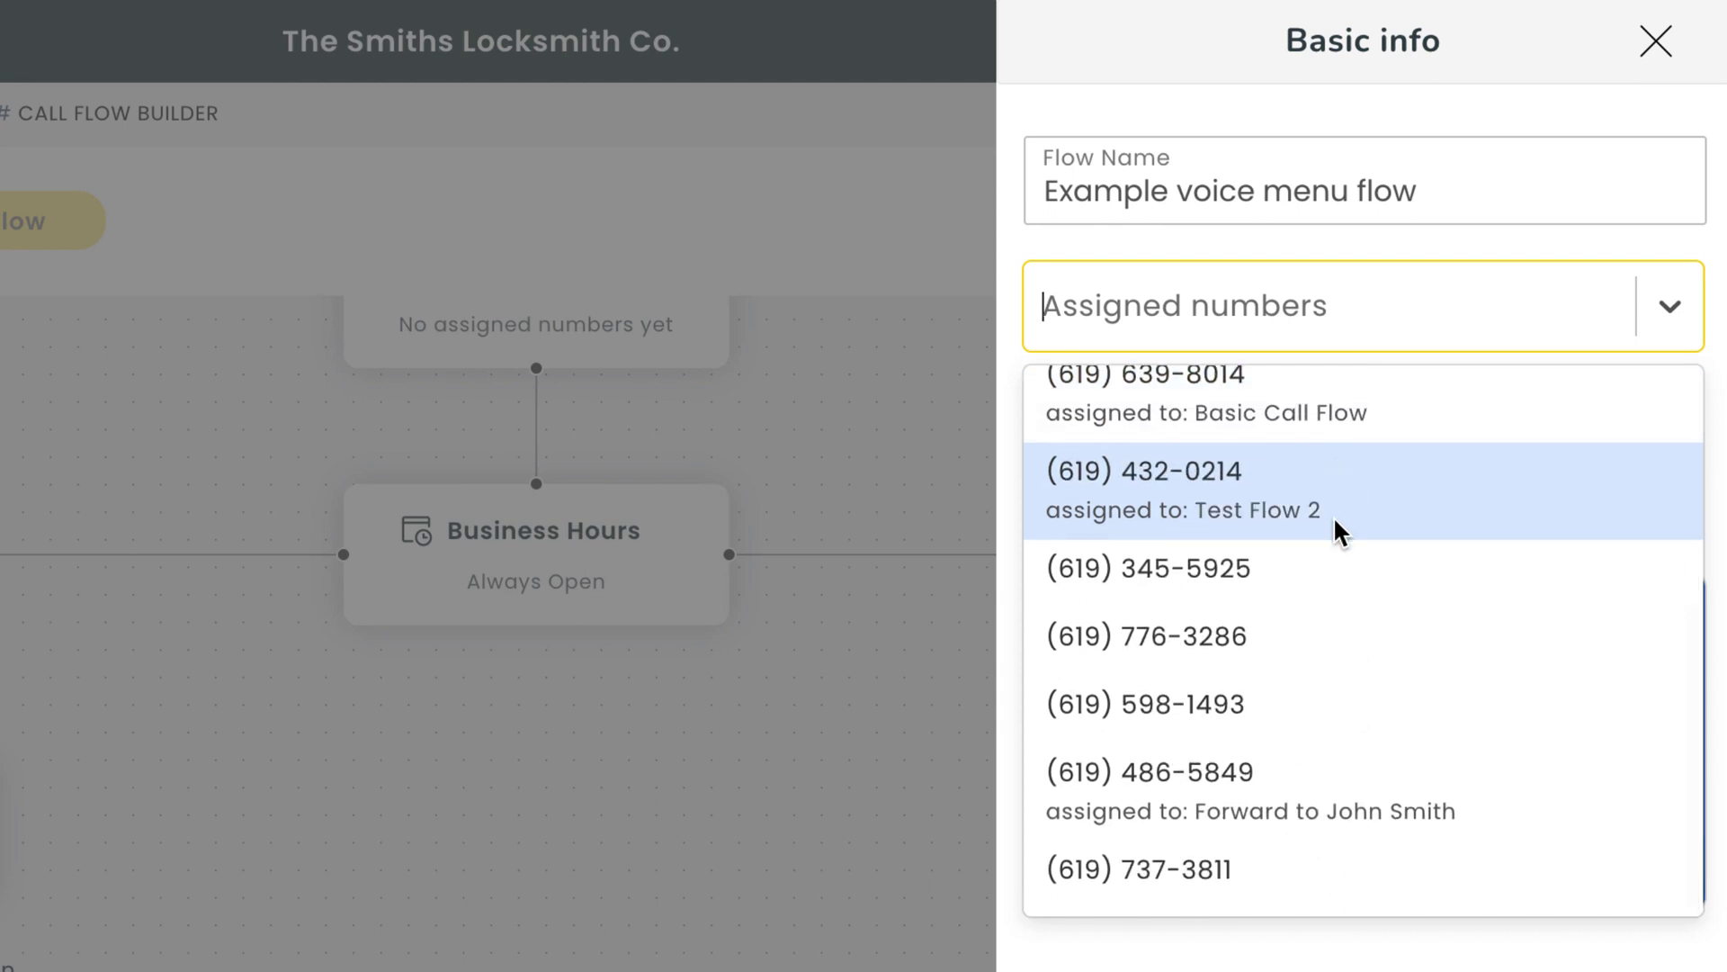
click(1337, 562)
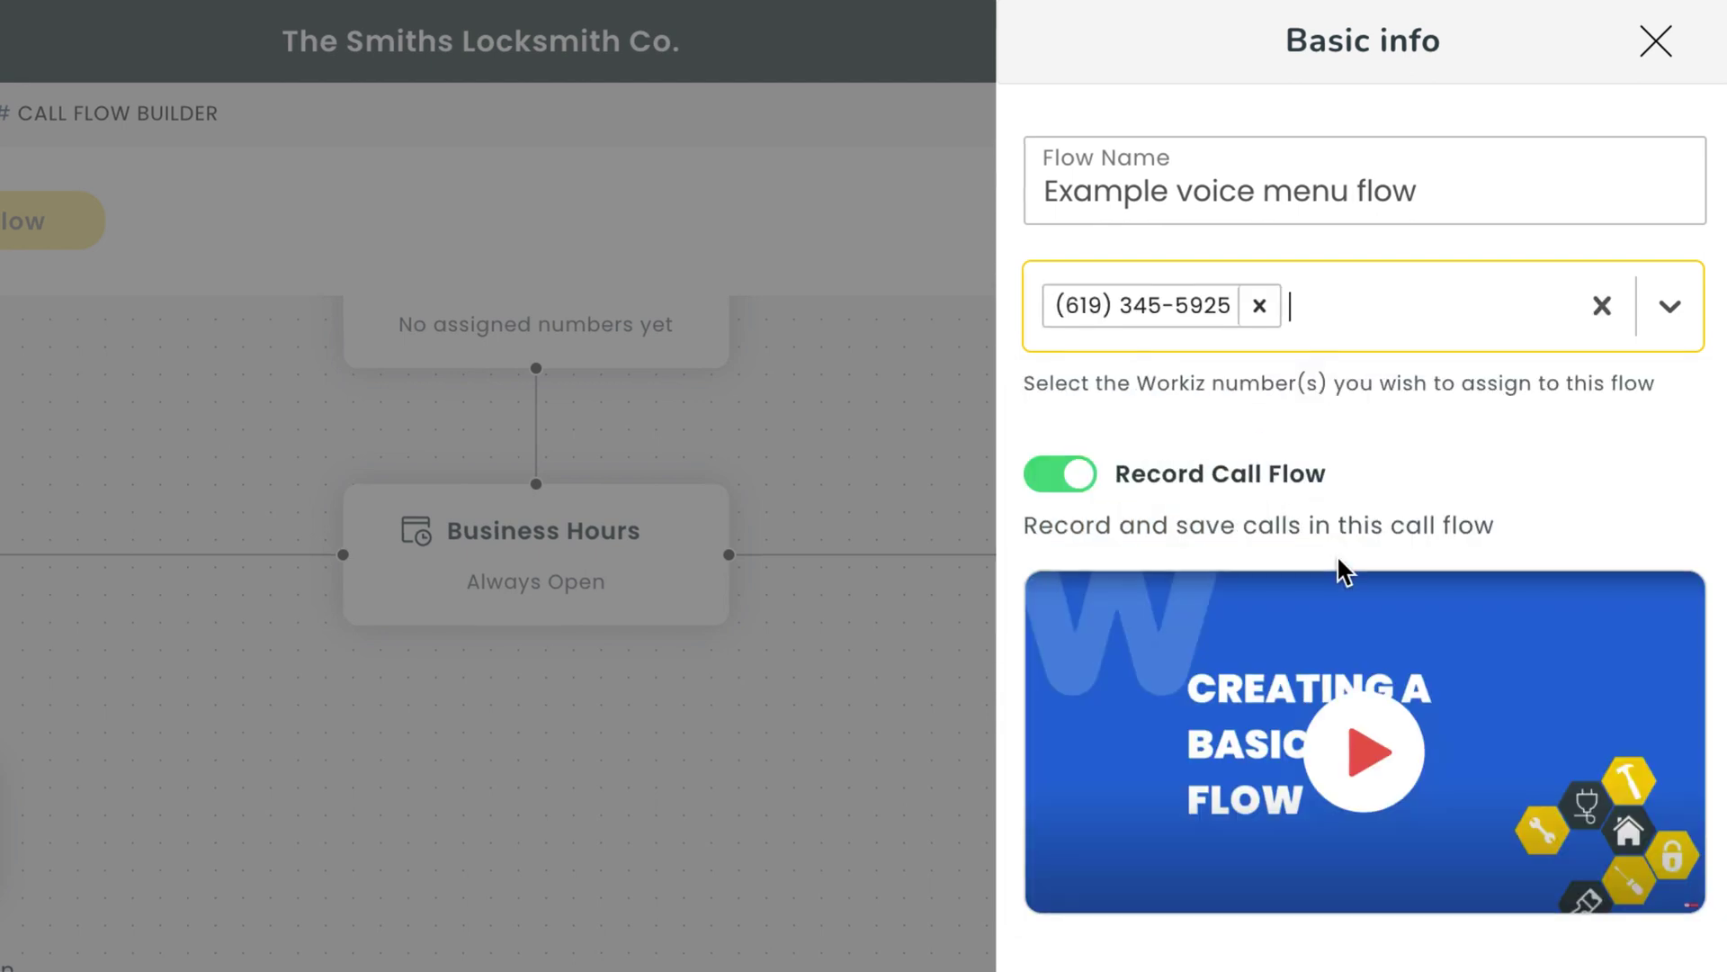
click(1348, 475)
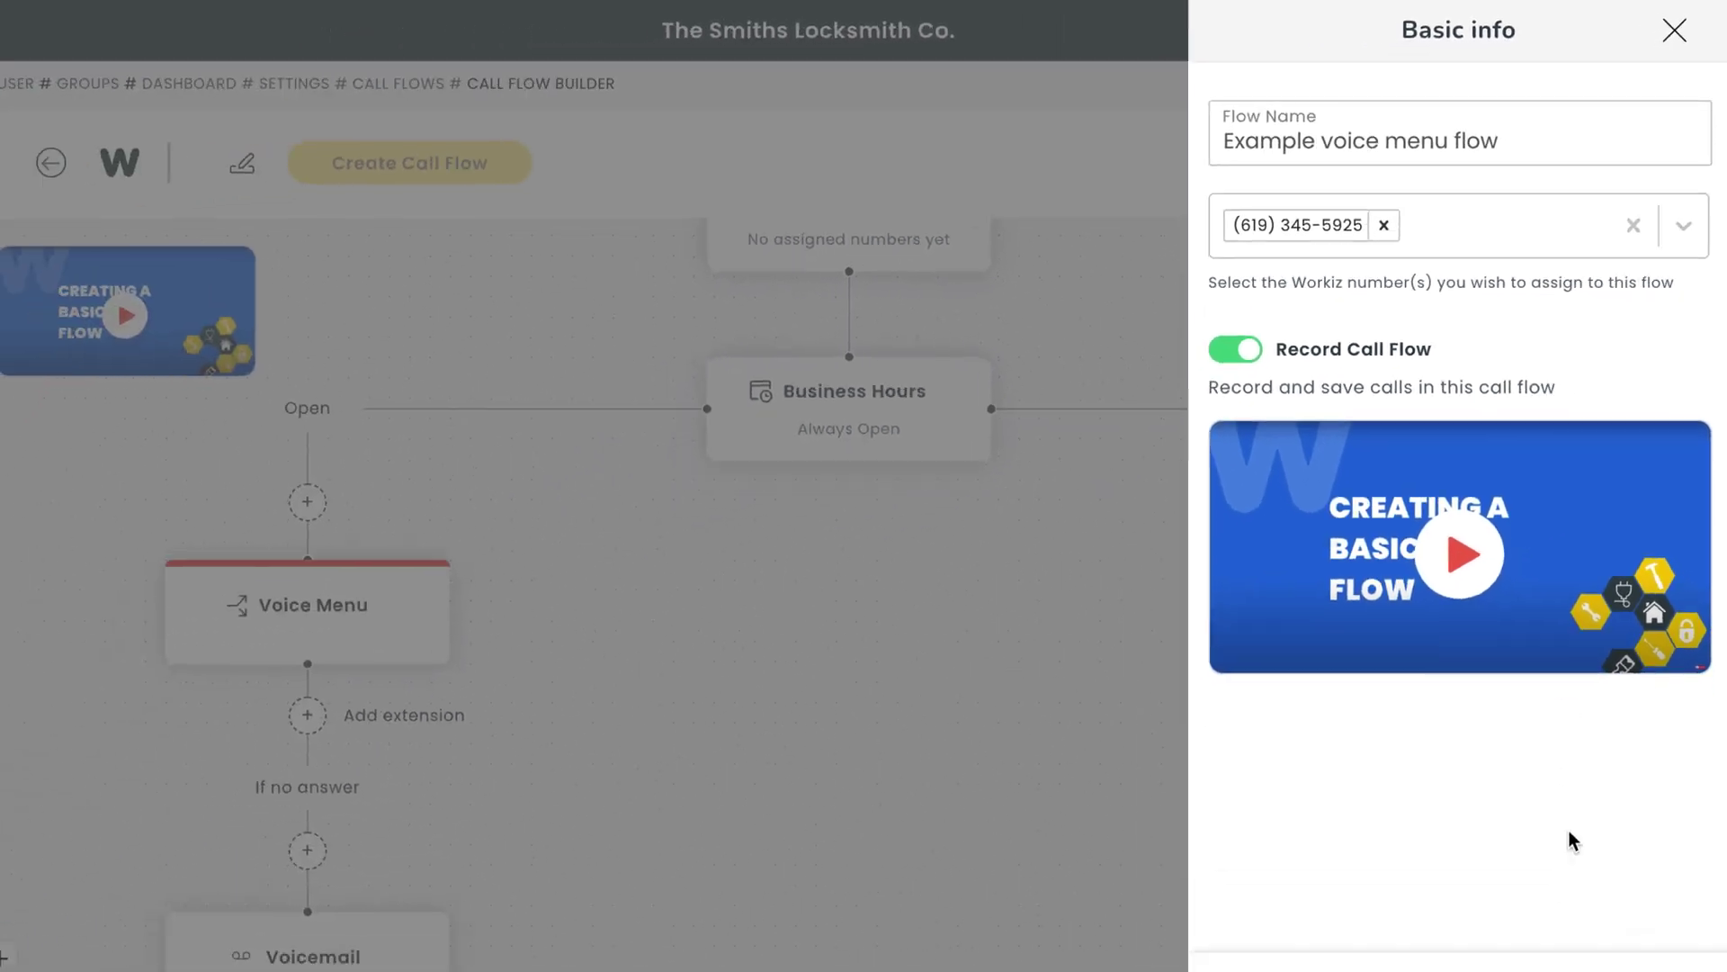
Step: Save the flow's name and number, then mark Saturday and Sunday as closed
click(1595, 935)
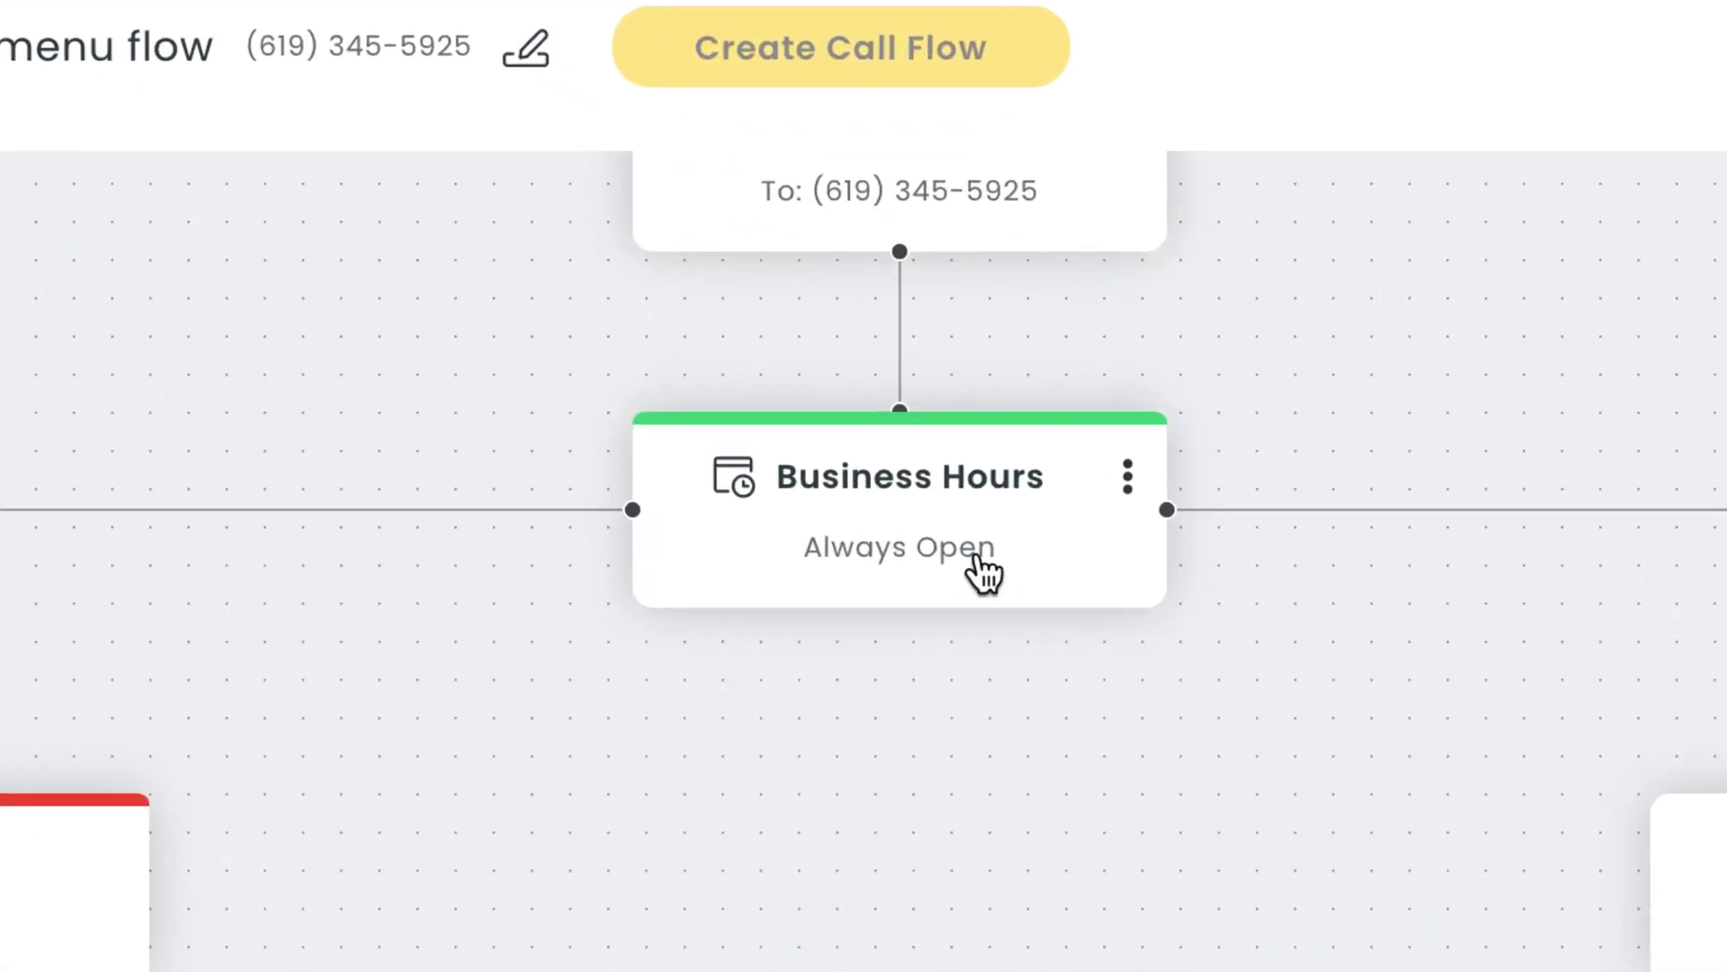
click(943, 413)
click(1264, 388)
click(1267, 436)
Step: Set Monday's hours to 08:00 AM–05:00 PM
click(1377, 200)
scroll(1400, 540, down, 5)
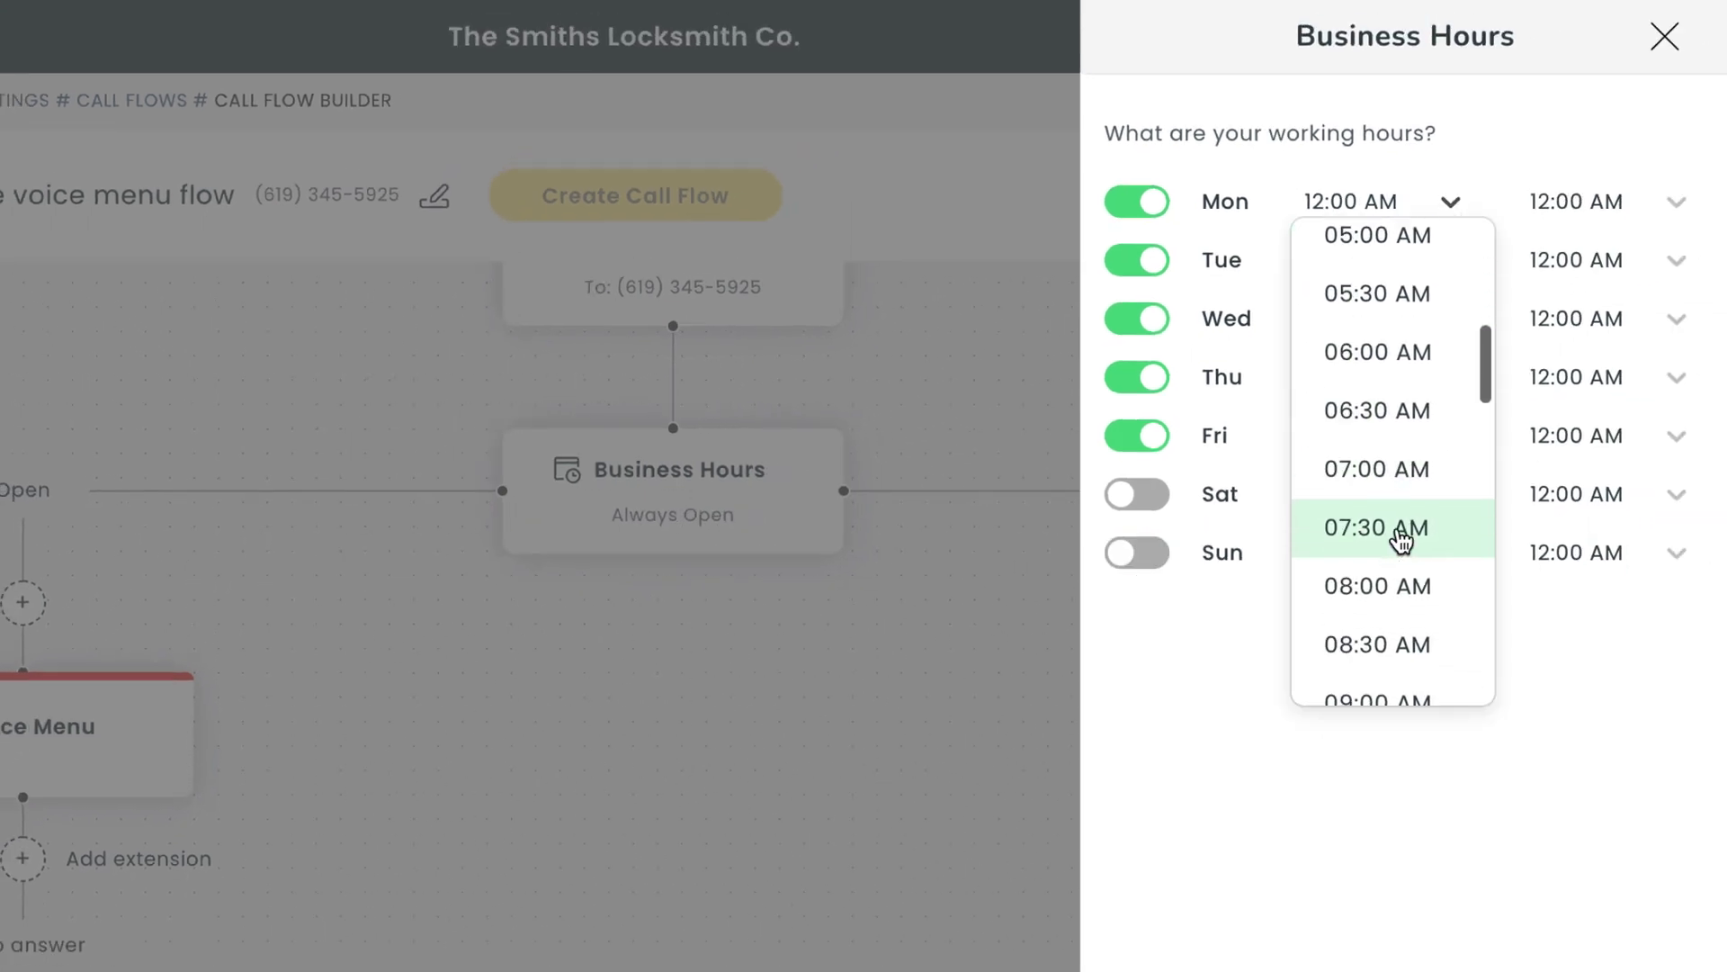
click(1400, 587)
click(1584, 201)
scroll(1609, 470, down, 6)
scroll(1609, 470, down, 10)
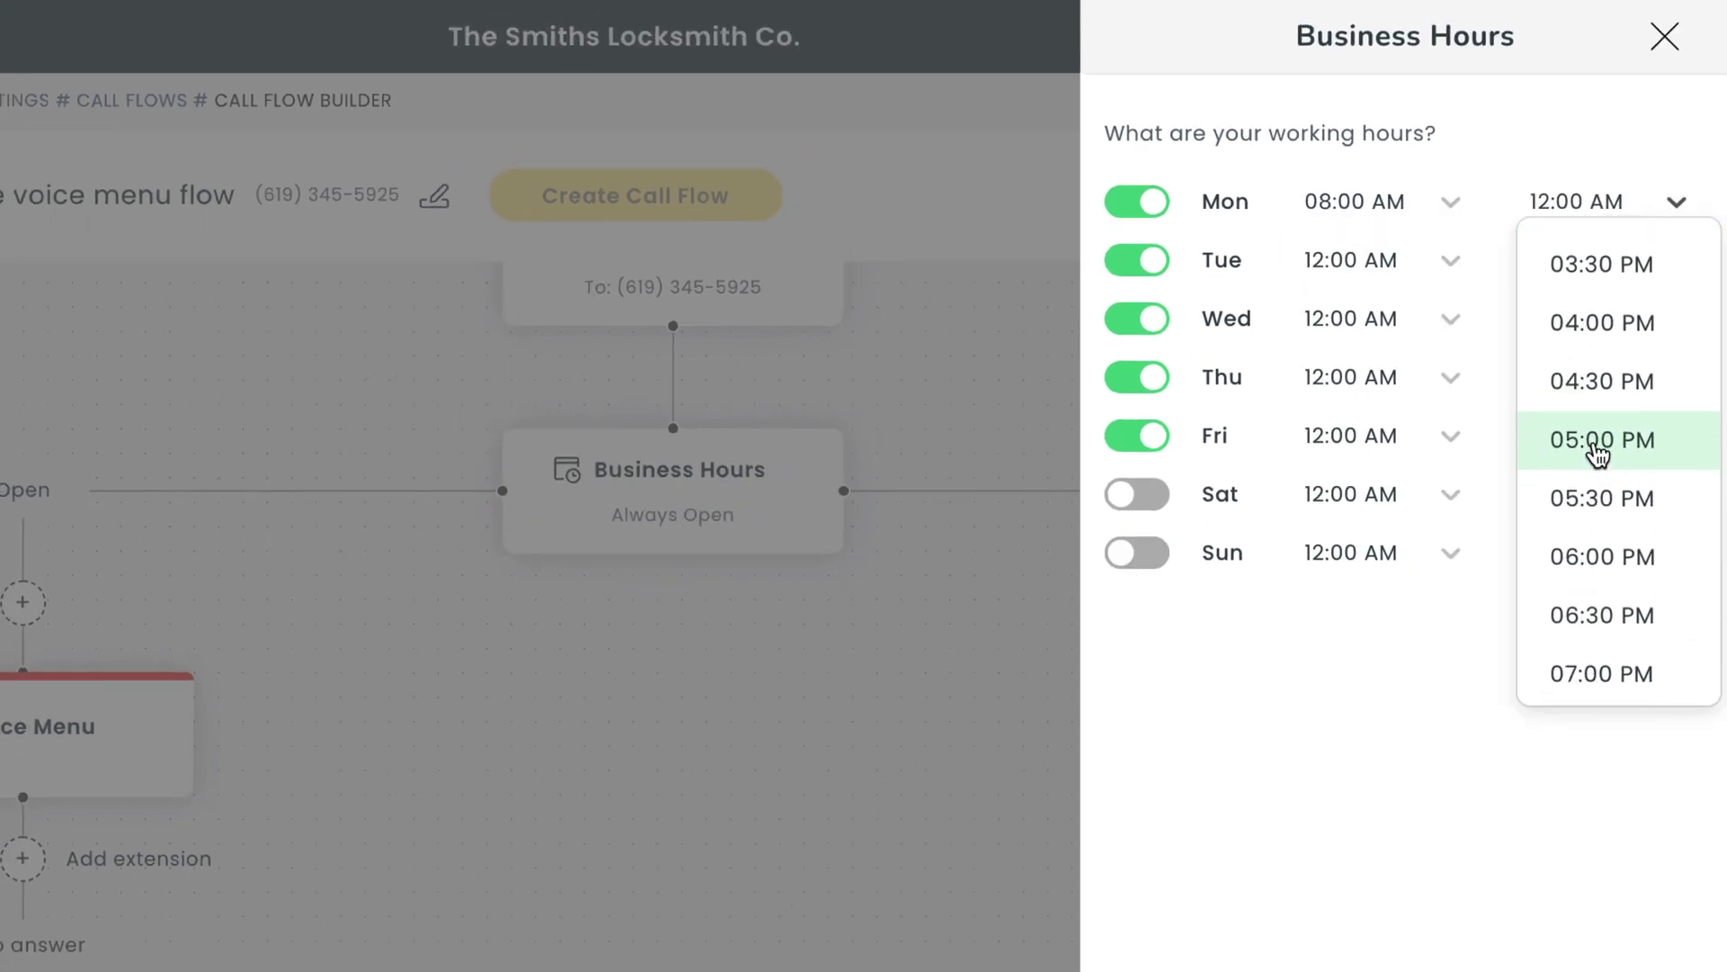
click(1592, 447)
Step: Set the start time for Tuesday through Friday to 08:00 AM
click(1376, 260)
scroll(1413, 540, down, 6)
click(1413, 555)
click(1450, 319)
scroll(1396, 630, down, 6)
click(1400, 776)
click(1450, 376)
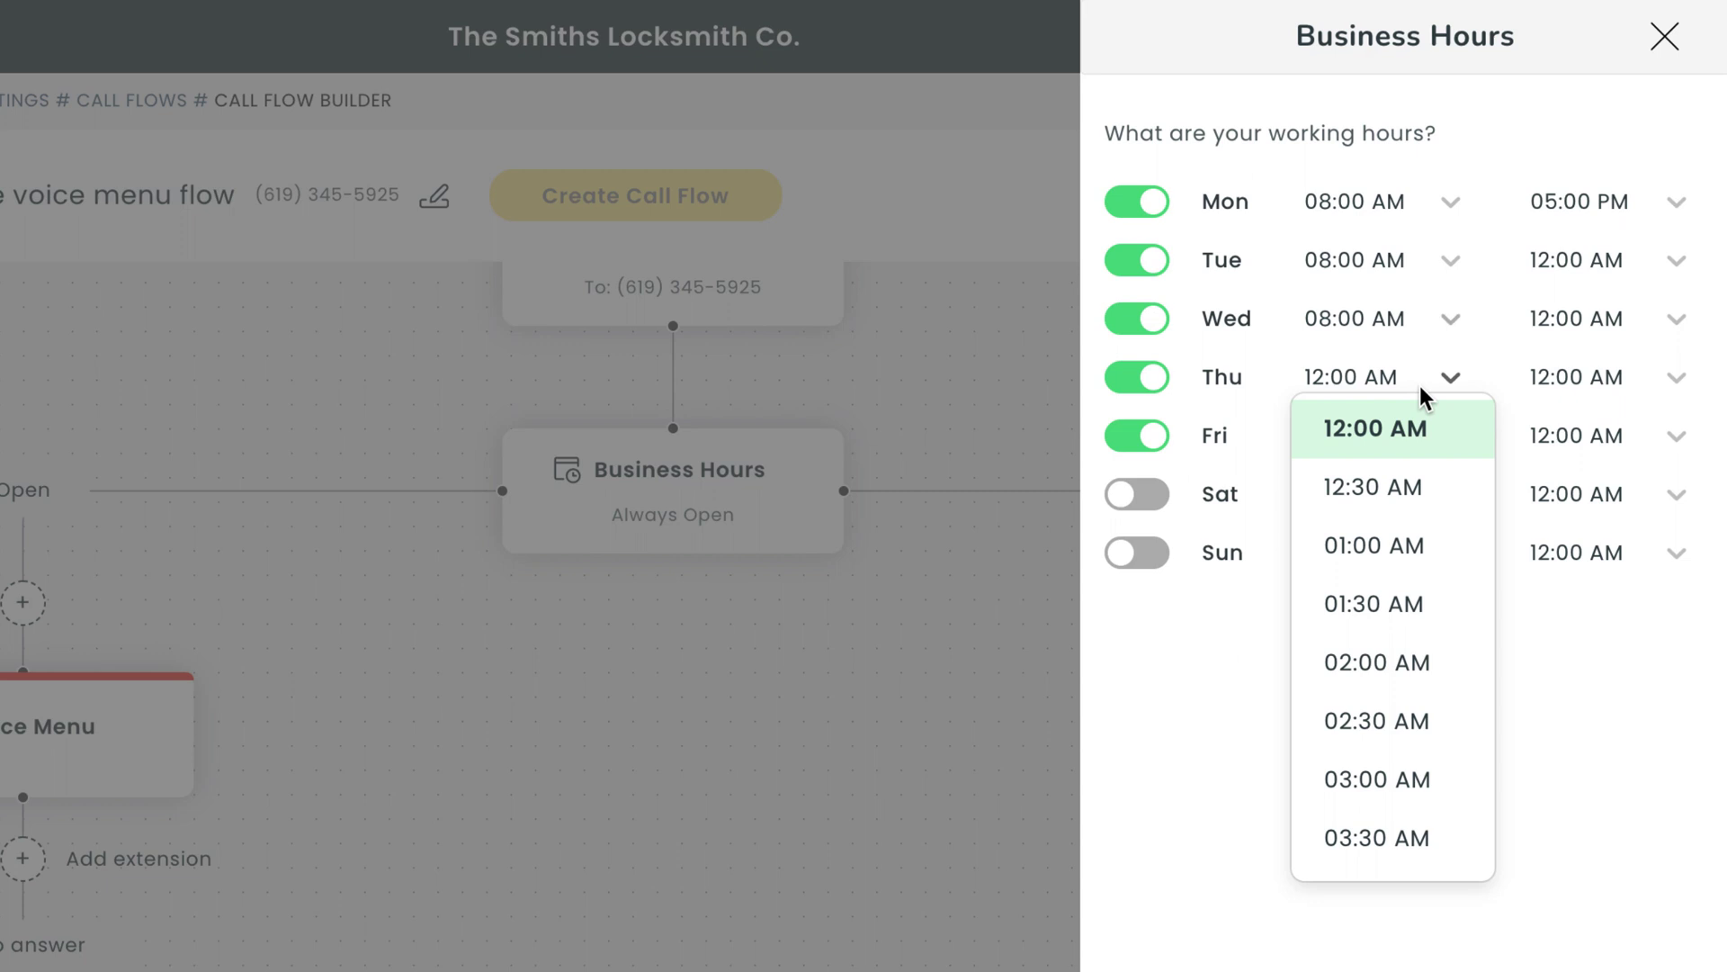
scroll(1427, 636, down, 6)
click(1427, 798)
click(1430, 441)
scroll(1395, 711, down, 6)
click(1400, 775)
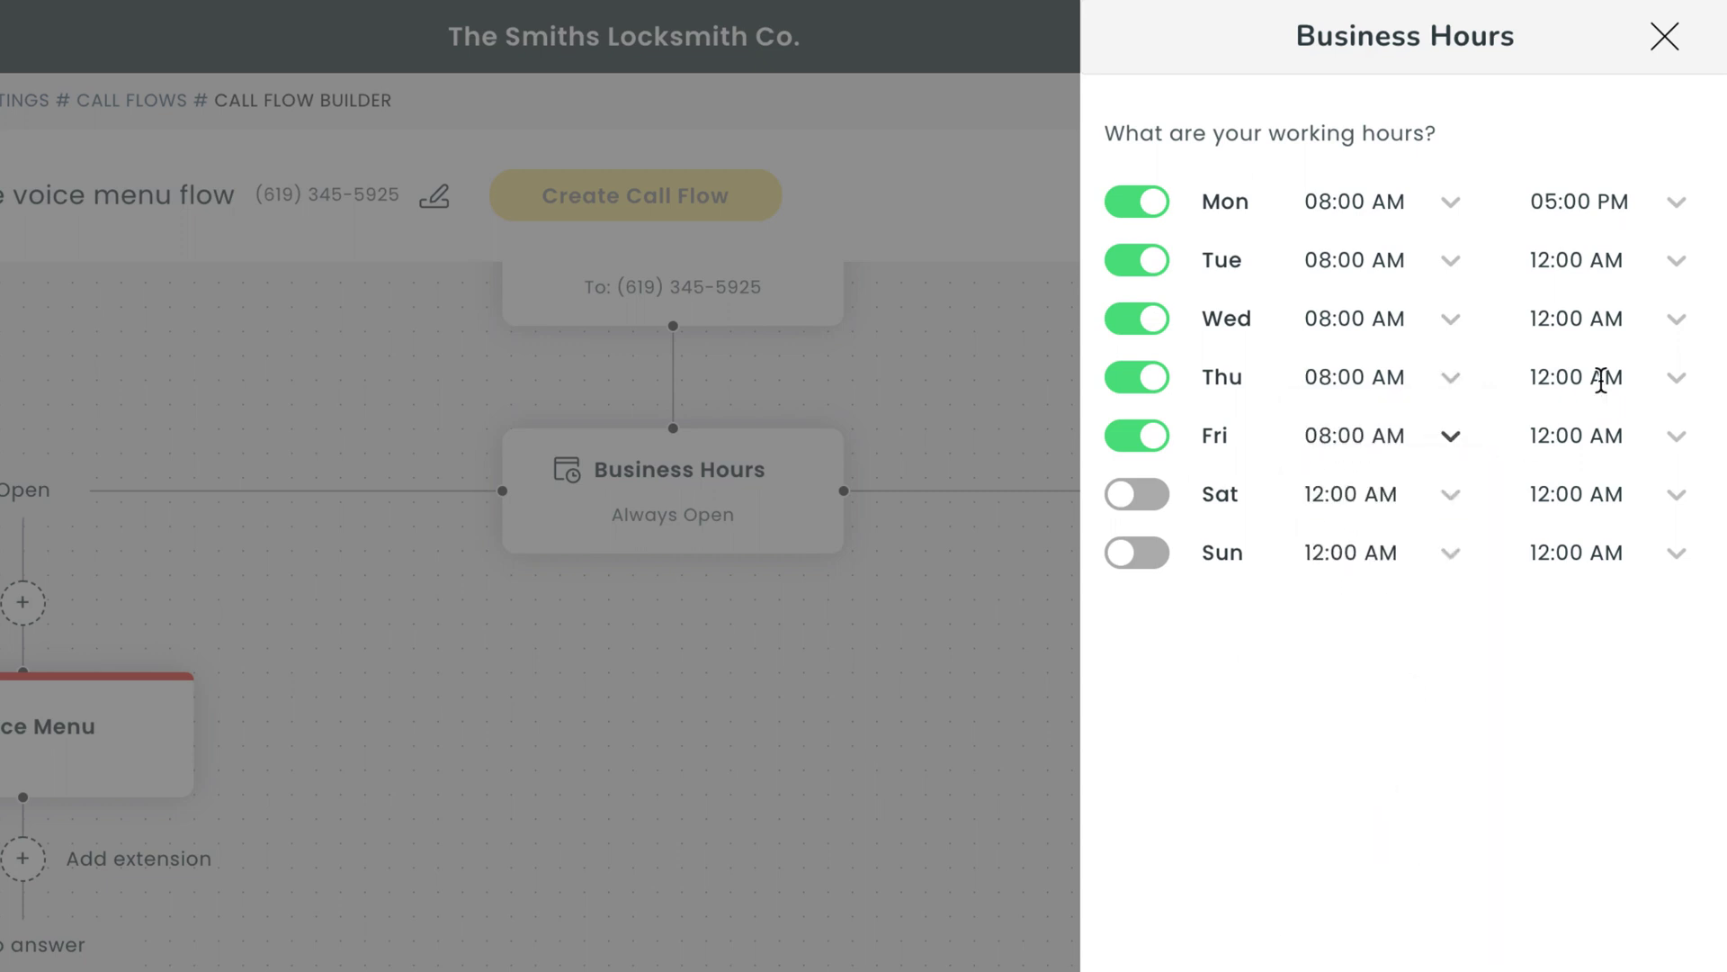
Step: Set the end time for Tuesday through Friday to 05:00 PM and save the schedule
click(1579, 260)
scroll(1611, 405, down, 12)
scroll(1619, 449, down, 6)
click(1619, 513)
click(1584, 319)
scroll(1629, 638, down, 15)
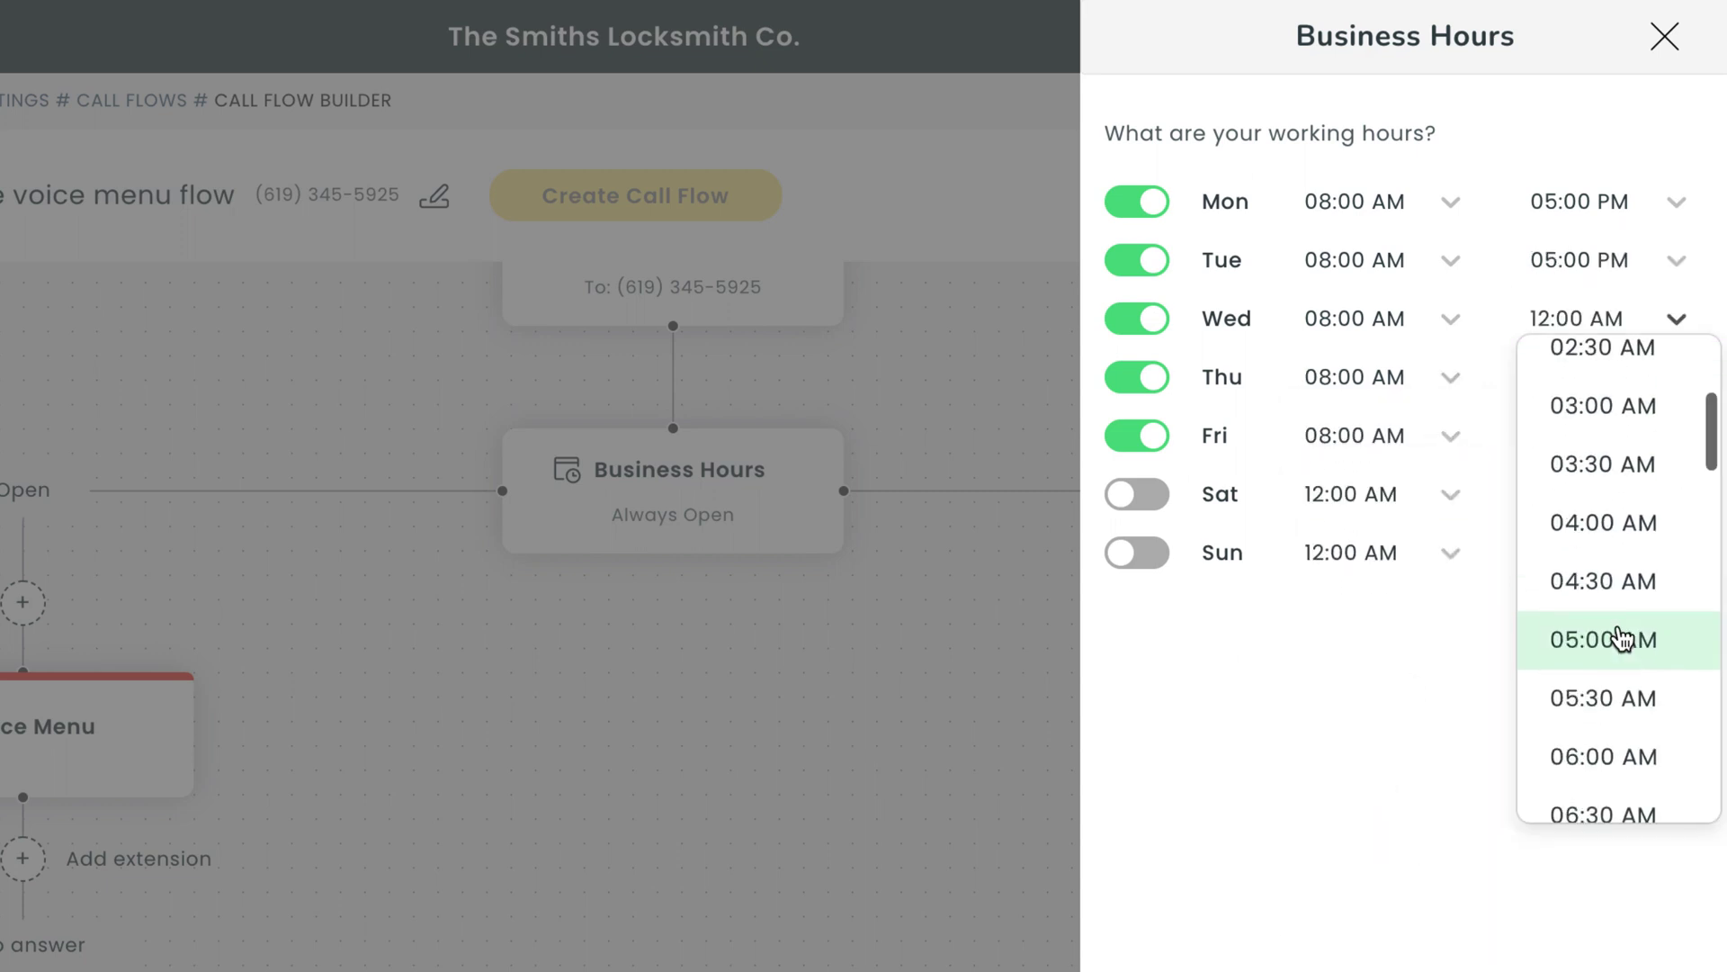
click(1606, 468)
click(1592, 377)
scroll(1600, 667, down, 15)
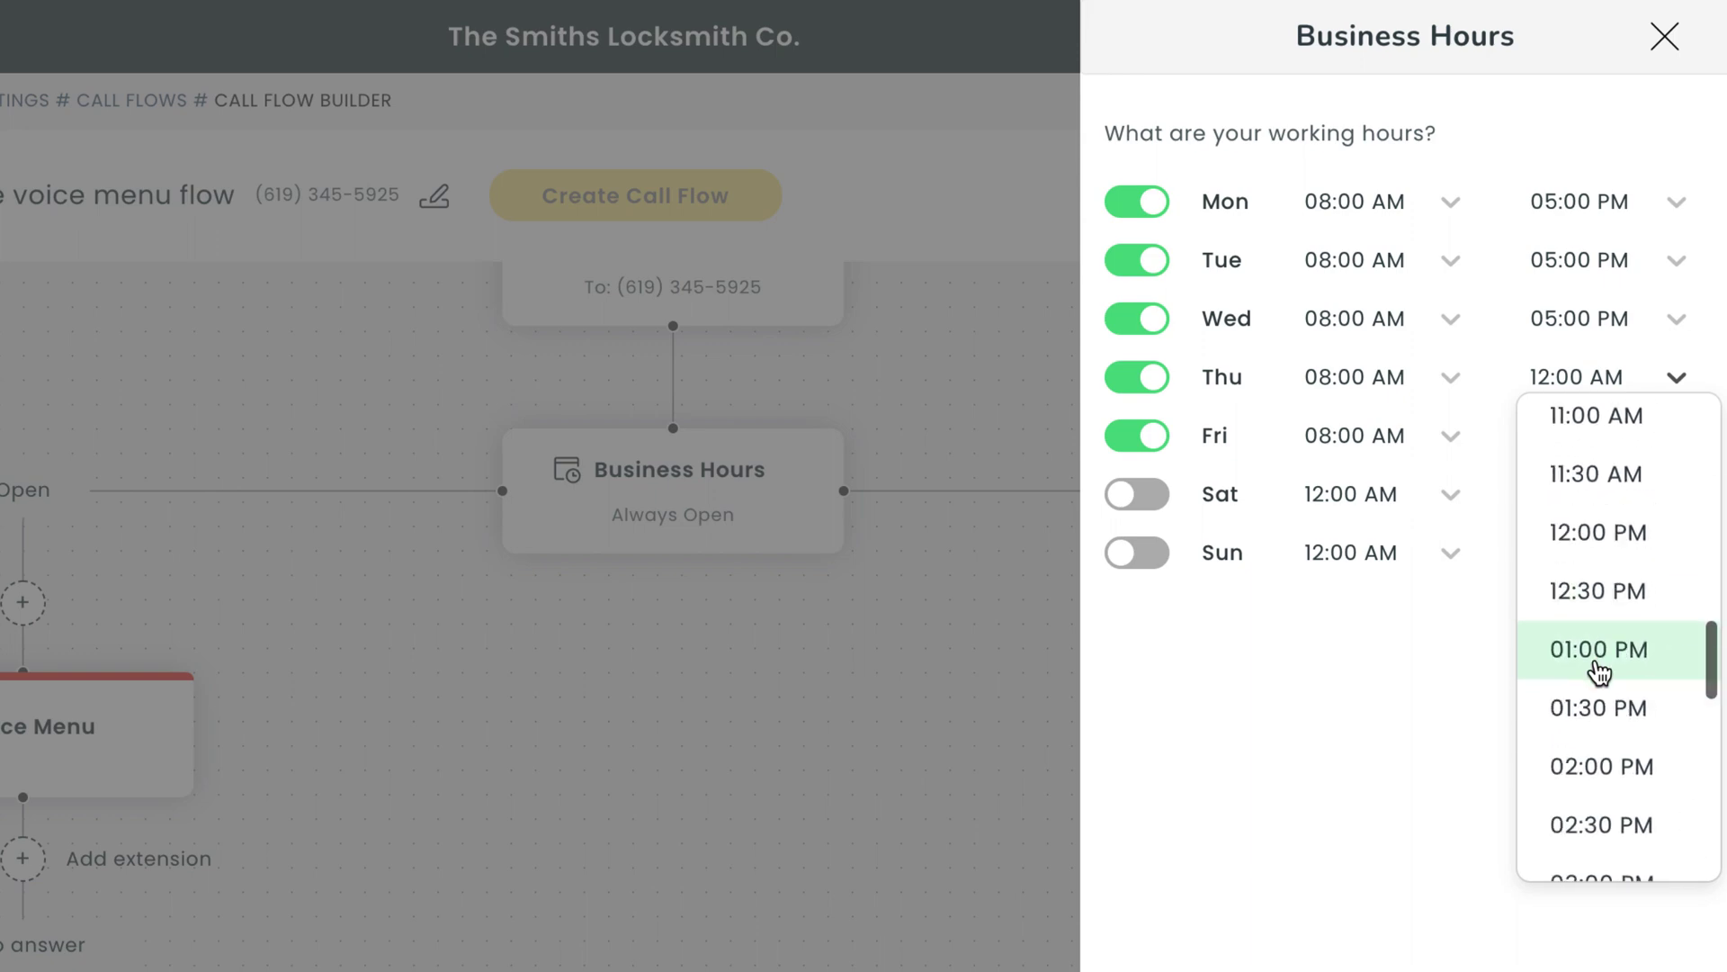
click(1600, 598)
click(1596, 443)
scroll(1602, 585, down, 15)
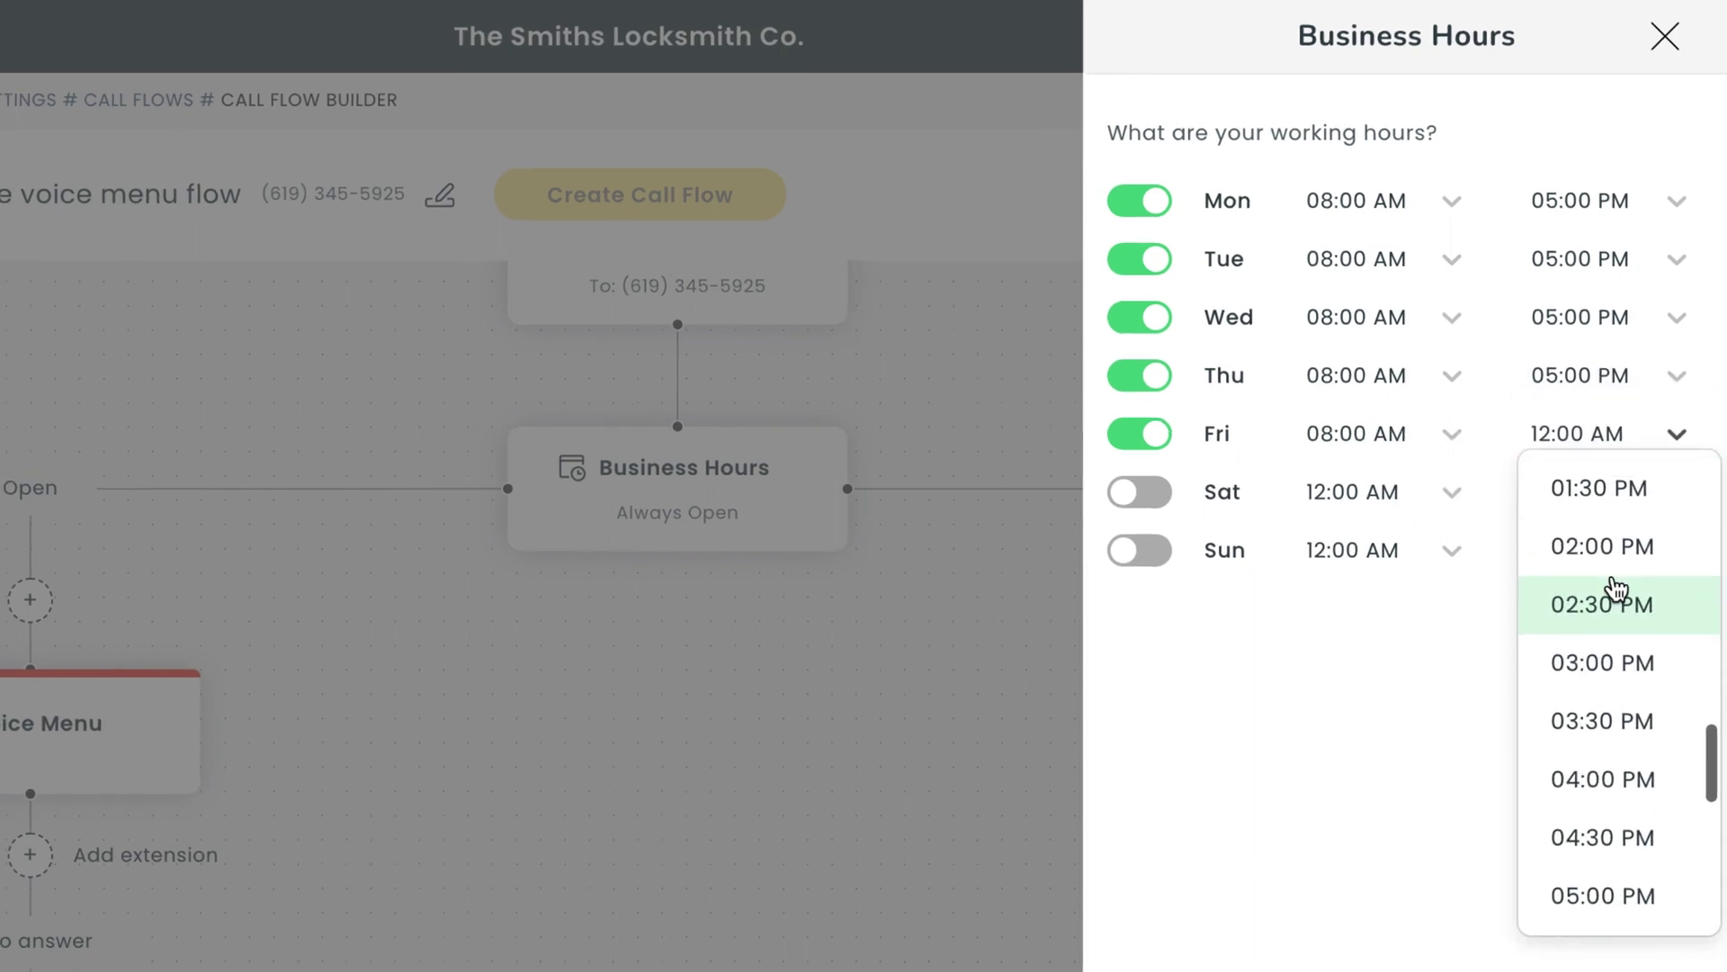
click(1597, 737)
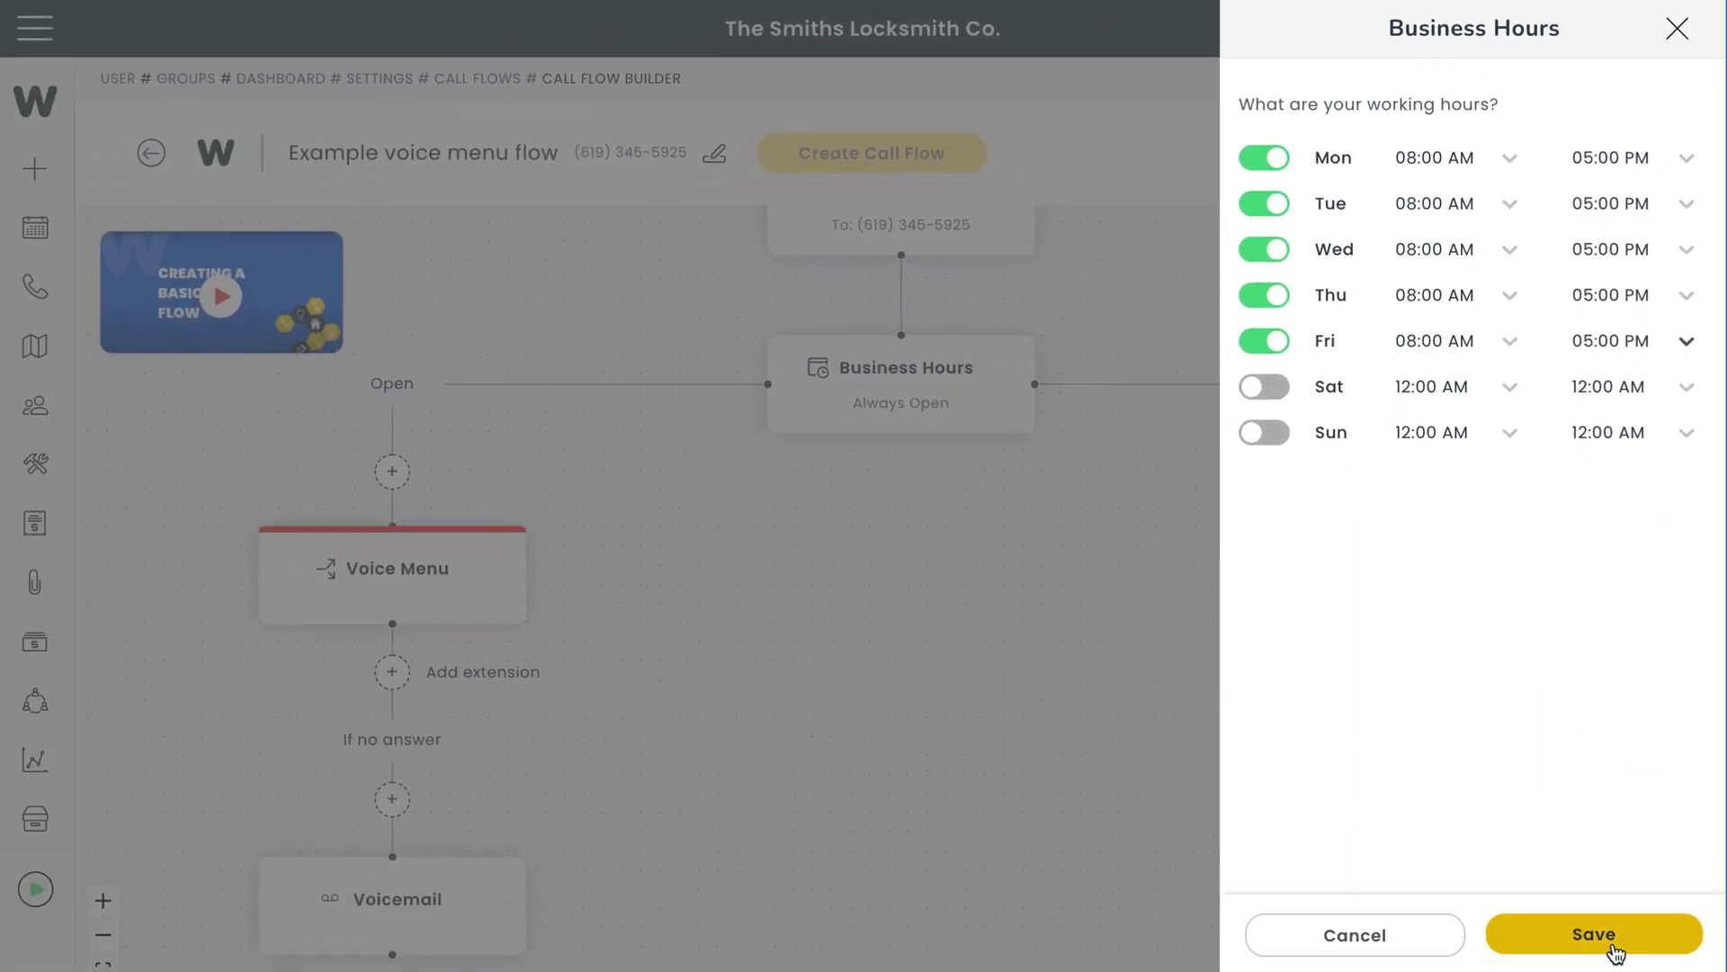
click(1595, 936)
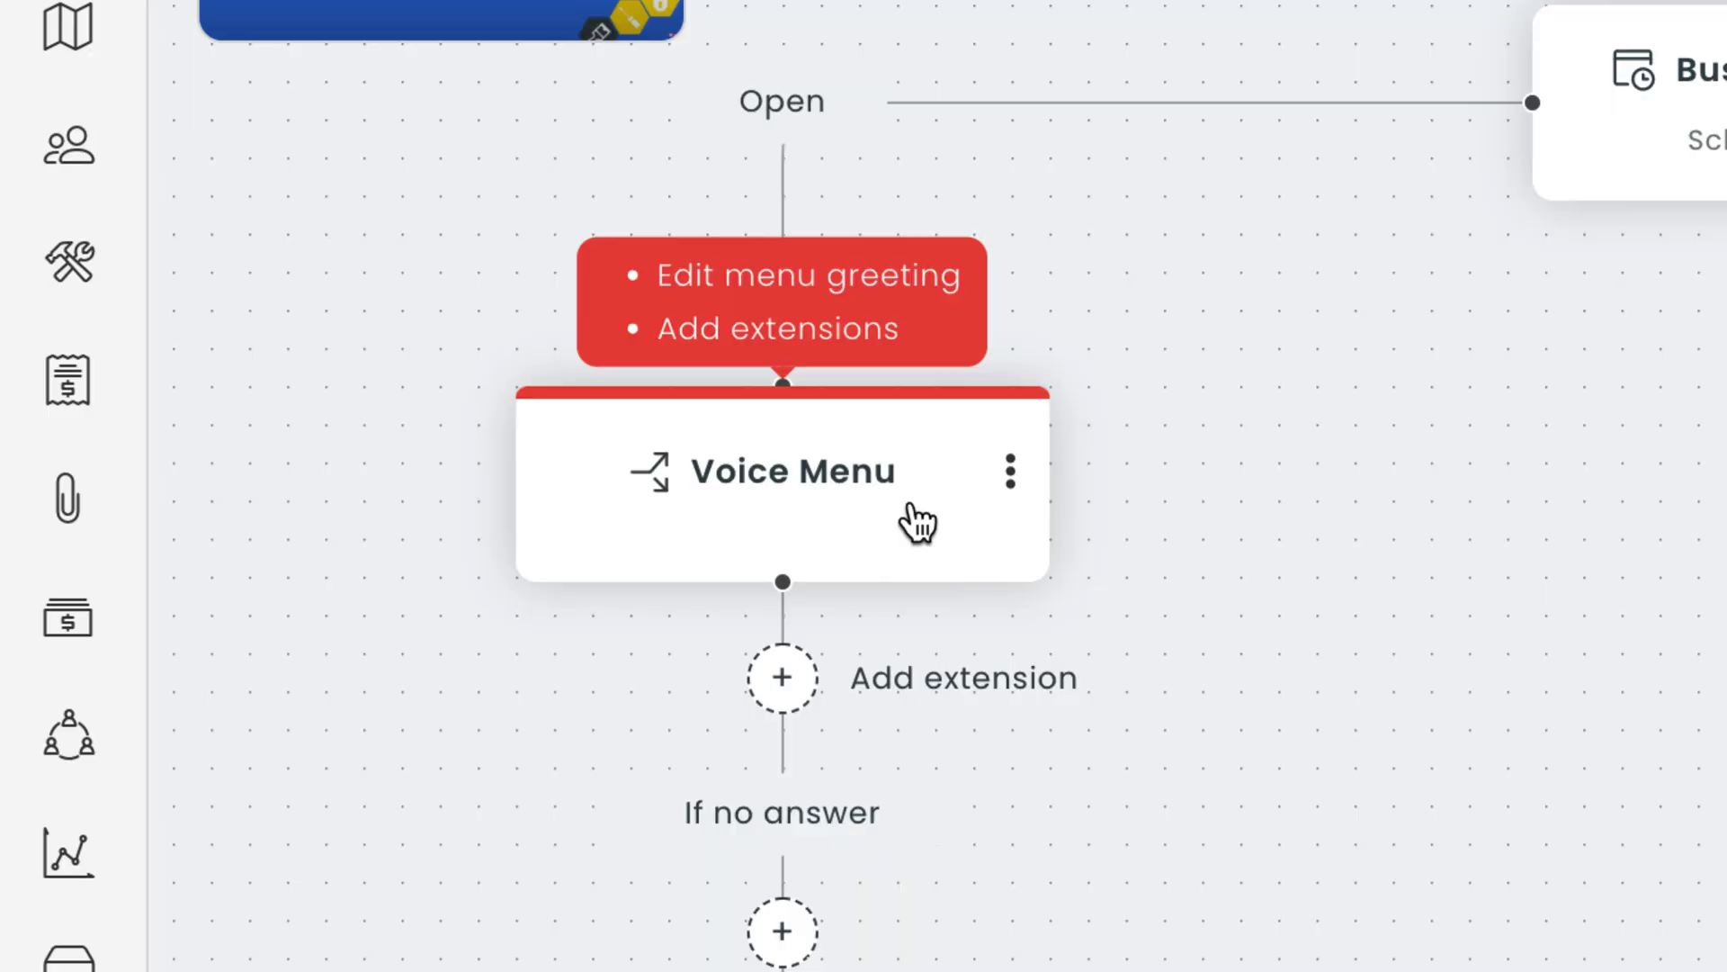
Step: Upload VoiceMenu_Prompt.mp3 from the Desktop and use it as the menu prompt
click(917, 521)
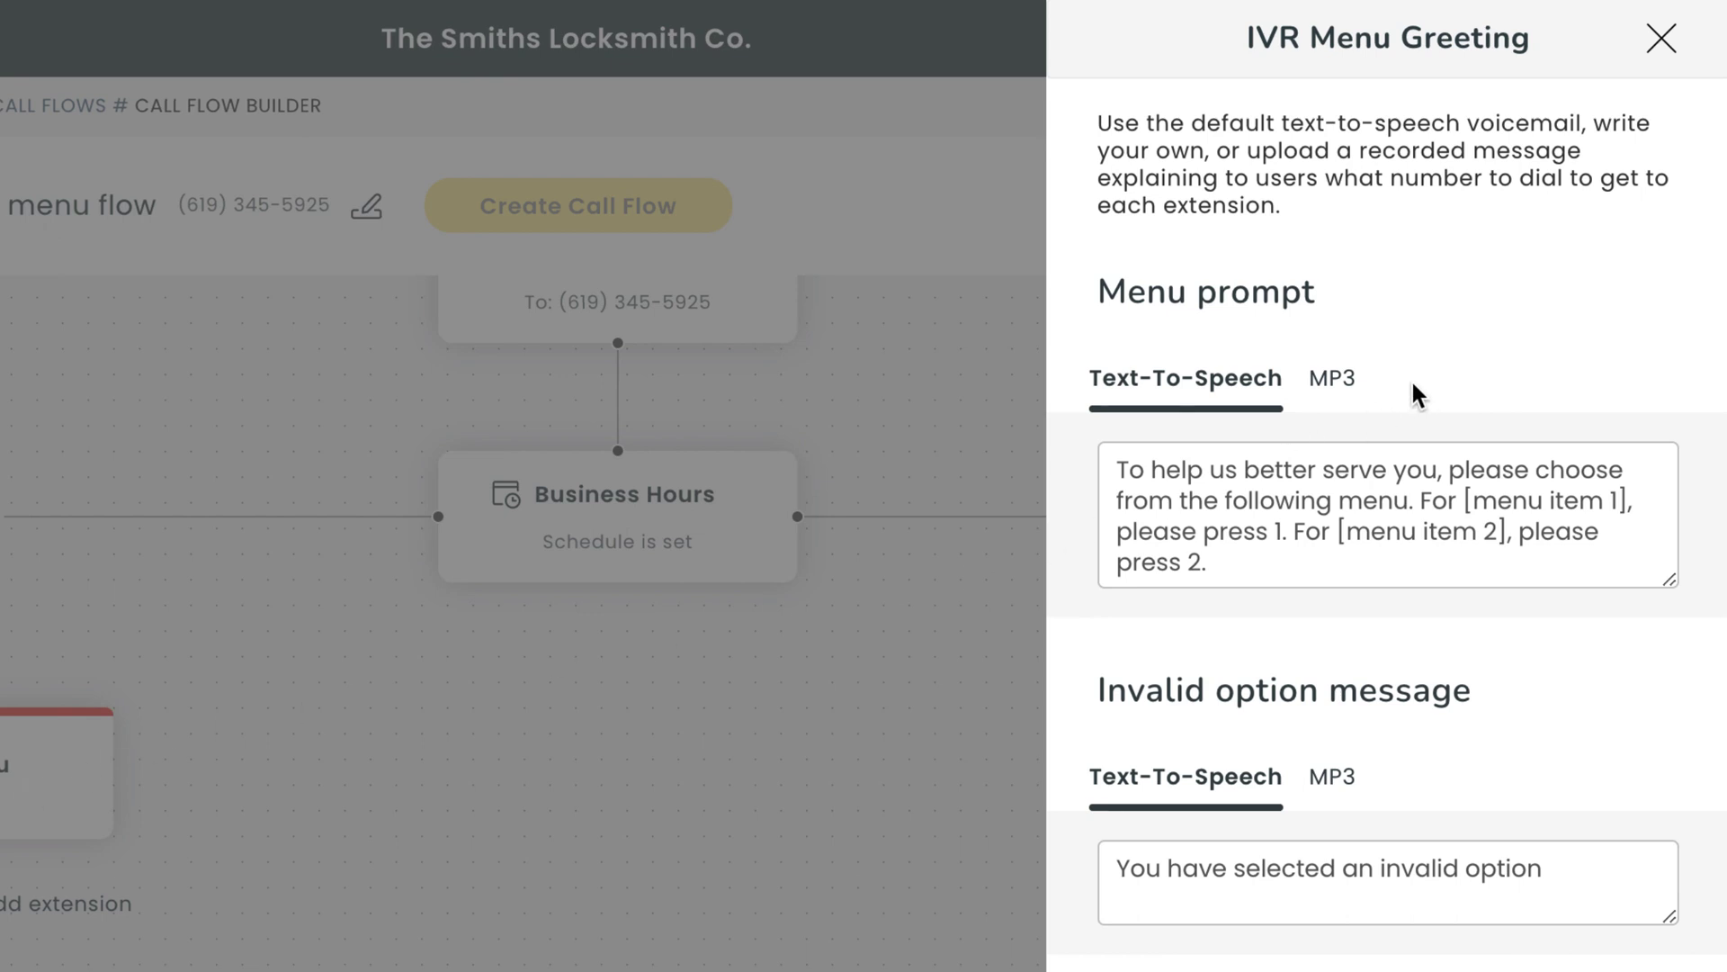
click(1334, 383)
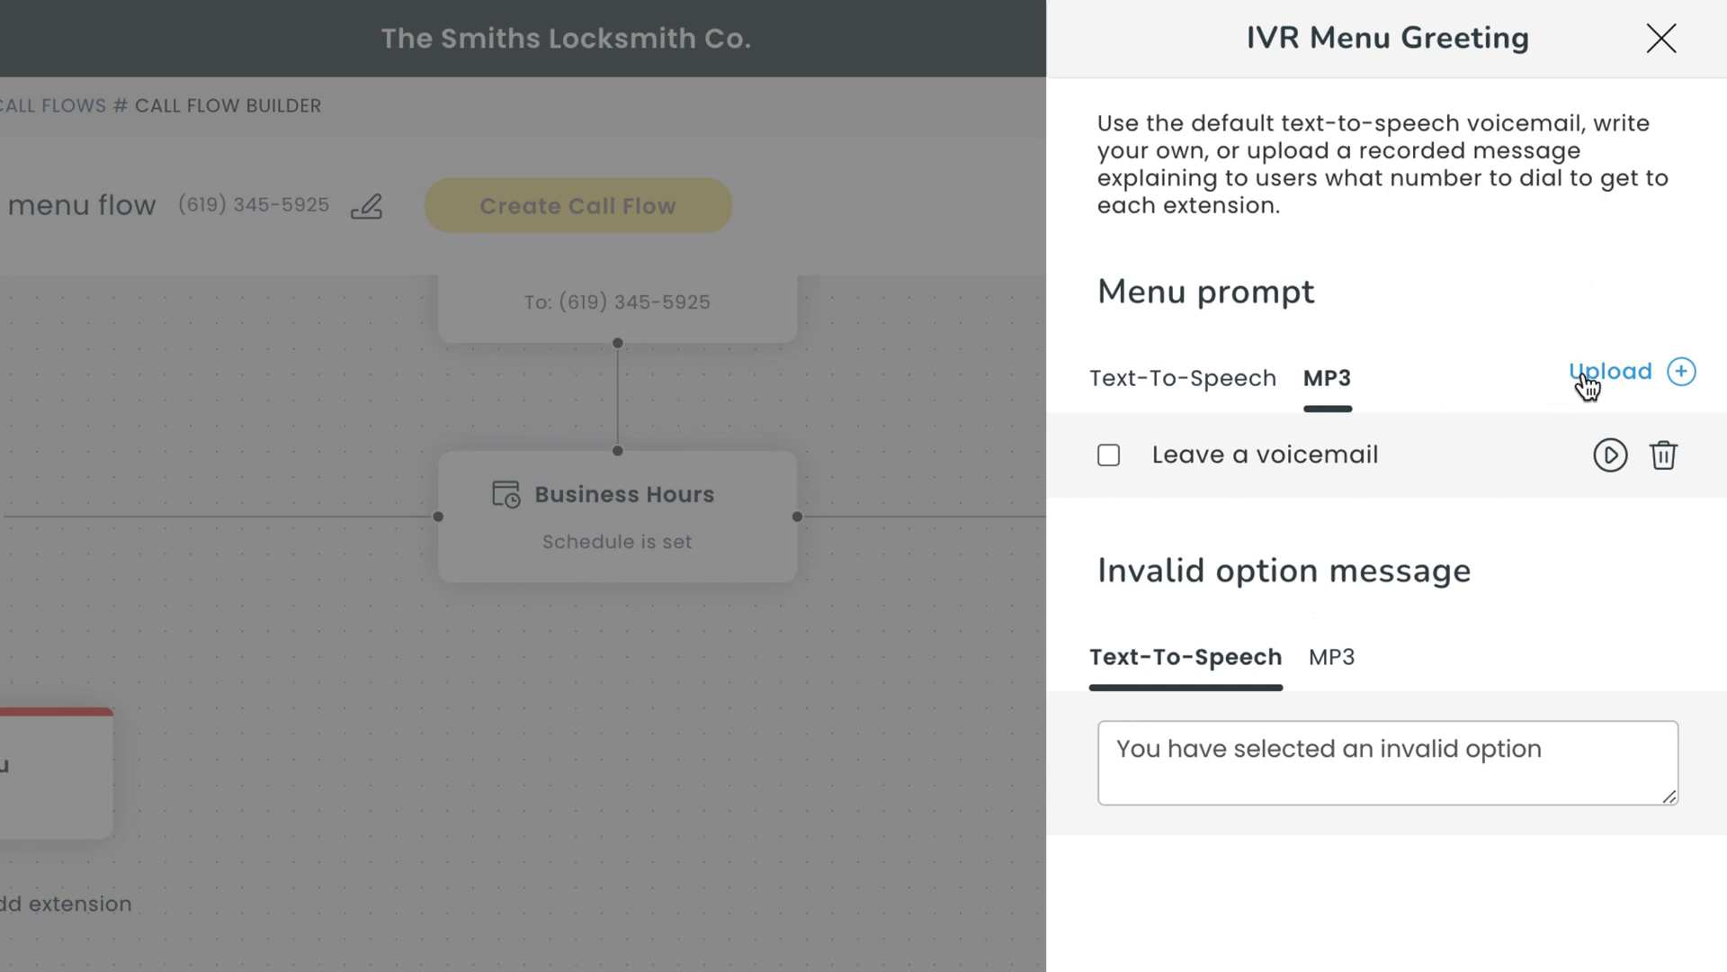
click(1620, 375)
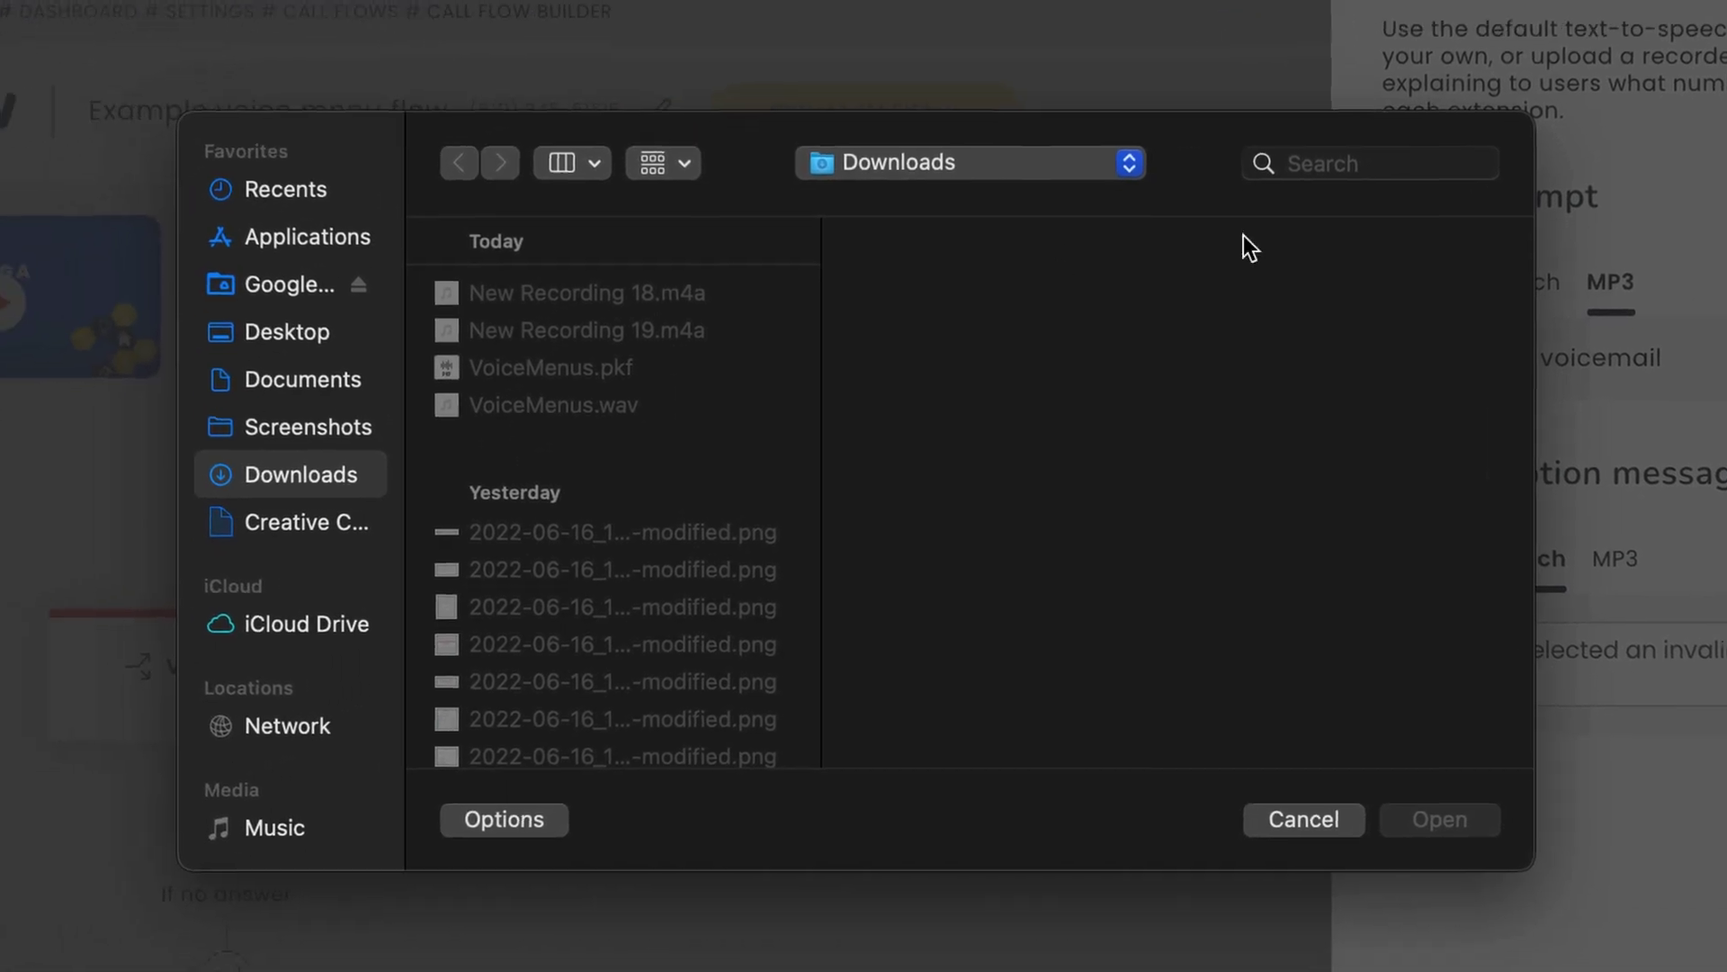
click(333, 322)
click(520, 357)
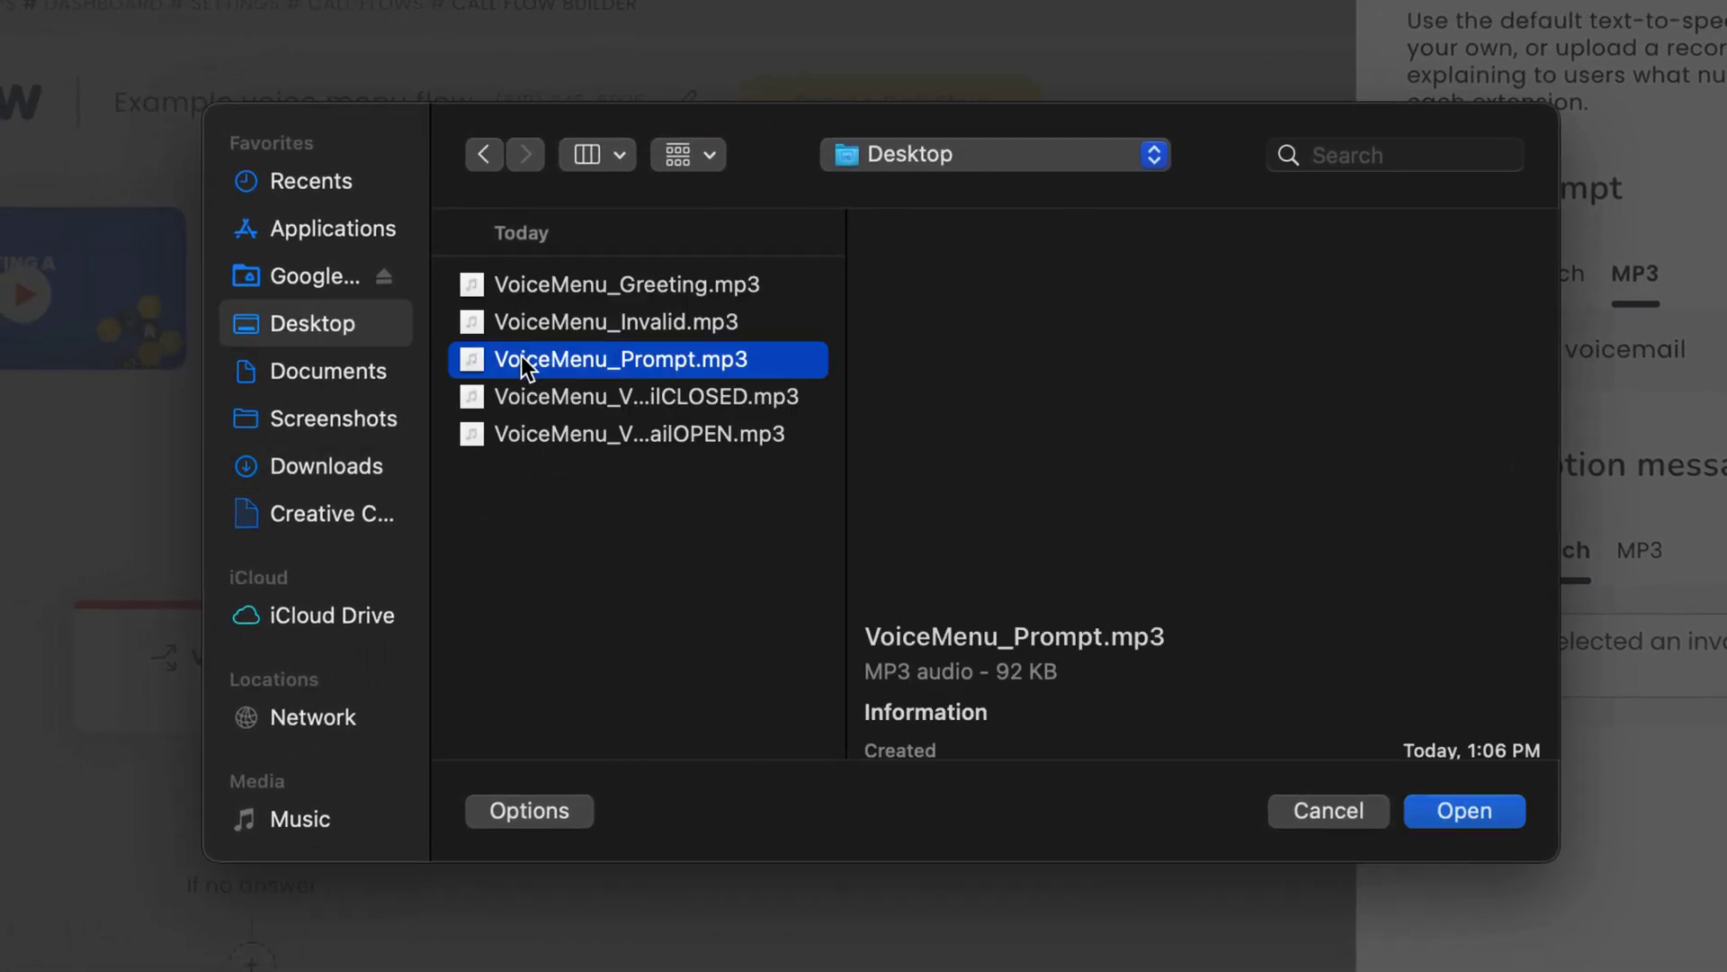
click(1429, 813)
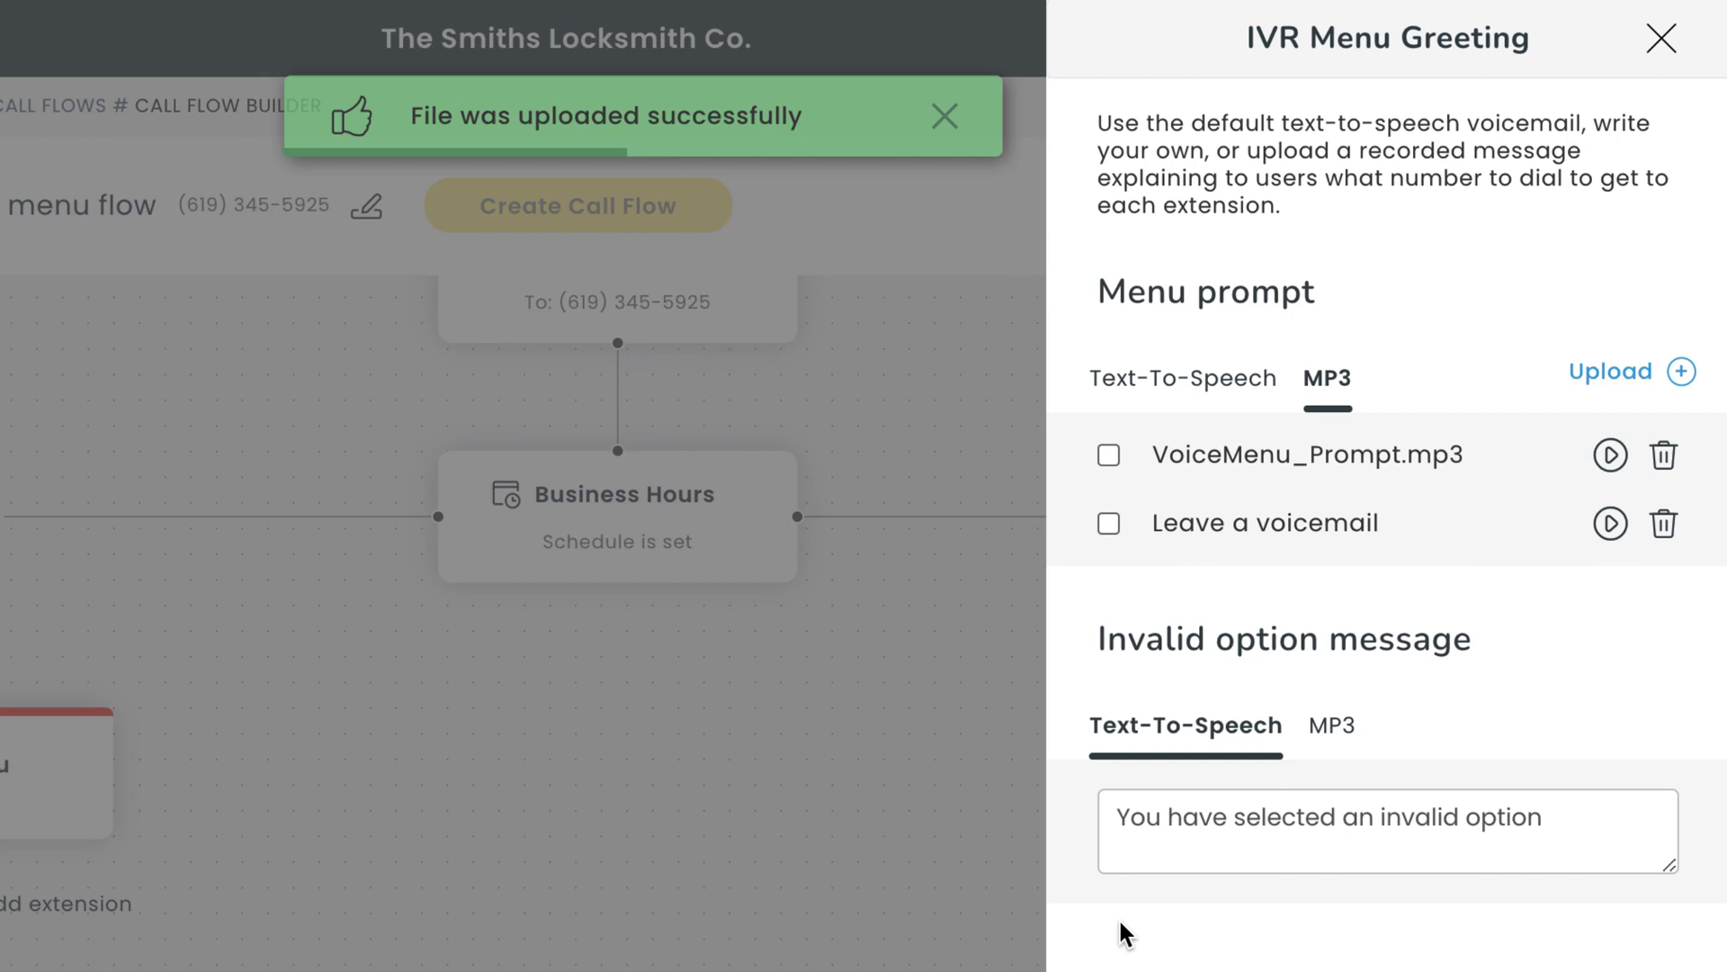
click(1109, 454)
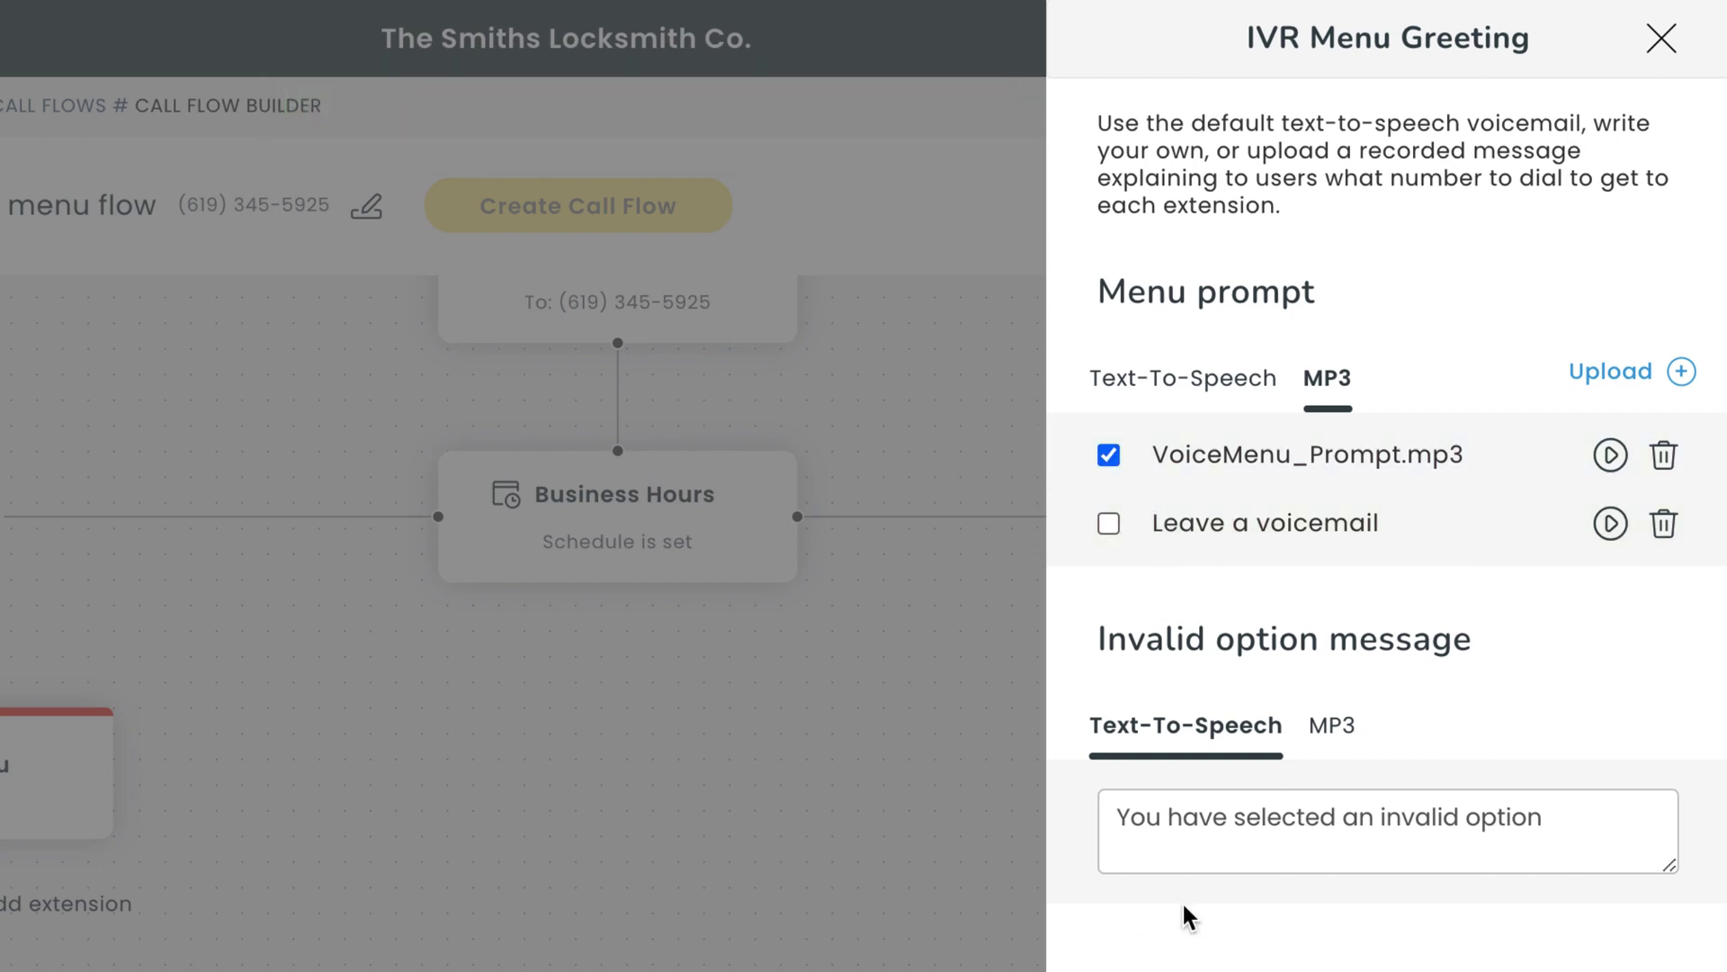
Step: Upload VoiceMenu_Invalid.mp3 as the invalid option message and save the greeting settings
click(1330, 736)
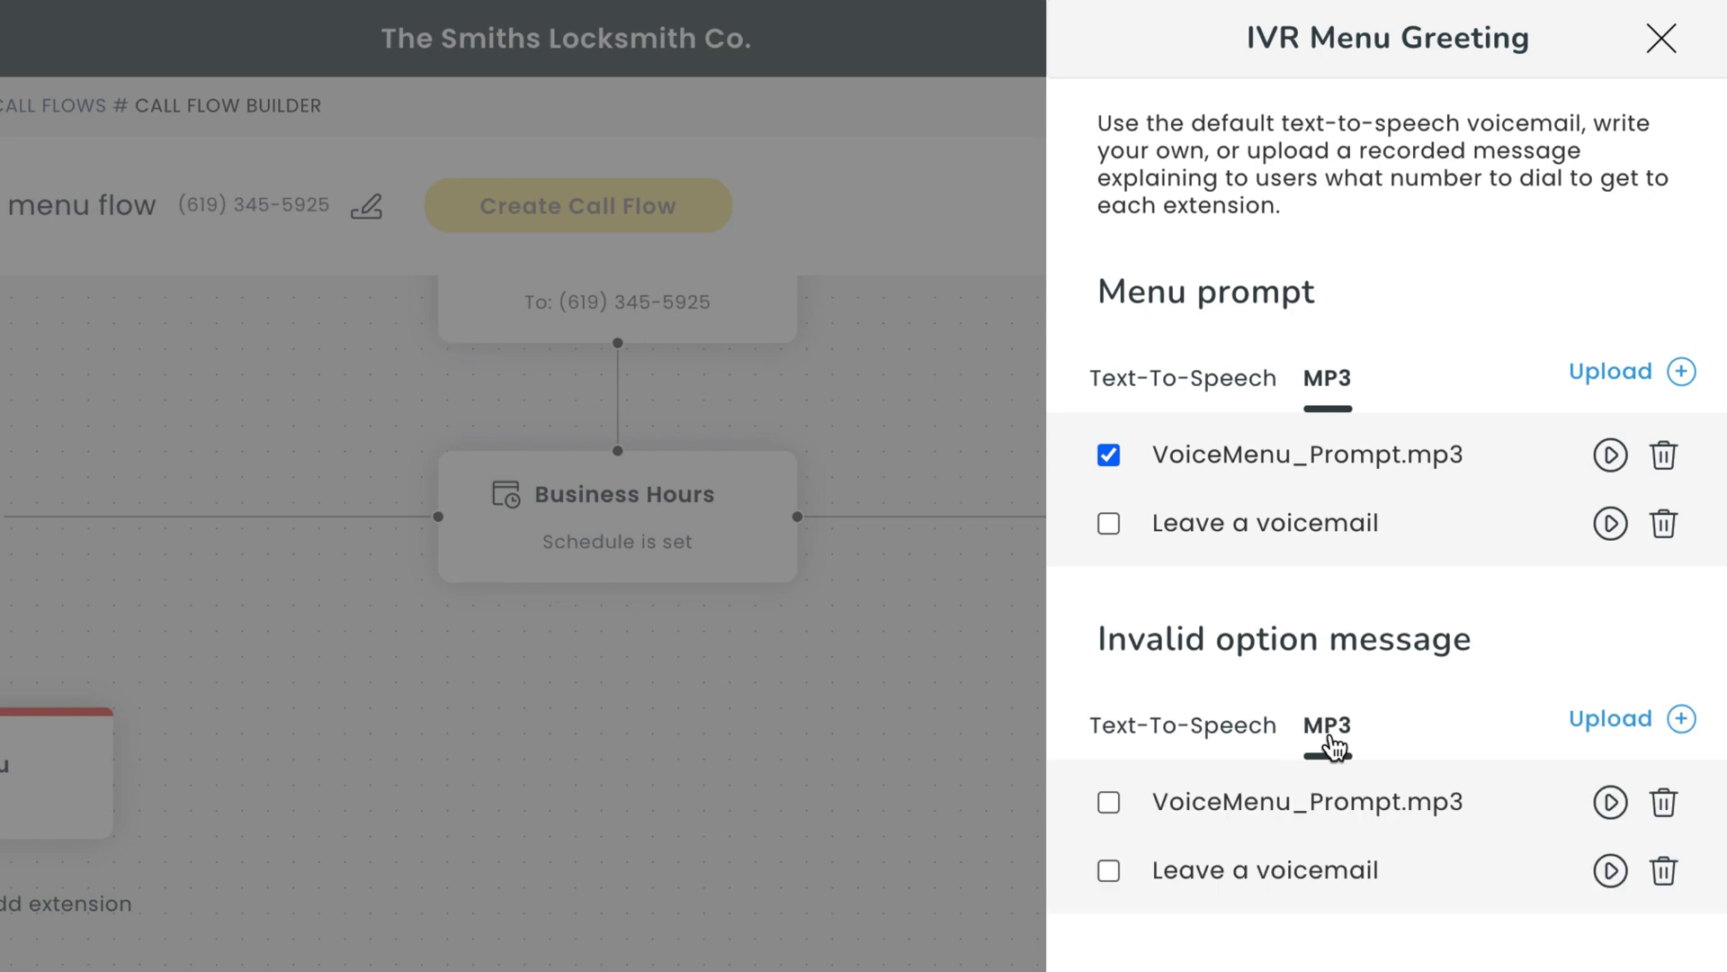
click(1588, 725)
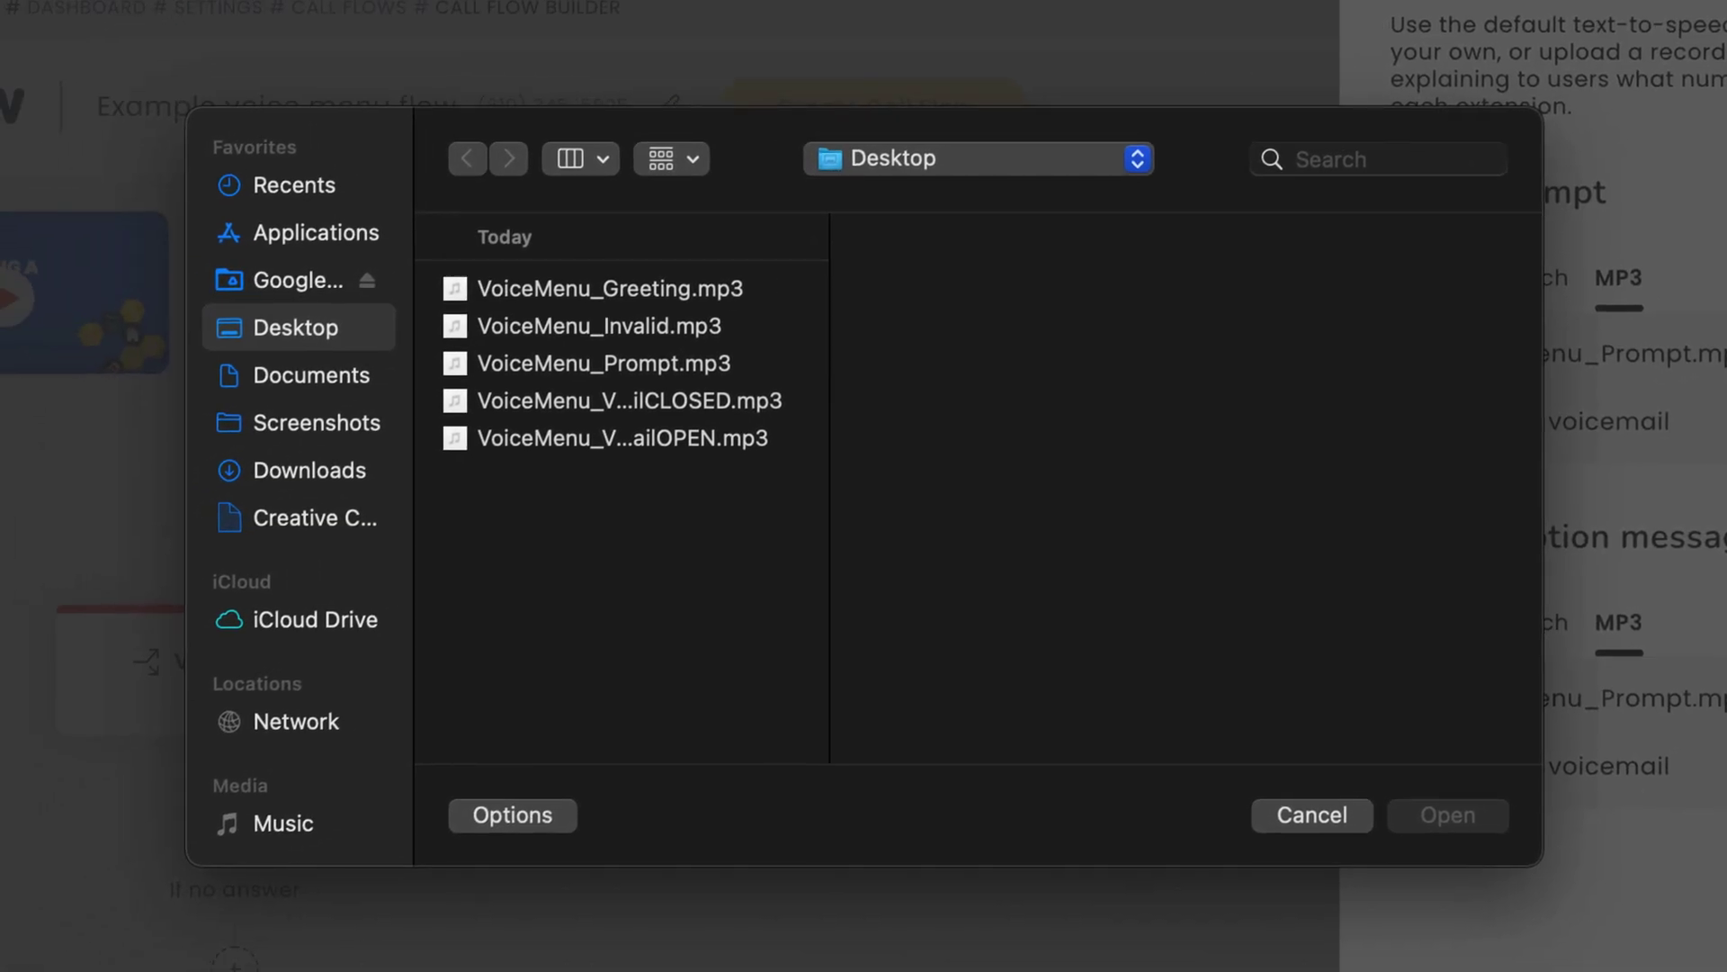
click(634, 322)
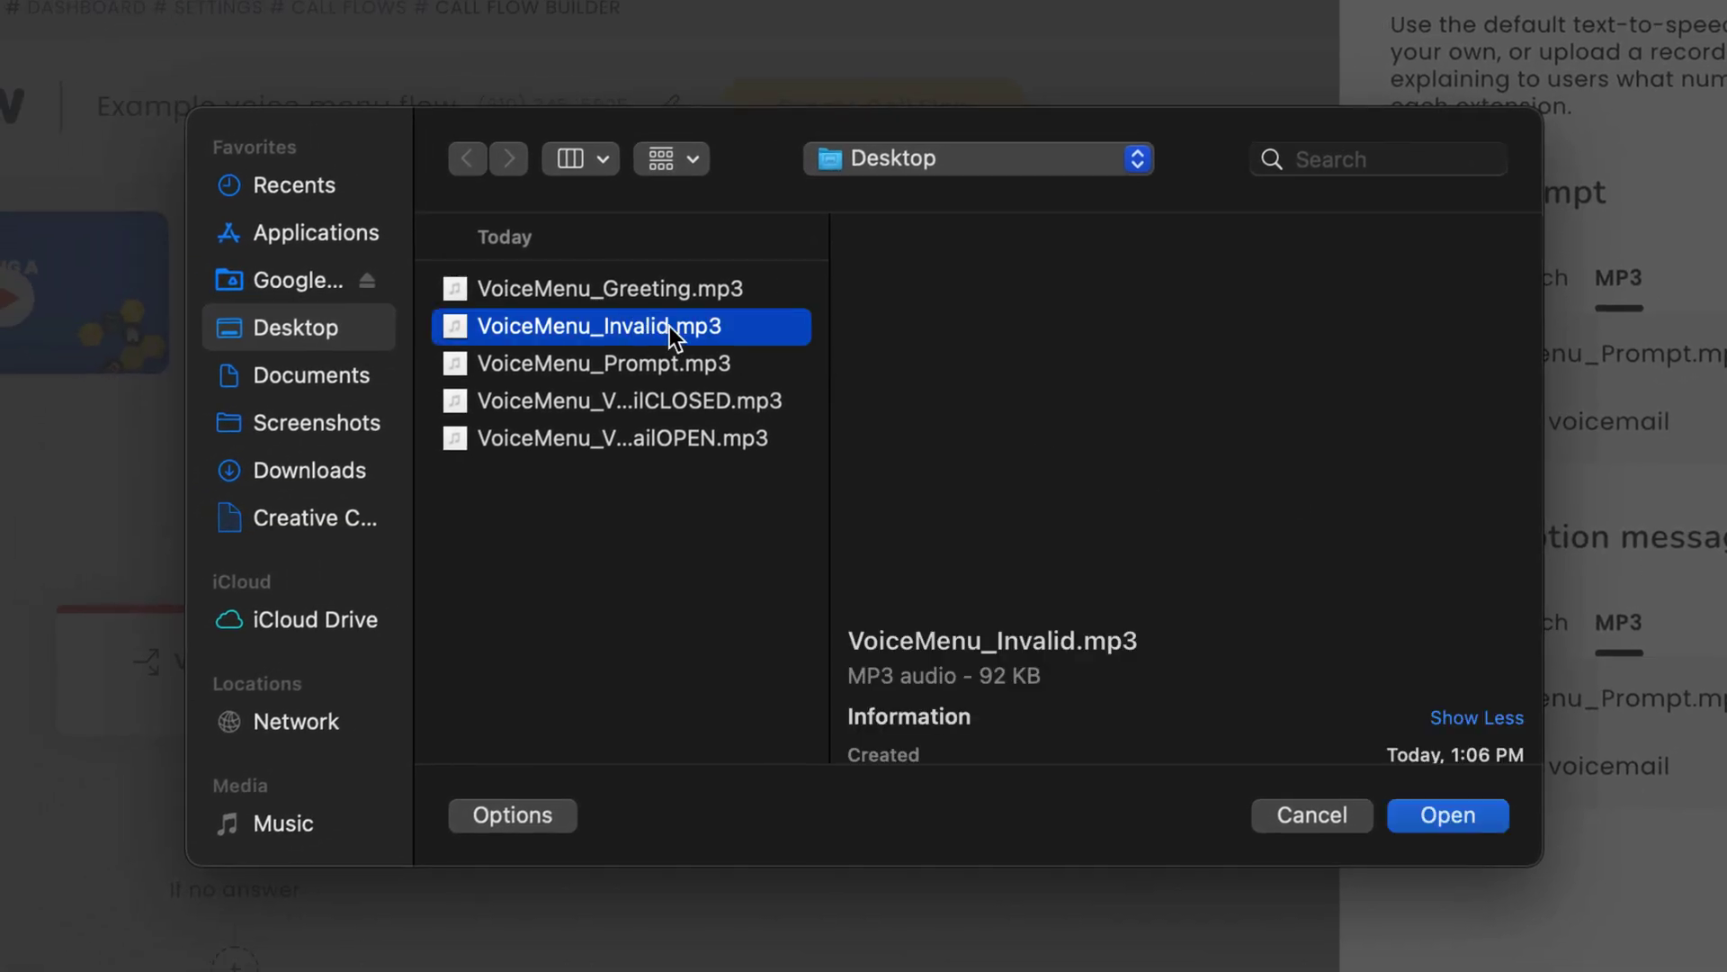
click(1439, 815)
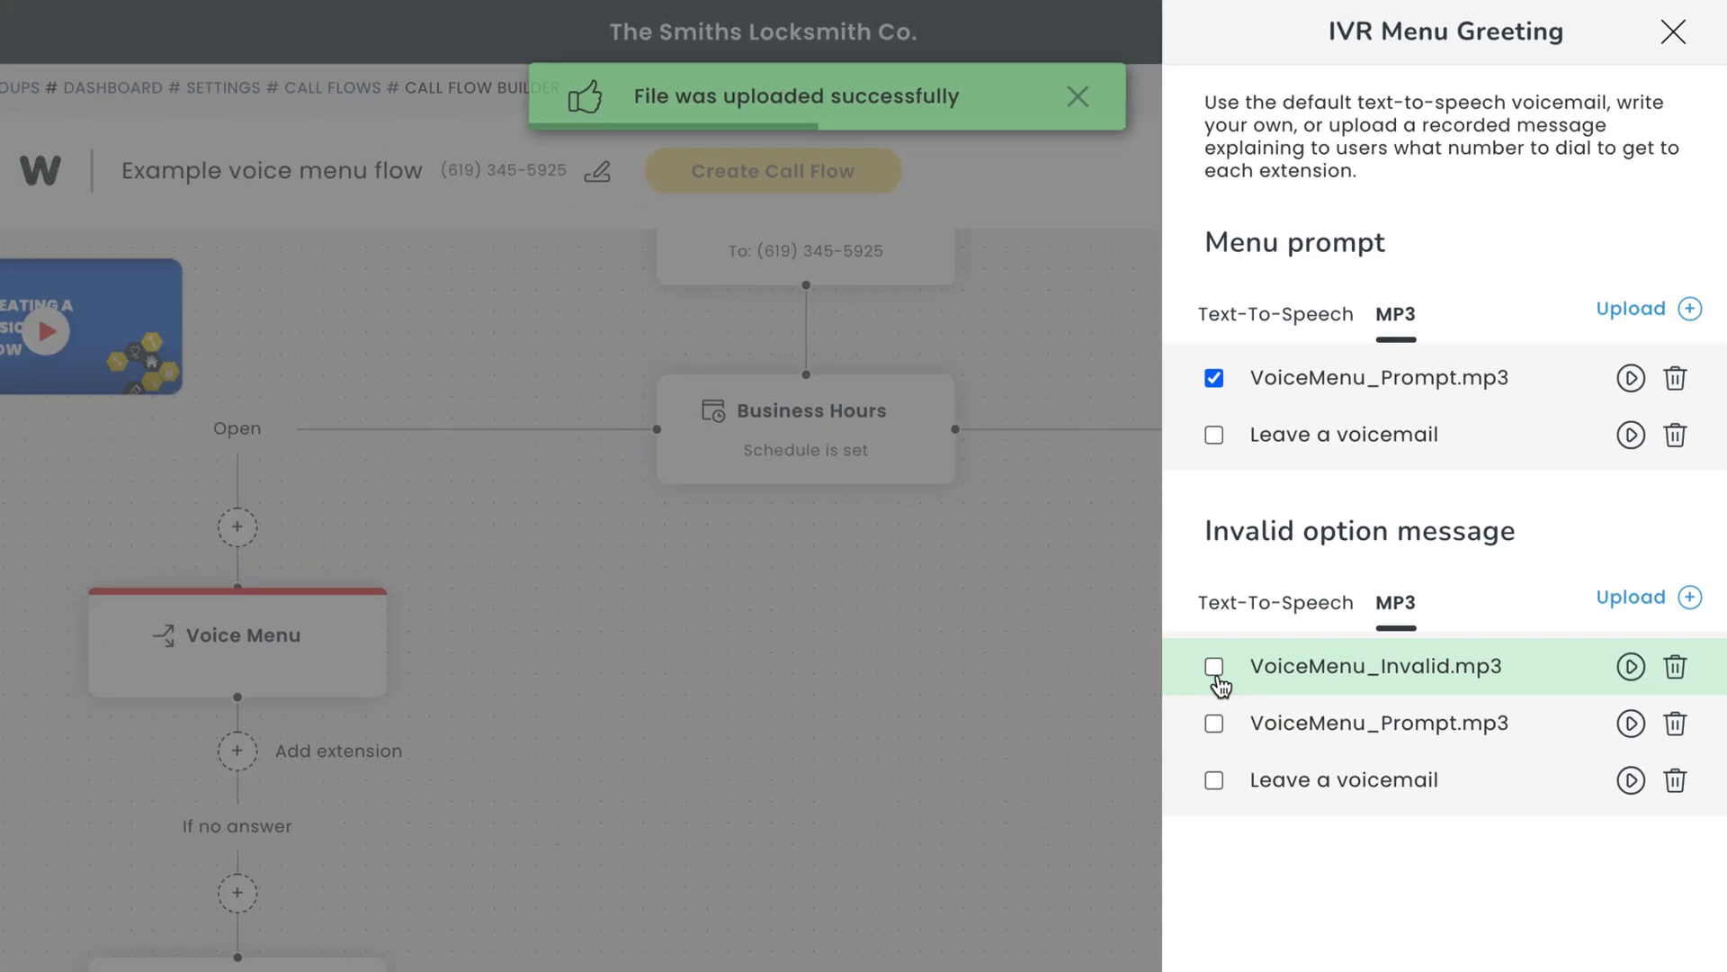
click(1214, 667)
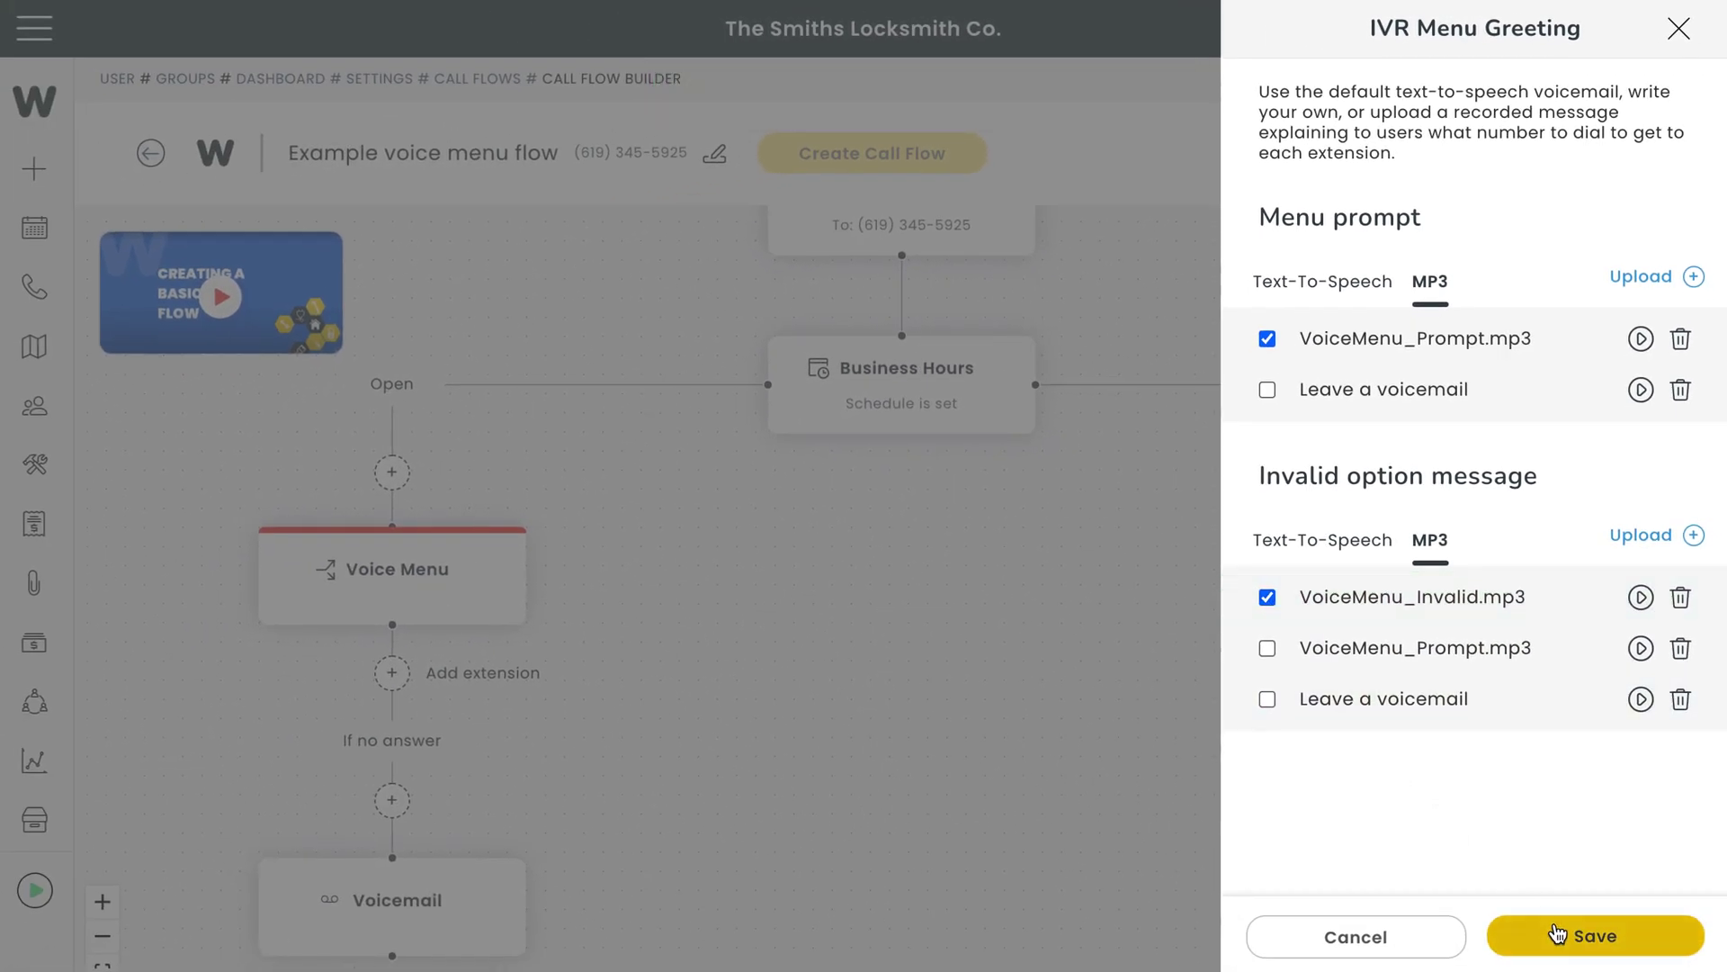
click(1558, 933)
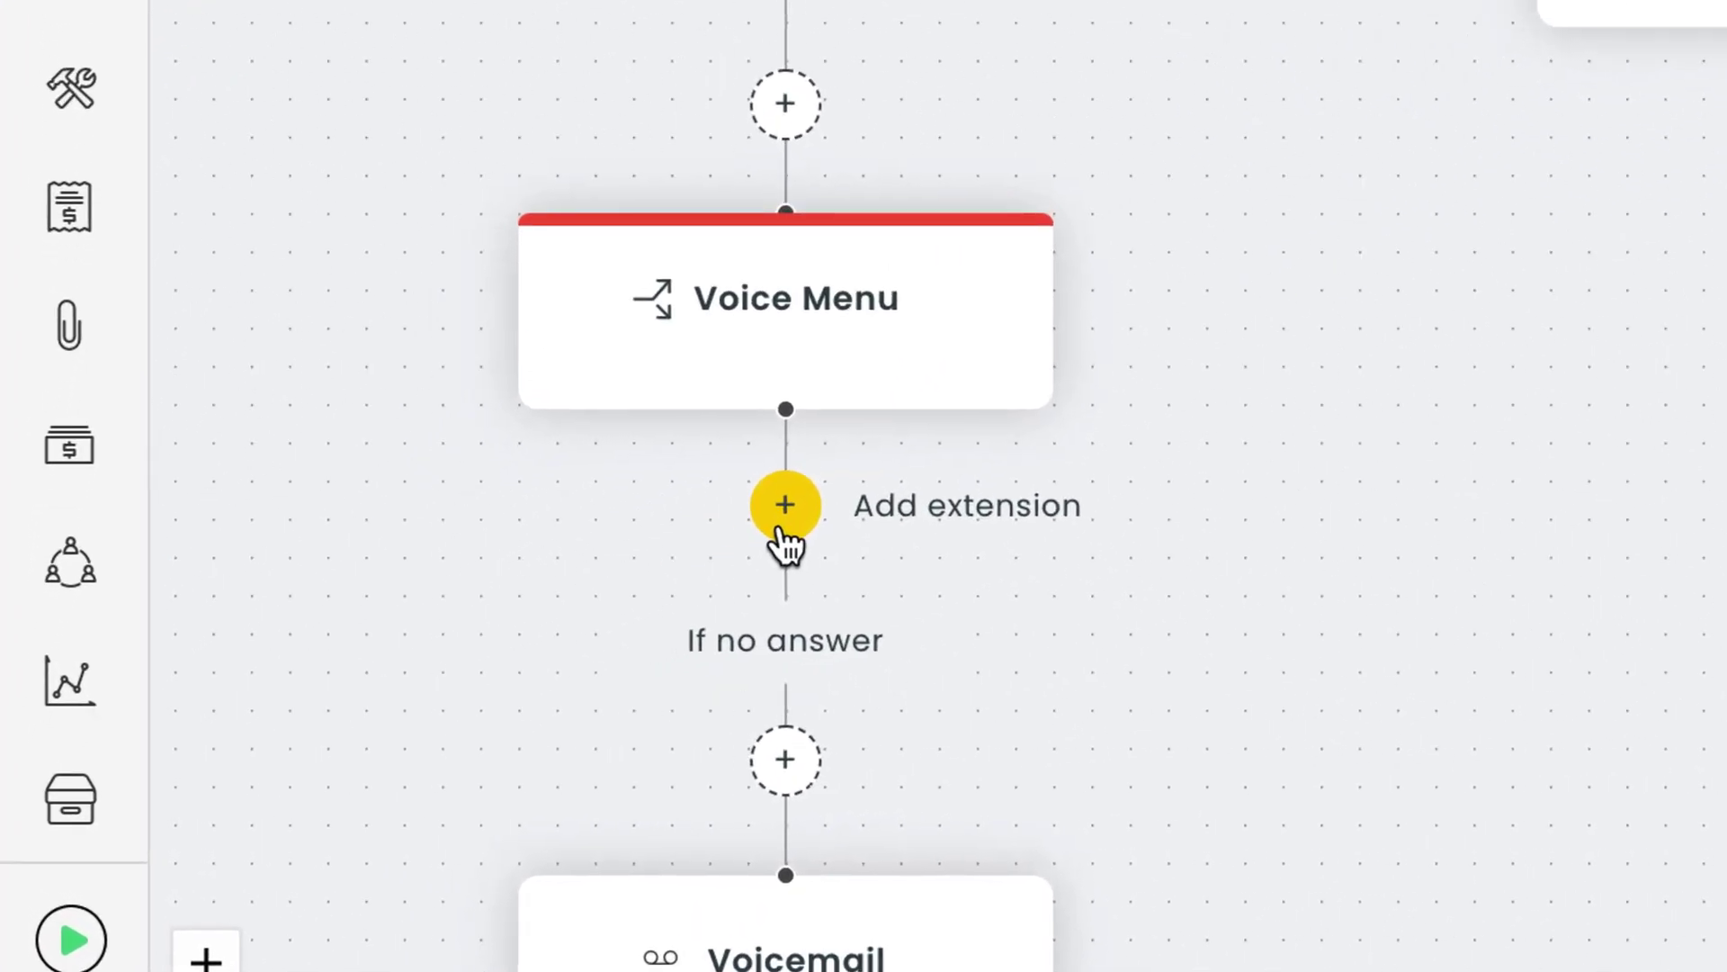
Step: Add a new extension under the Voice Menu node
click(783, 509)
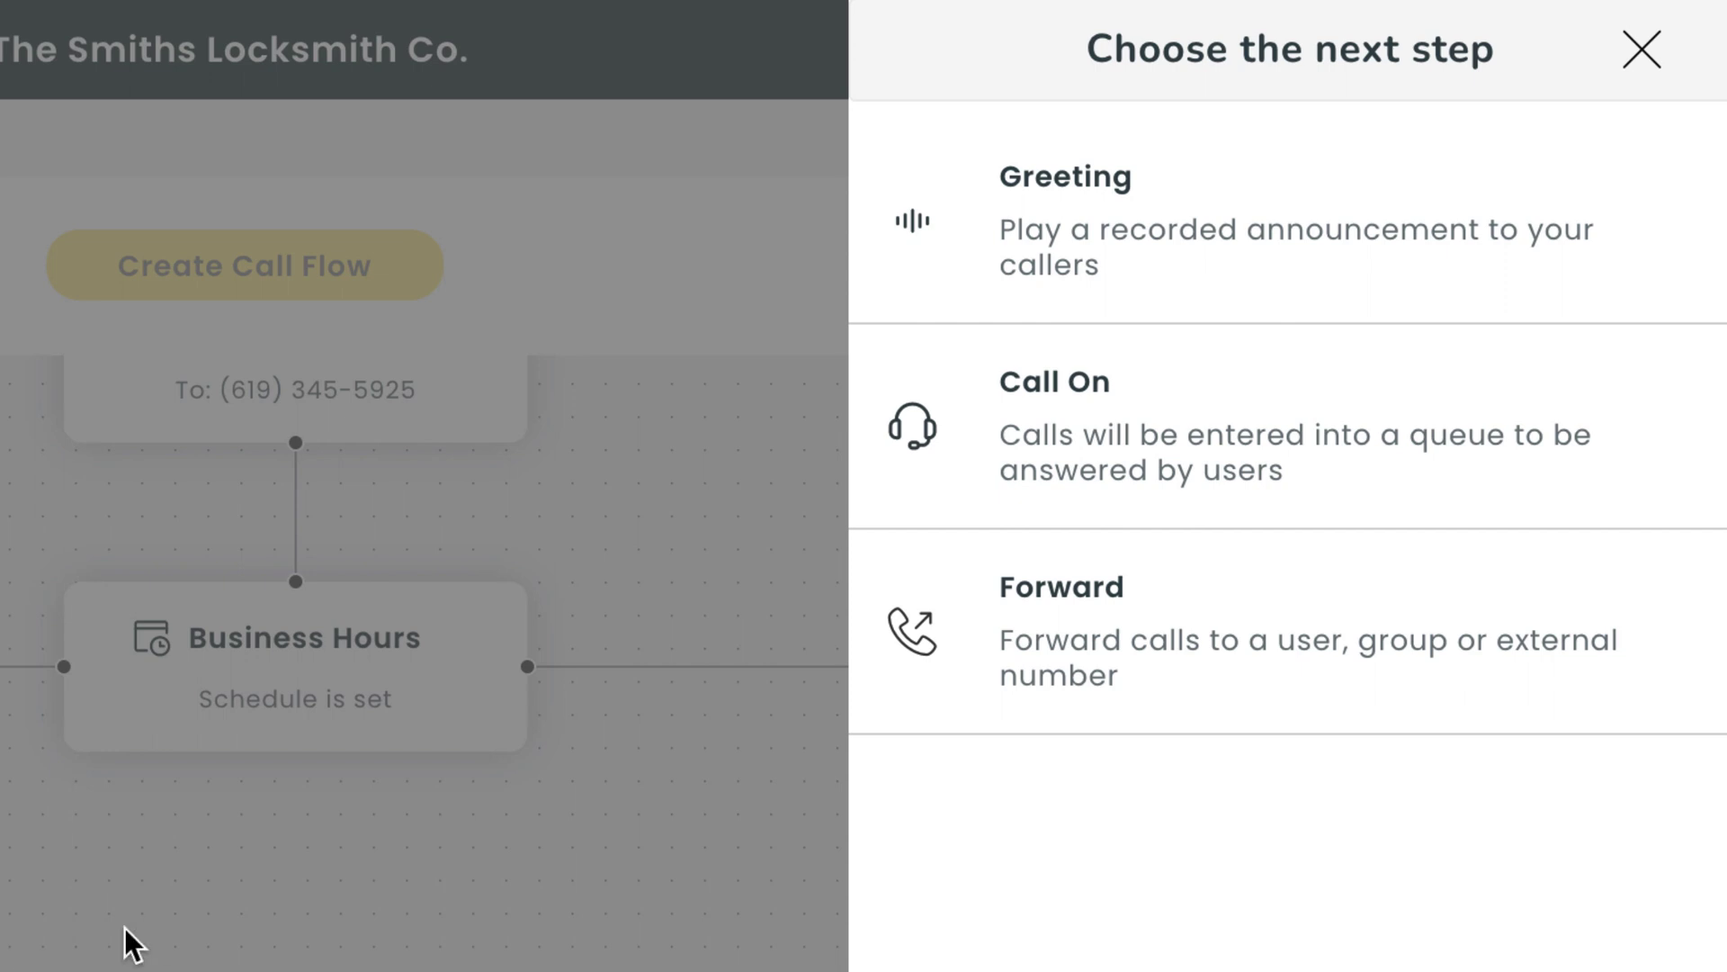
Step: Make extension 1 a Greeting and upload VoiceMenu_Greeting.mp3 as its saved recording
click(1357, 297)
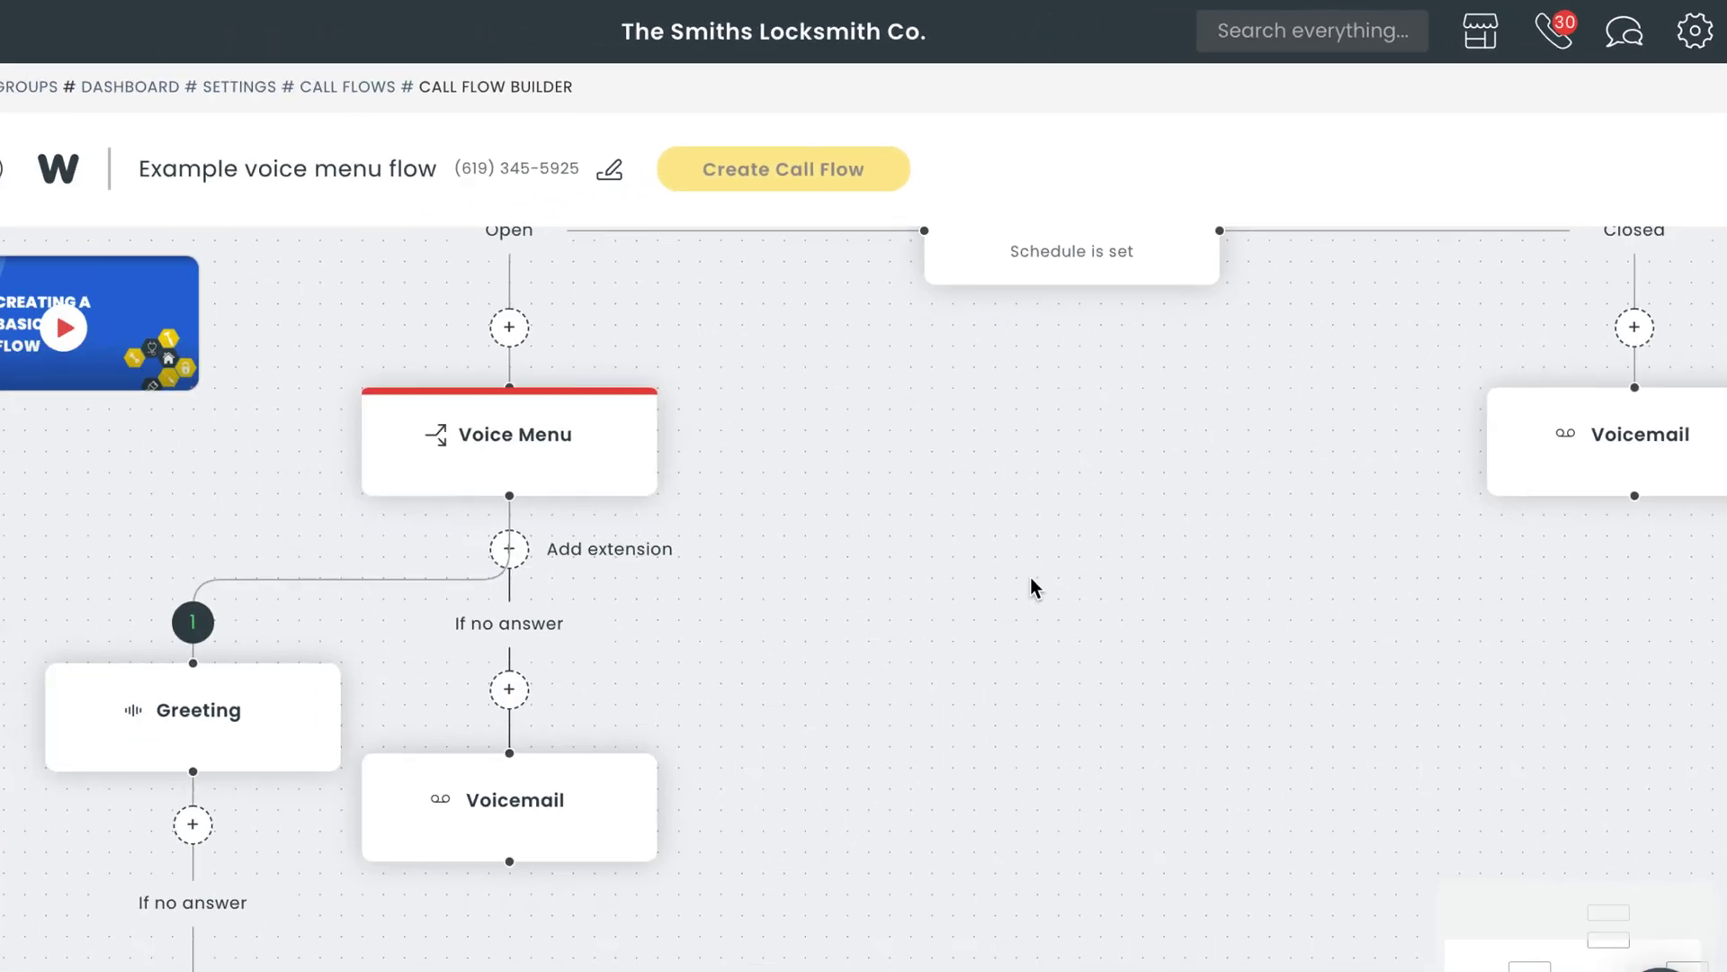
click(360, 672)
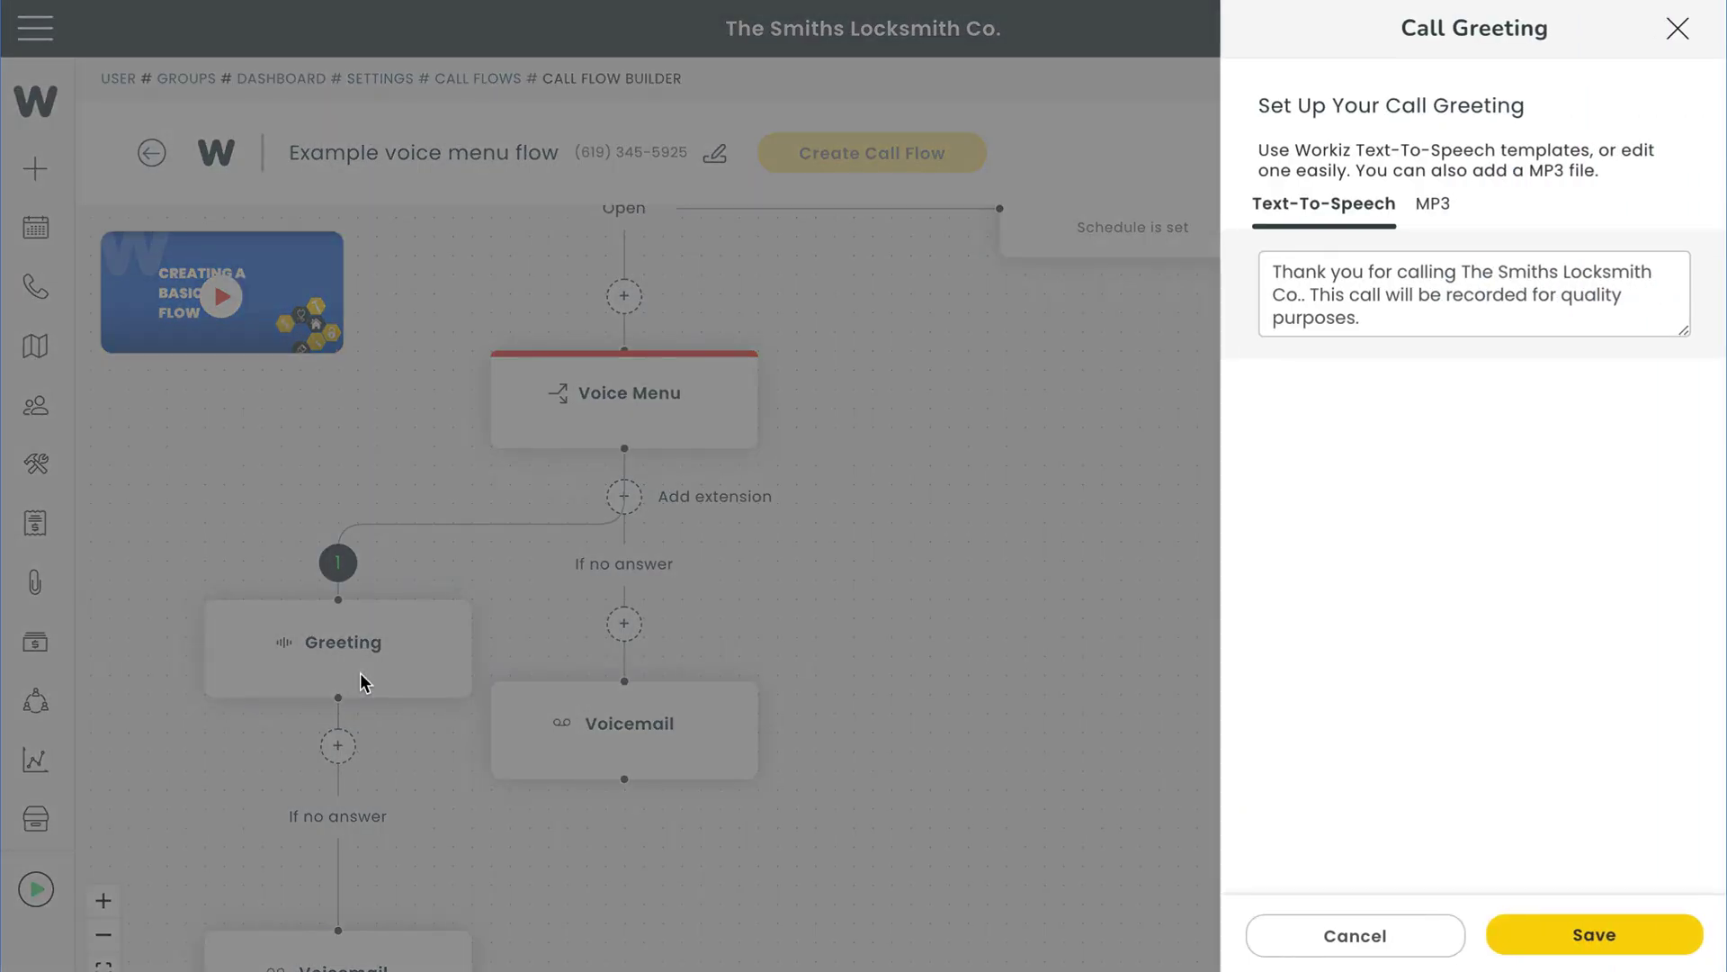
click(1434, 207)
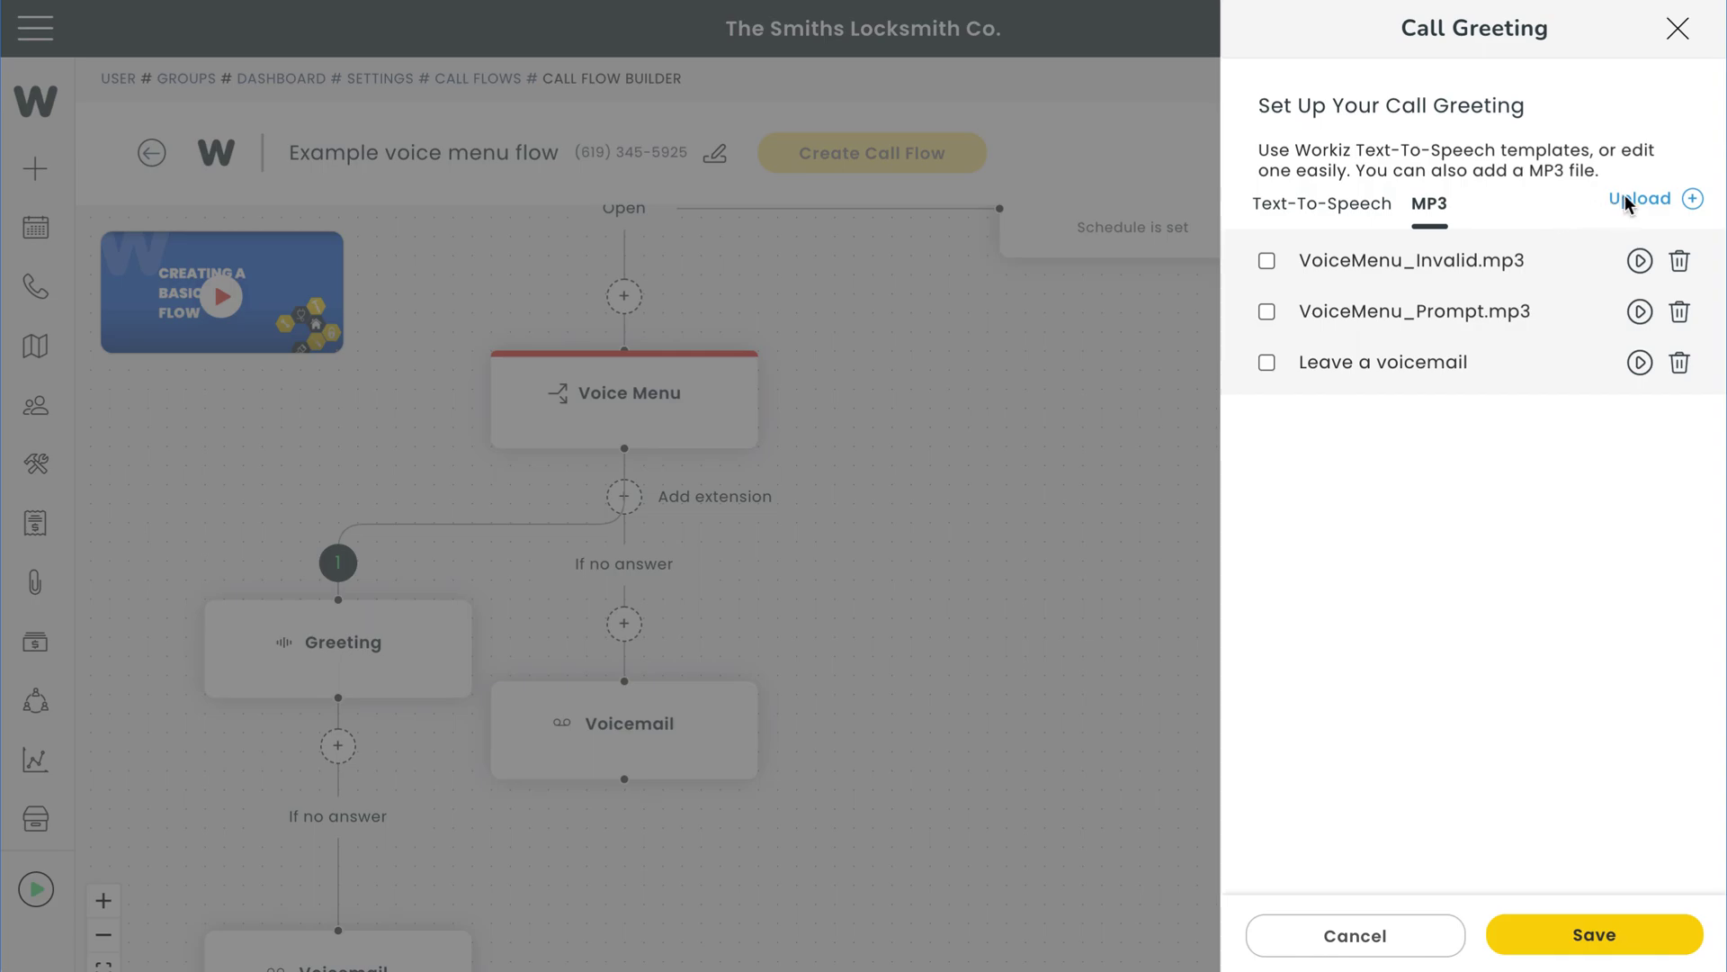
click(1629, 203)
click(738, 292)
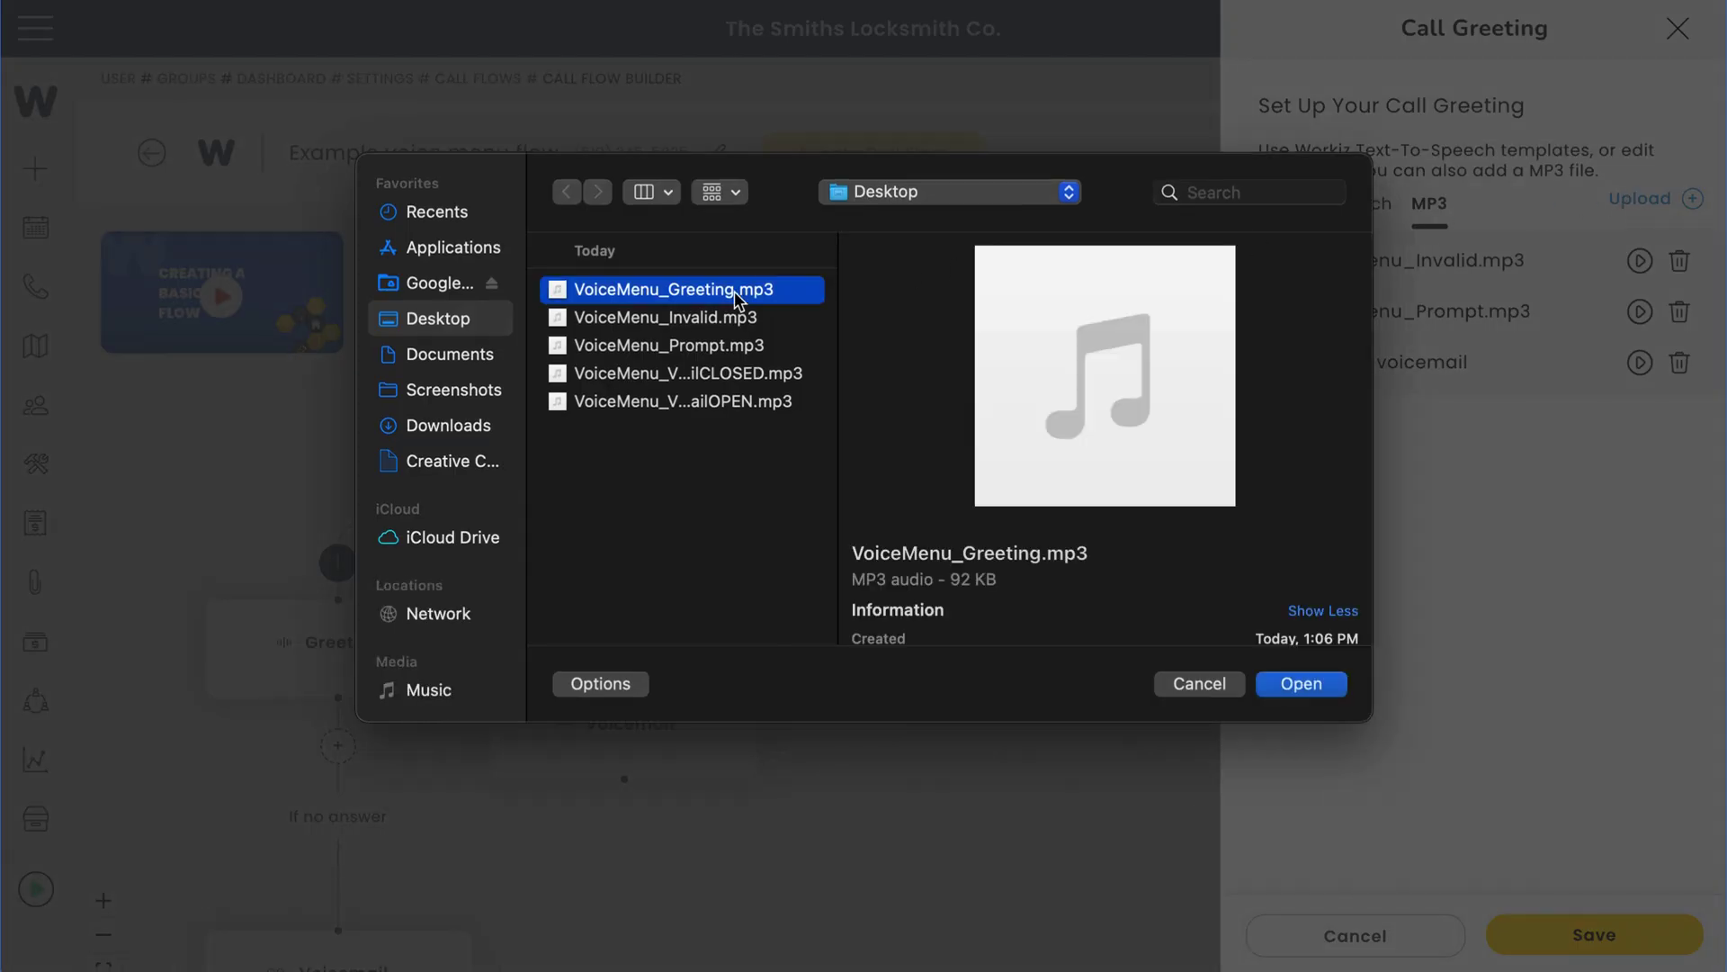
double_click(734, 290)
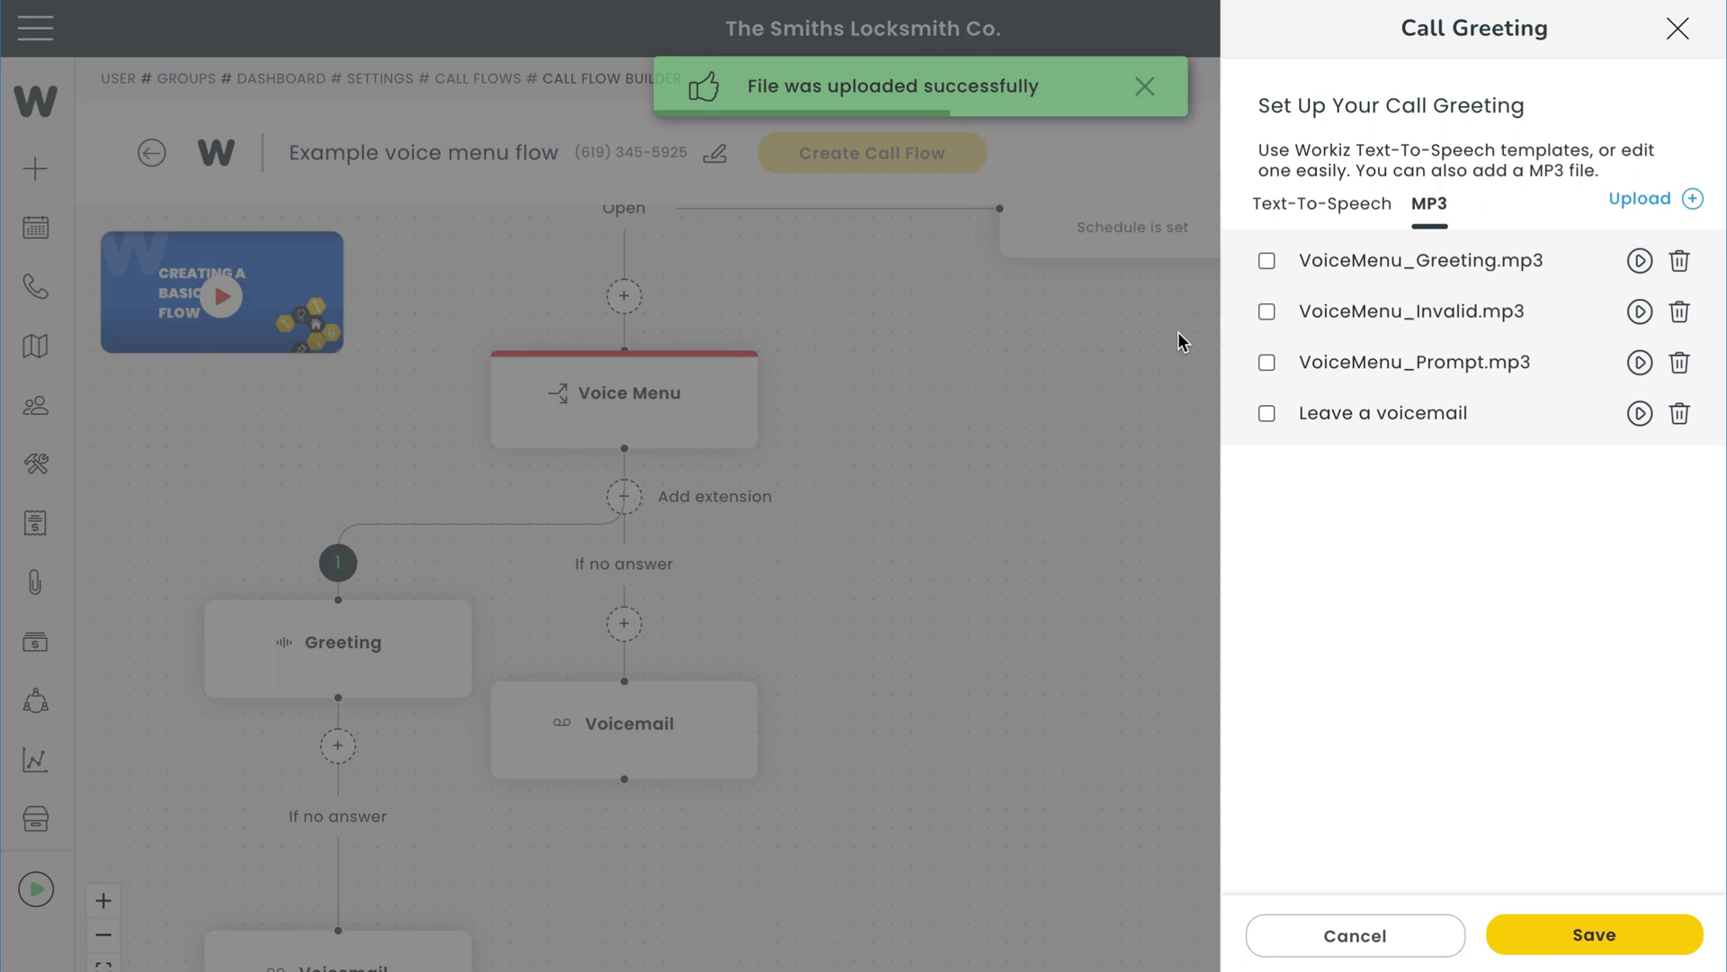
click(1267, 260)
click(1565, 933)
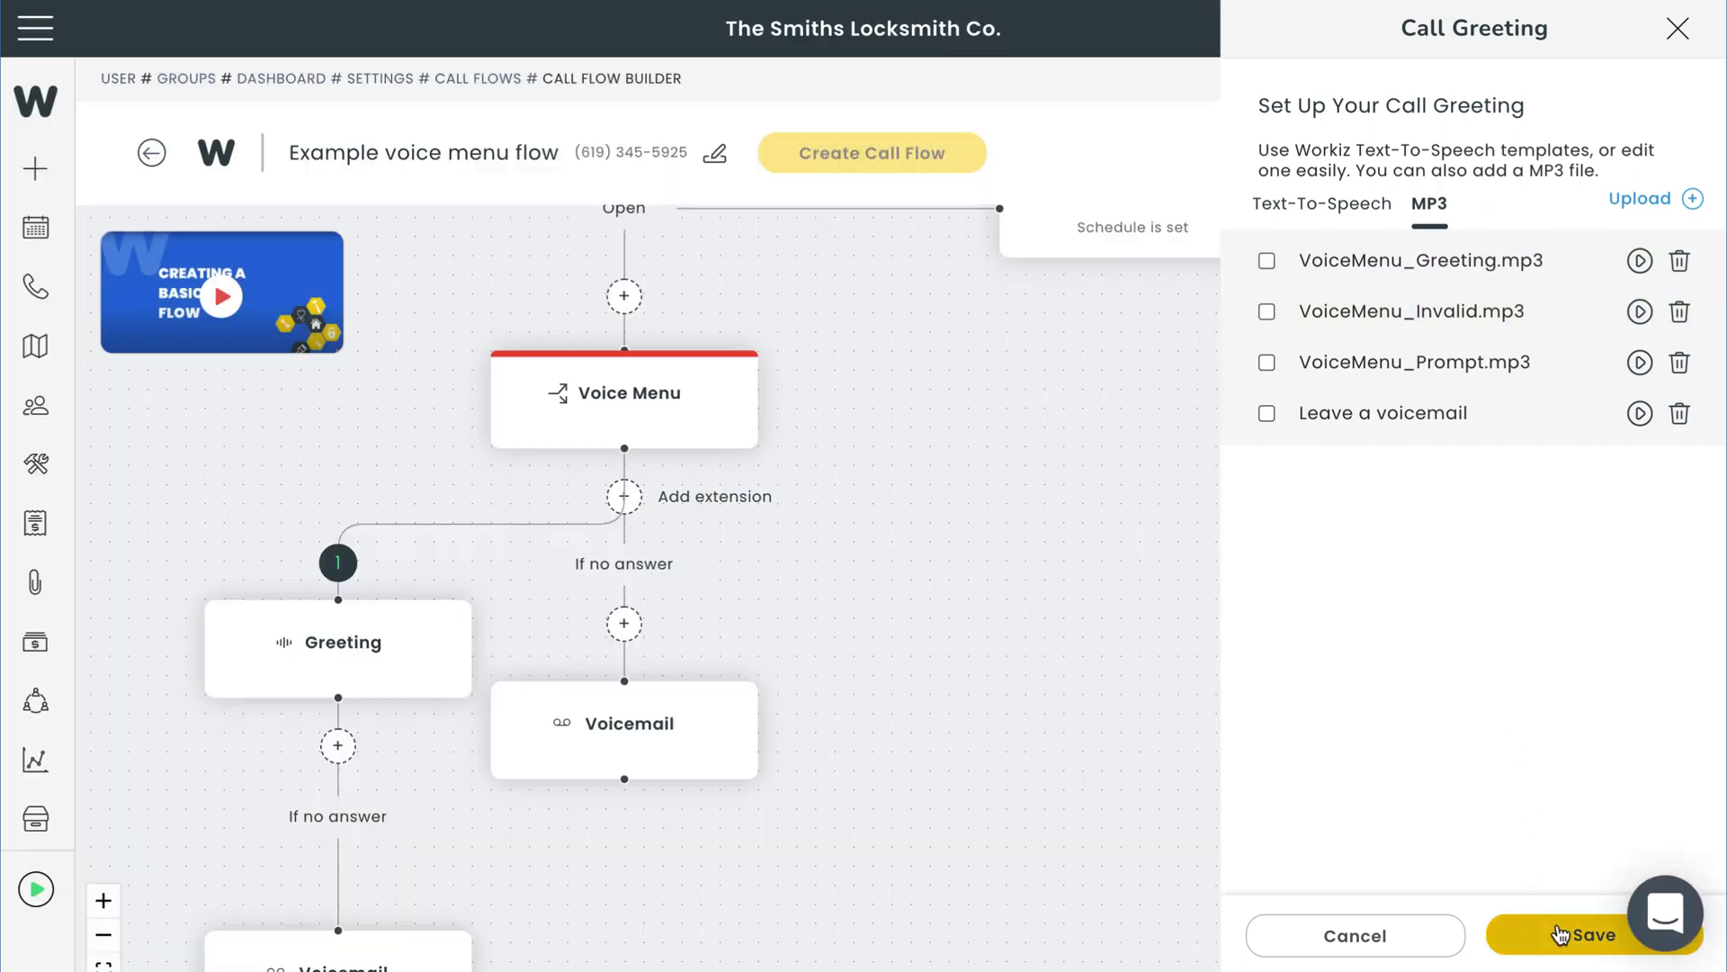
drag(1131, 701, 1272, 538)
Step: Add a Call On step under the greeting that rings new group 'New appointments' for 300 seconds
click(614, 477)
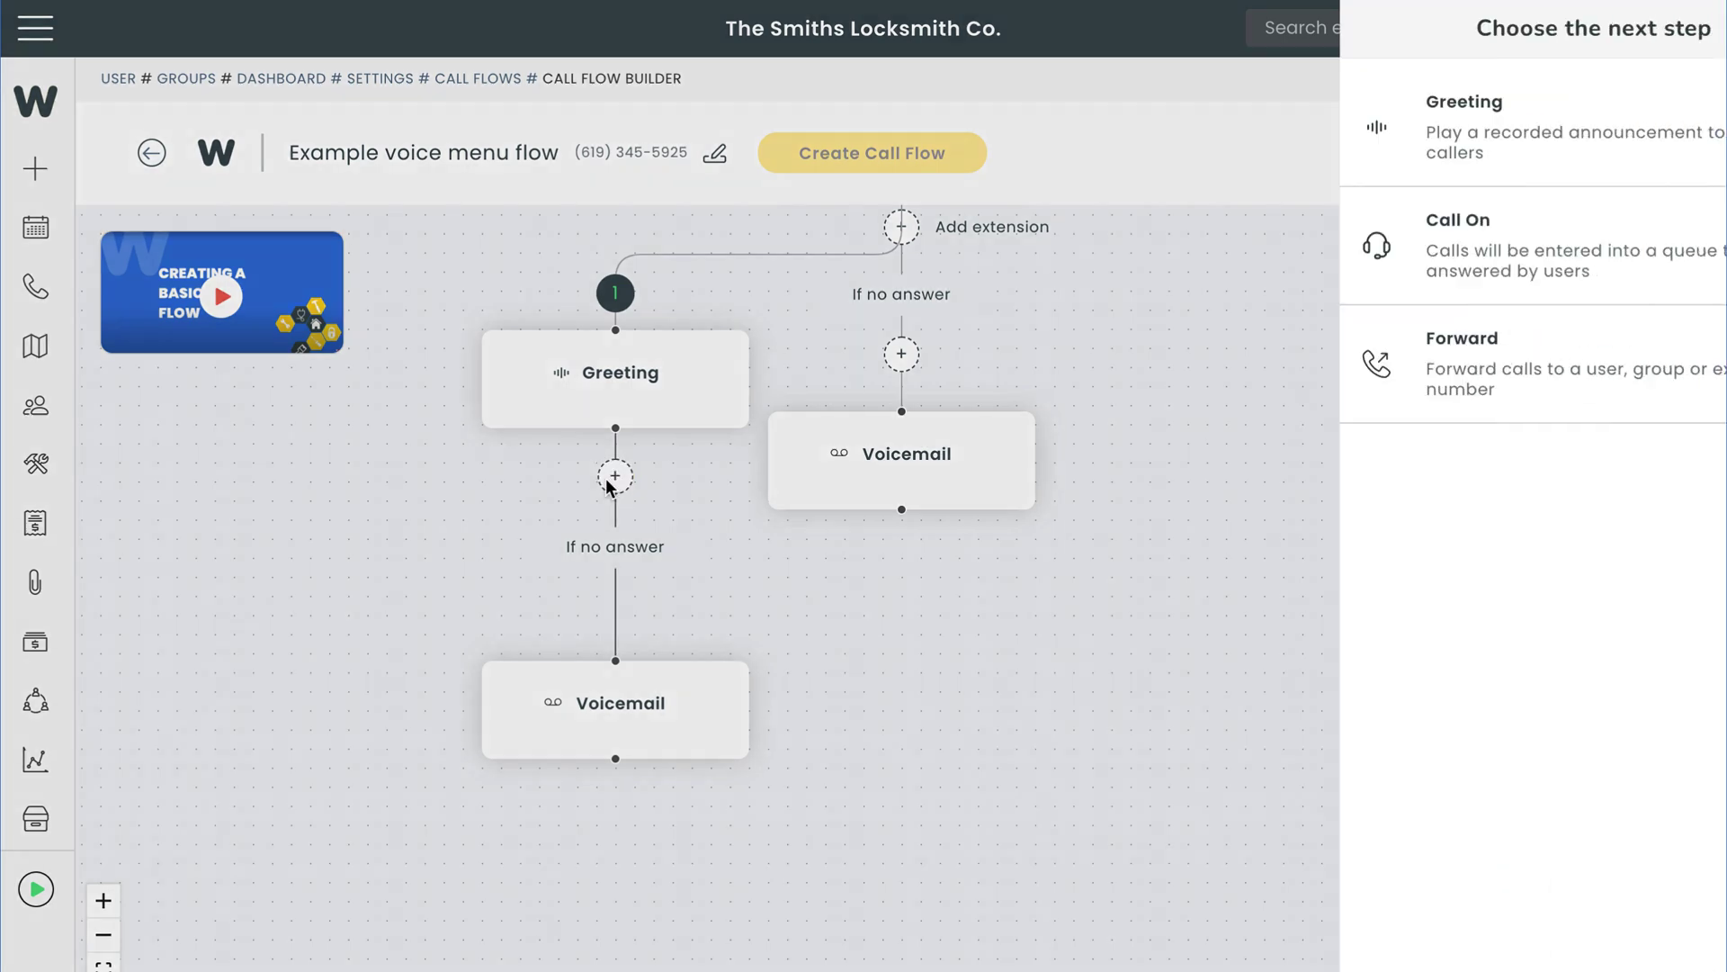
click(1323, 295)
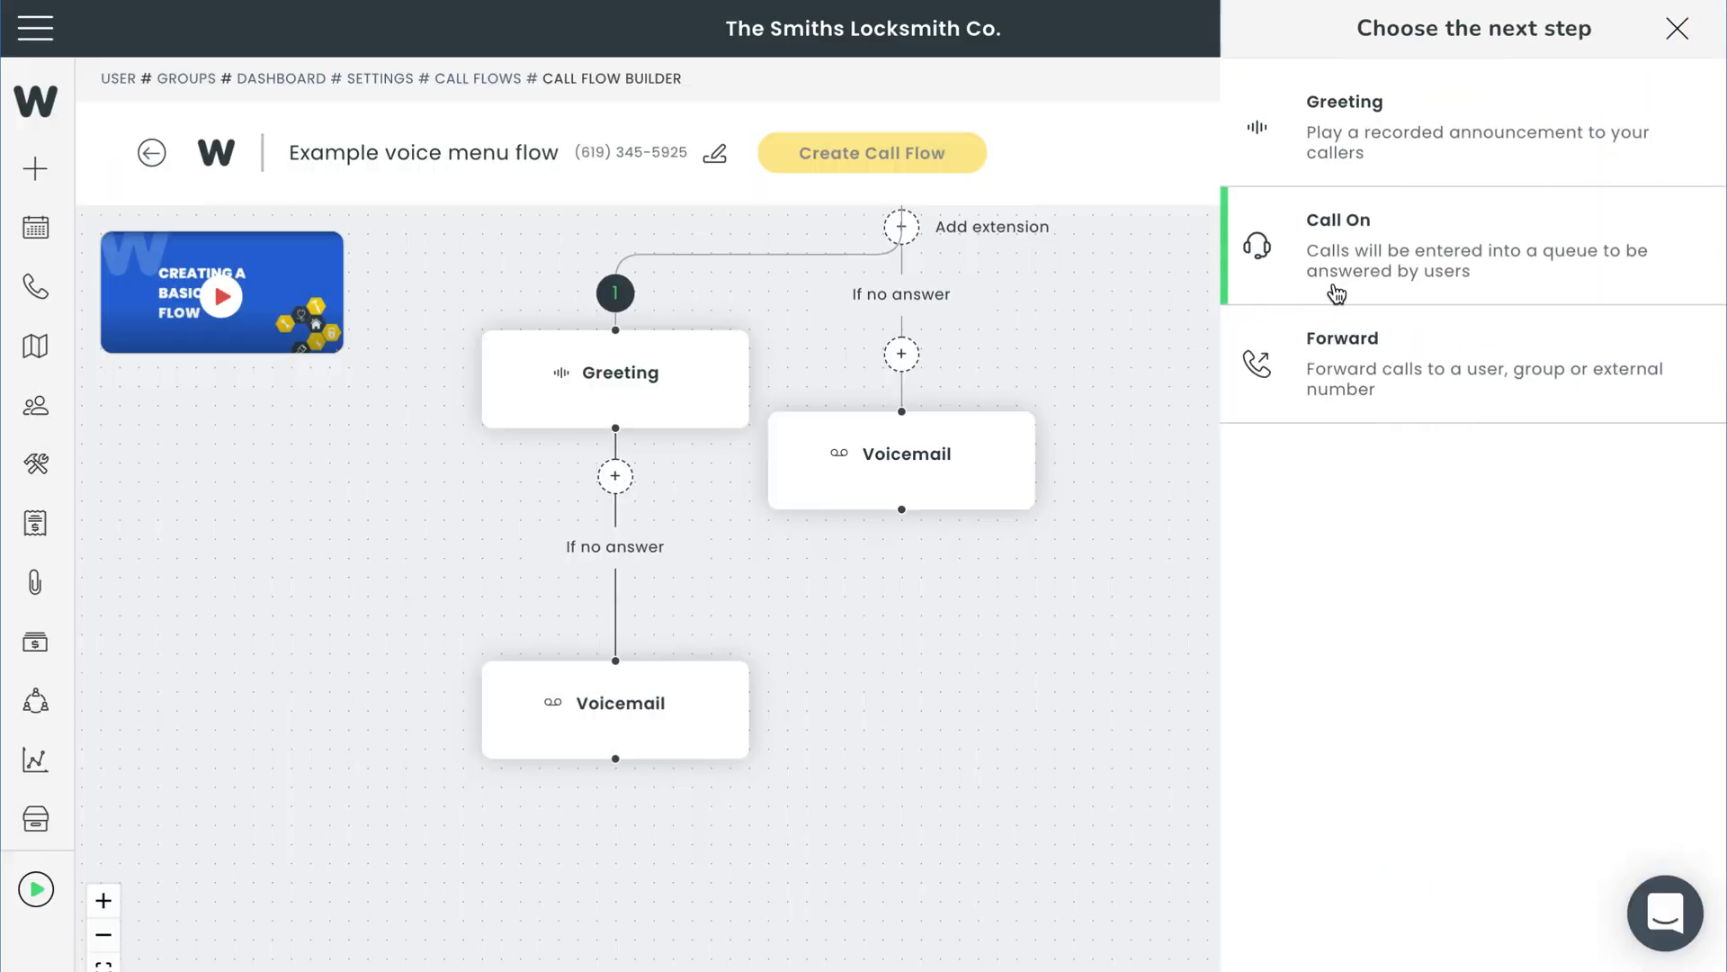
click(643, 713)
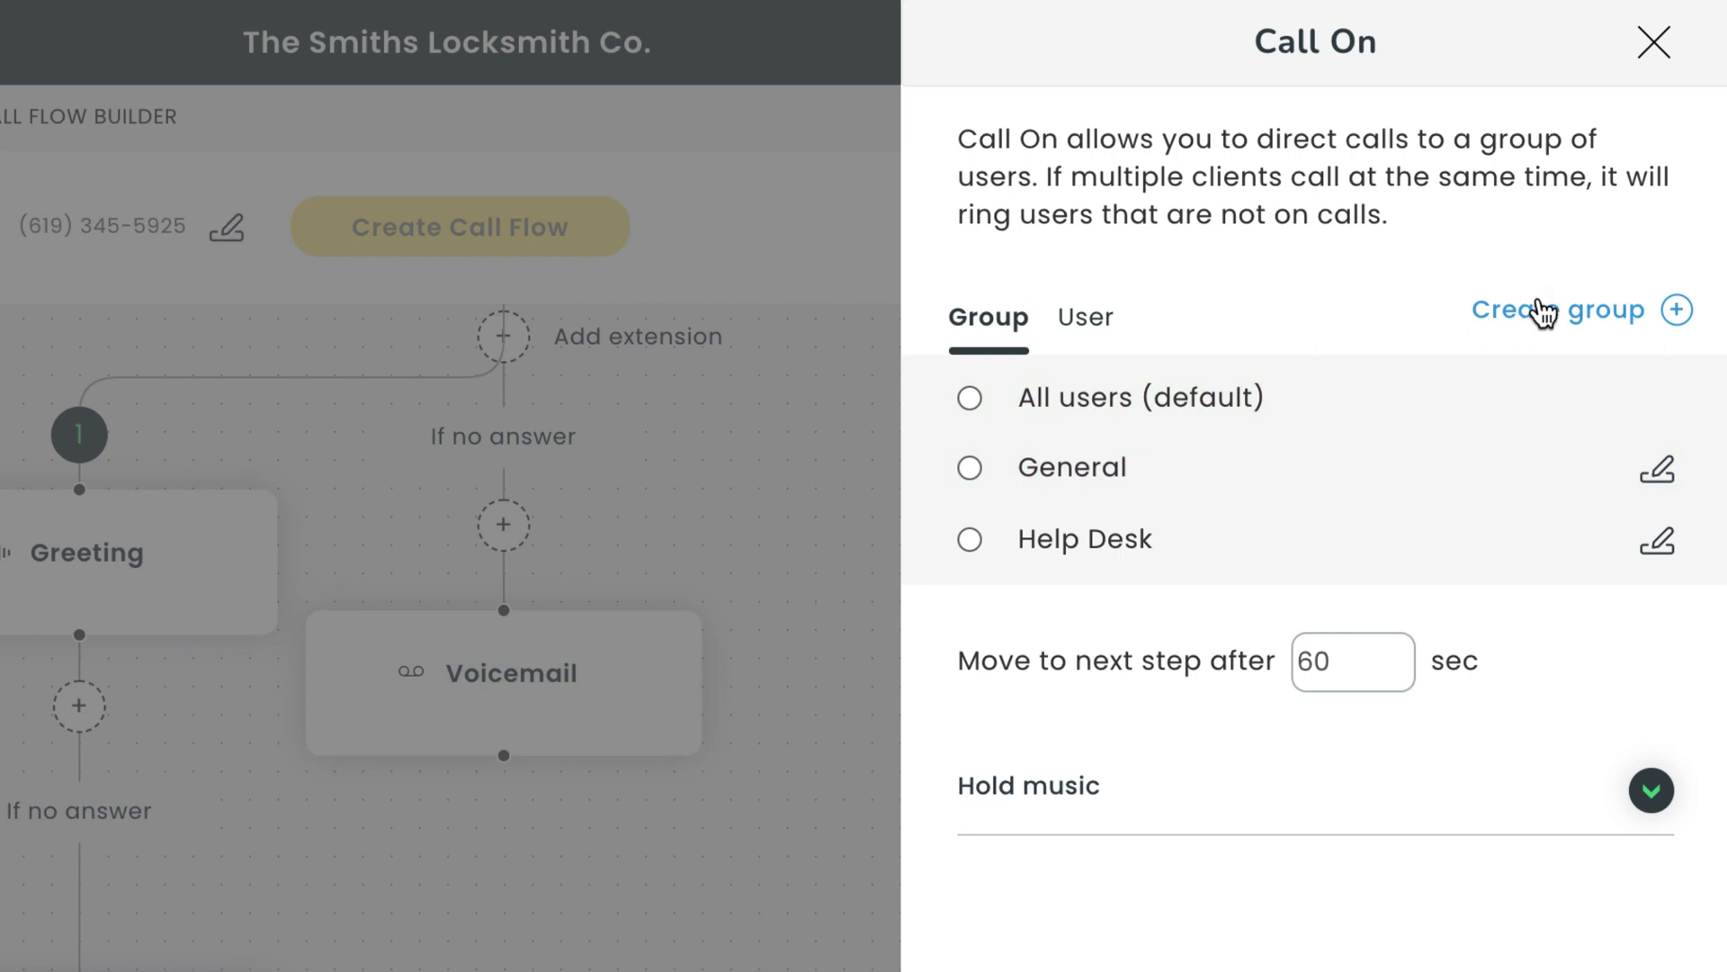
click(1543, 311)
click(1530, 261)
text(New appointments)
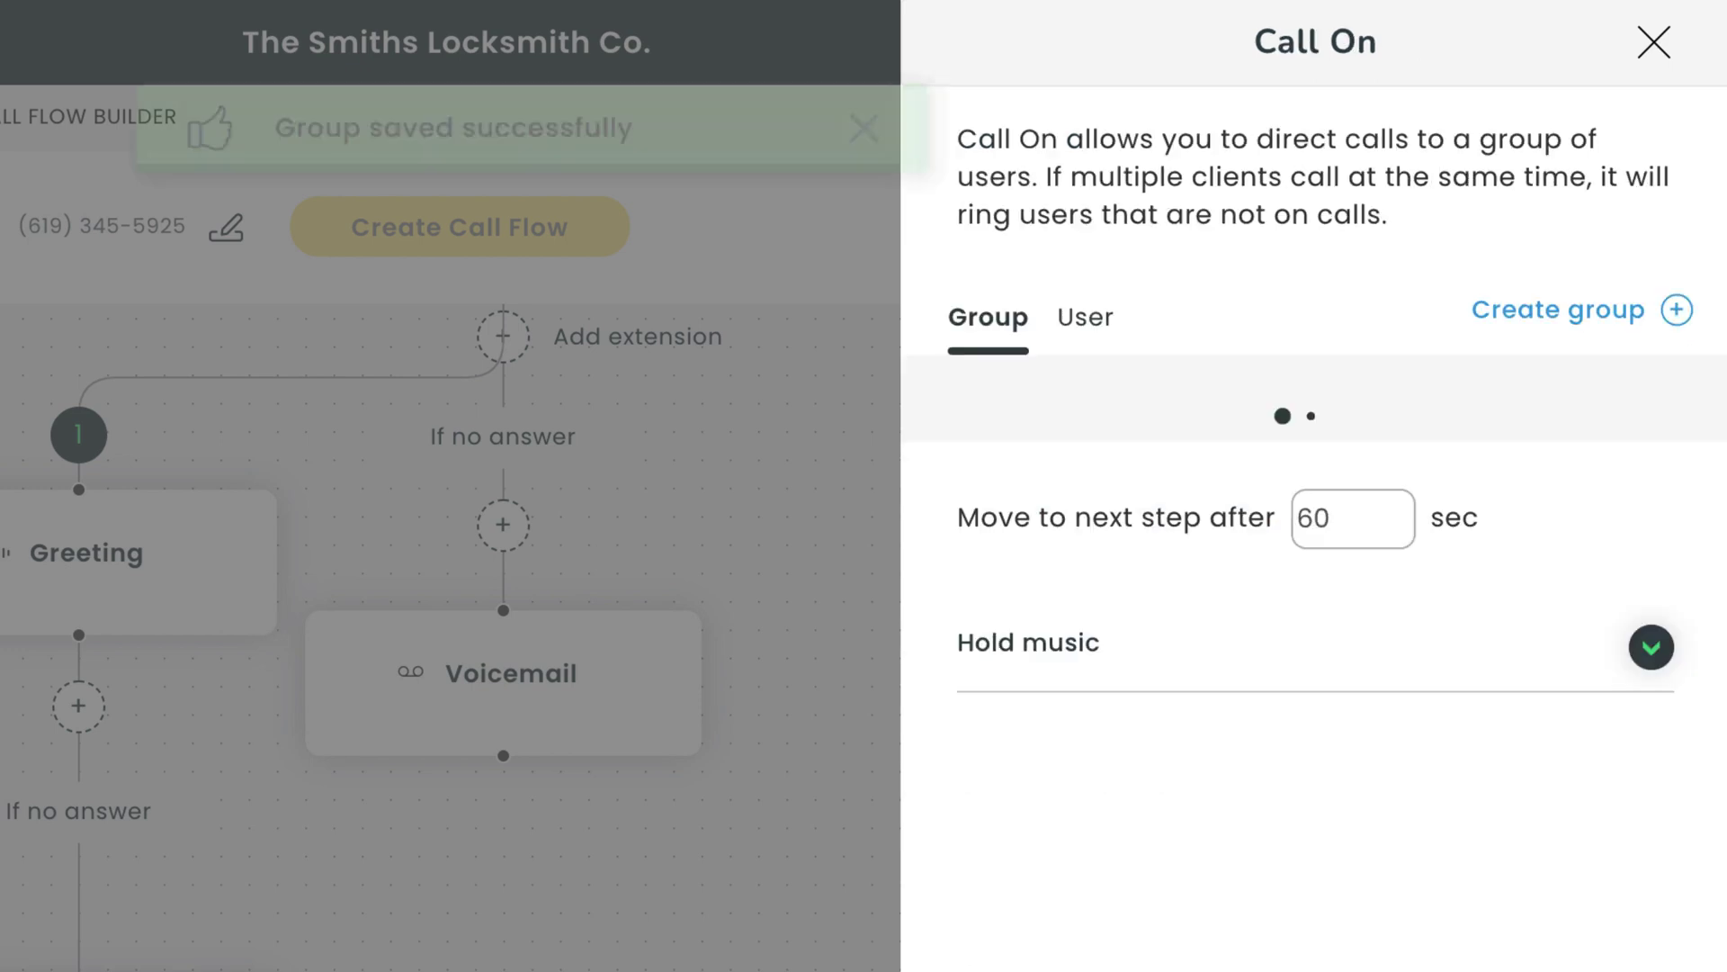
click(972, 612)
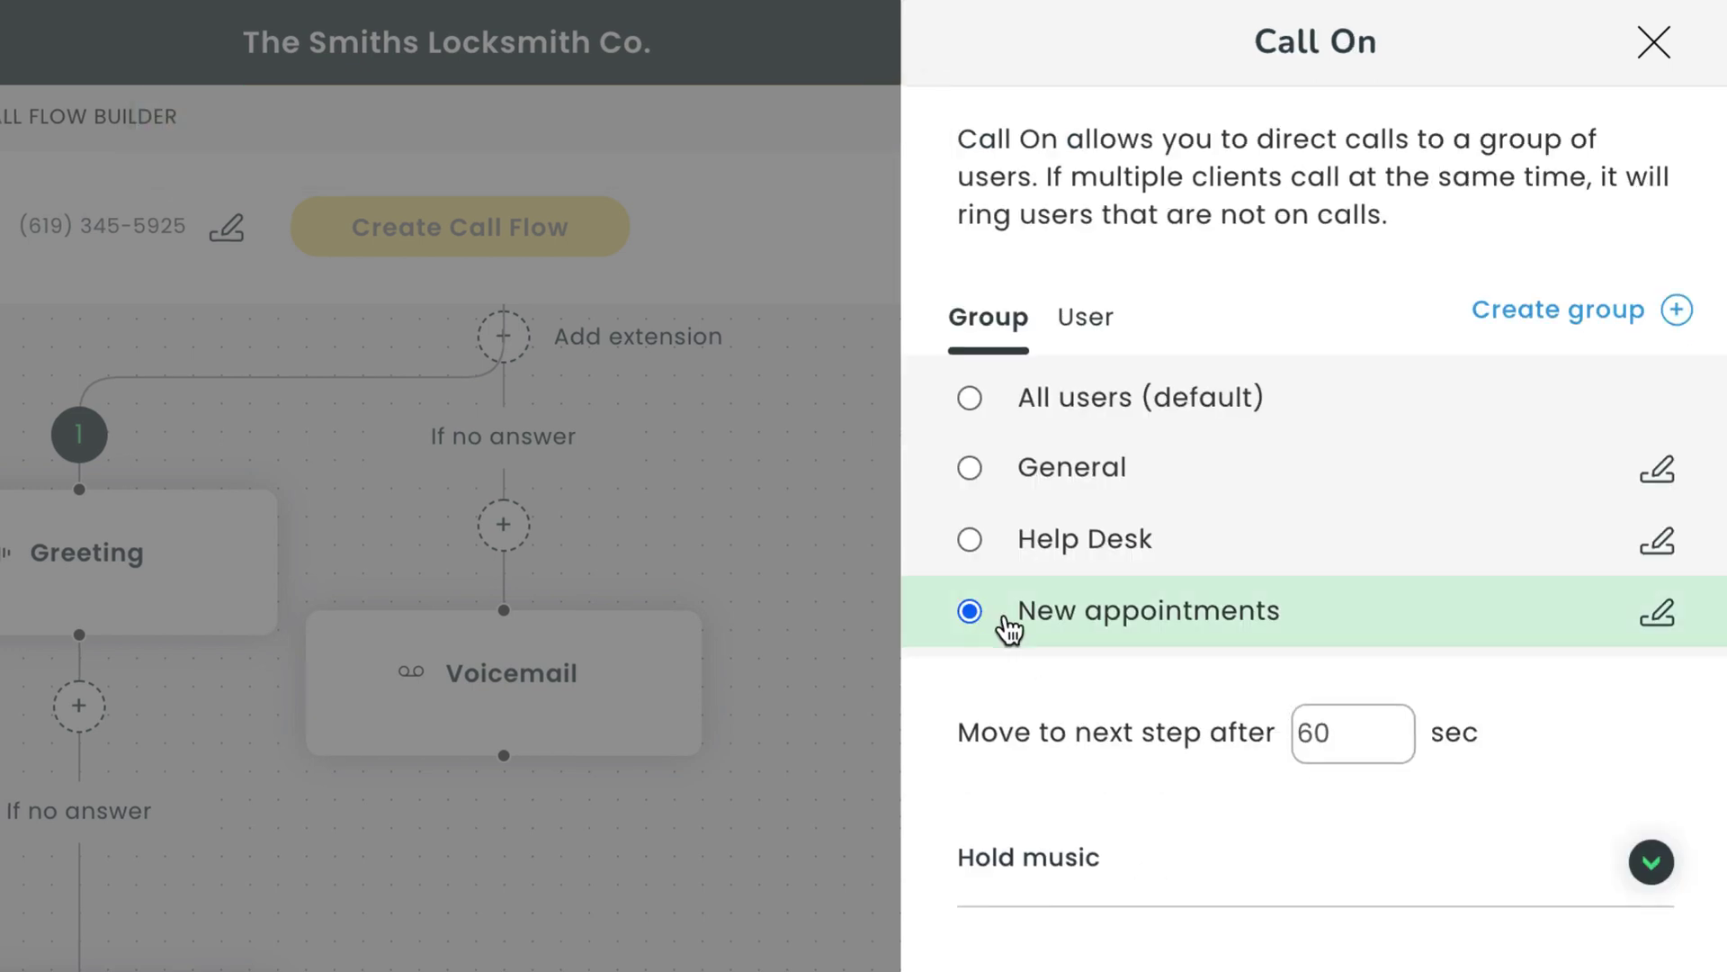
double_click(1344, 744)
text(300)
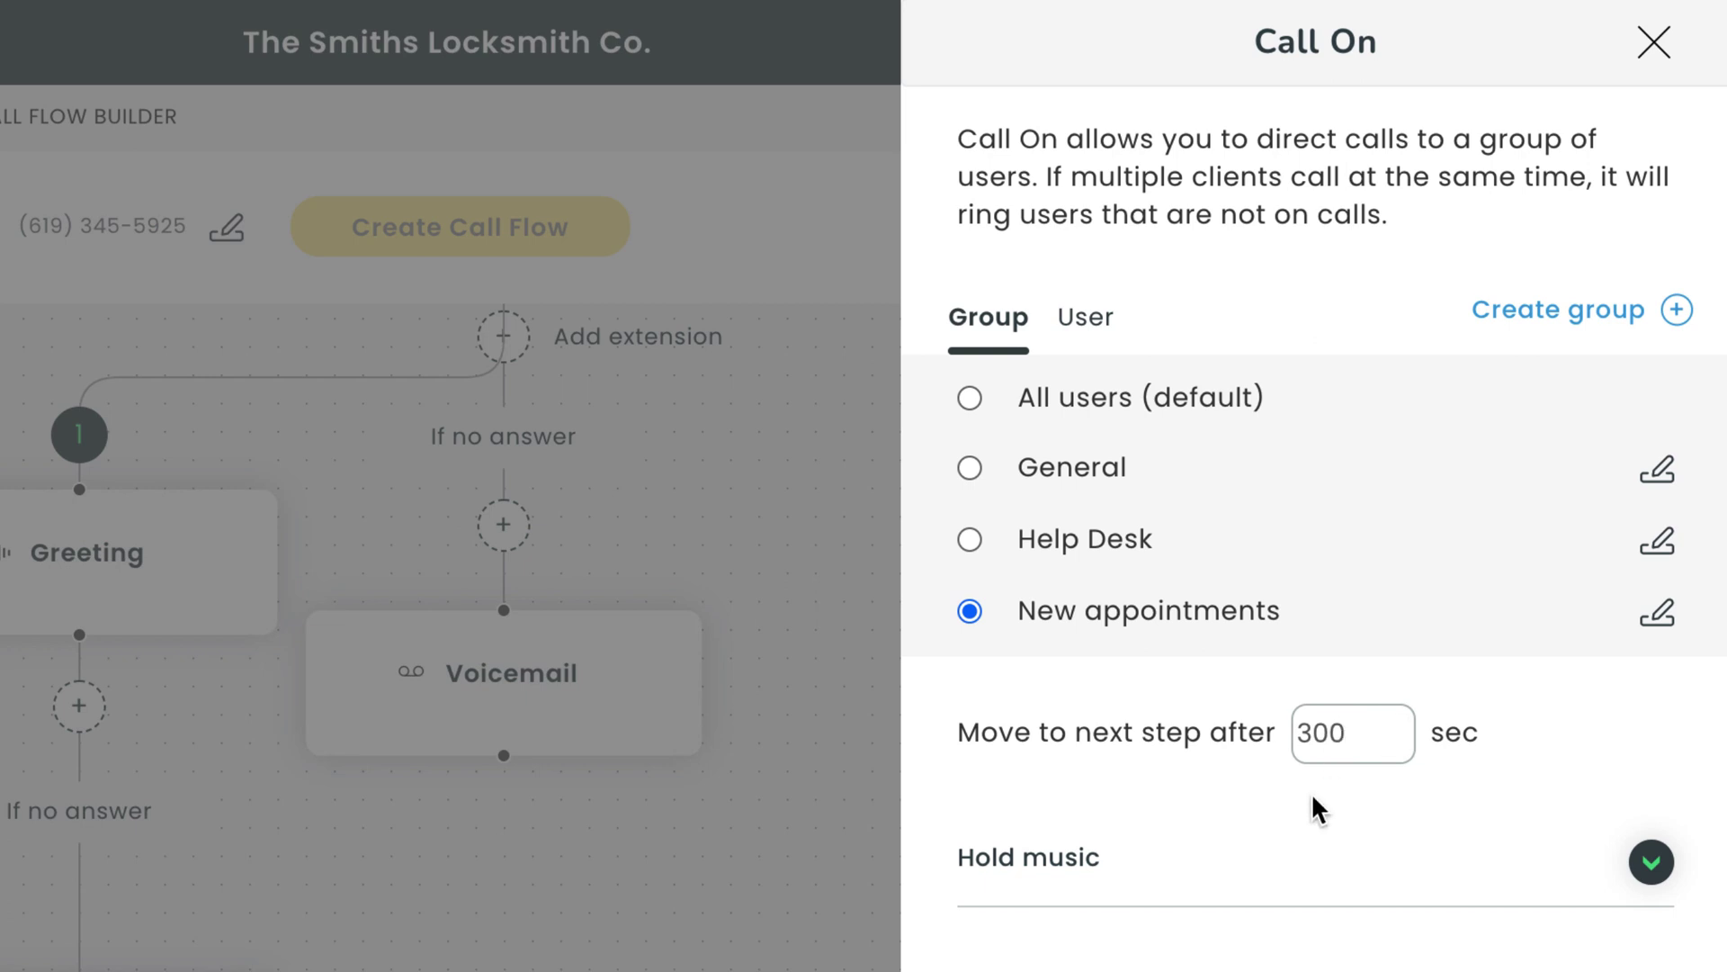
click(1305, 877)
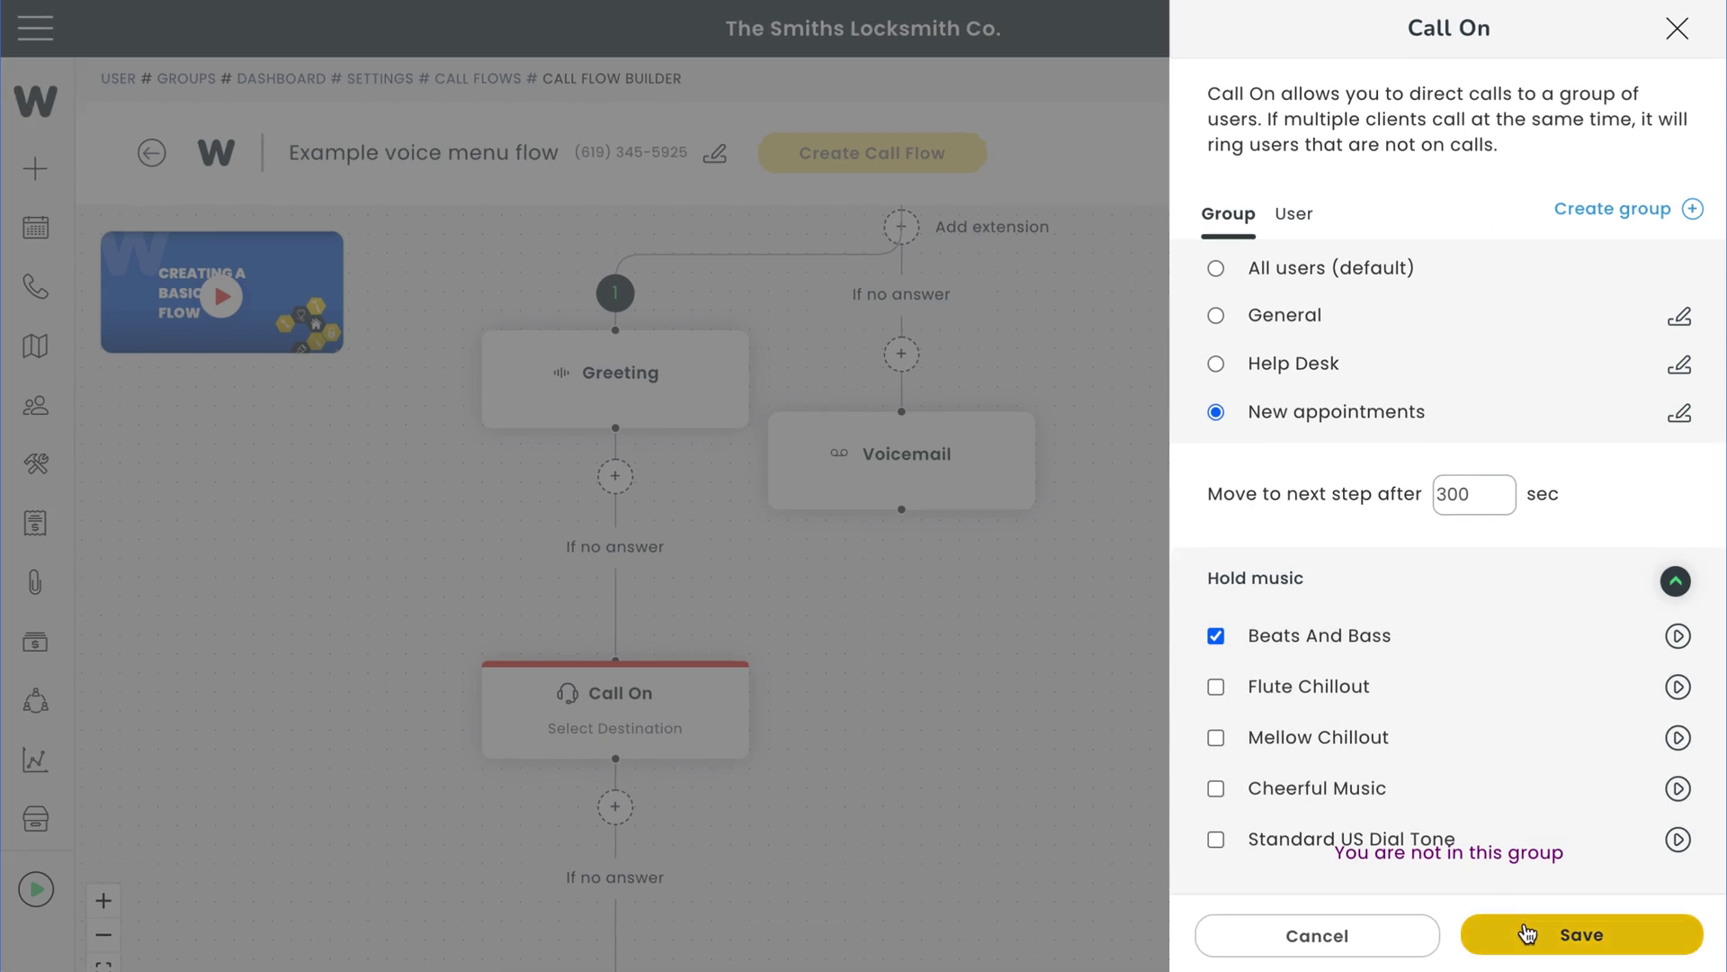
click(1527, 932)
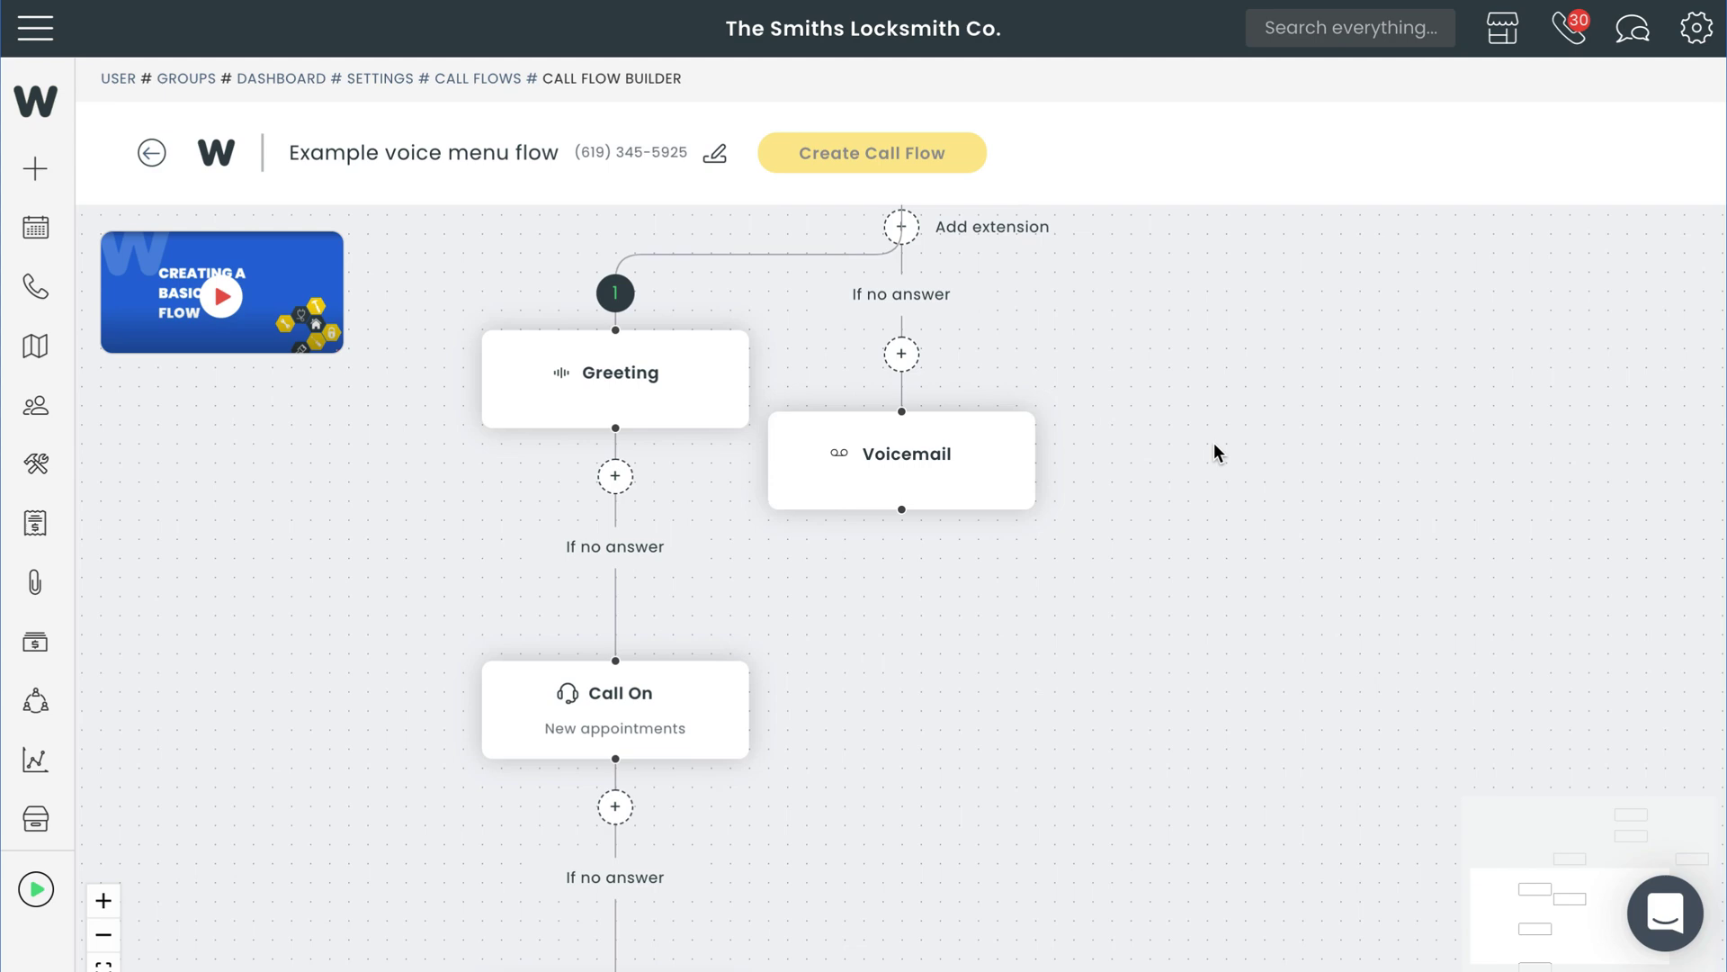
Step: Add extension 2 as a Forward step targeting a single user
drag(1215, 450, 1296, 679)
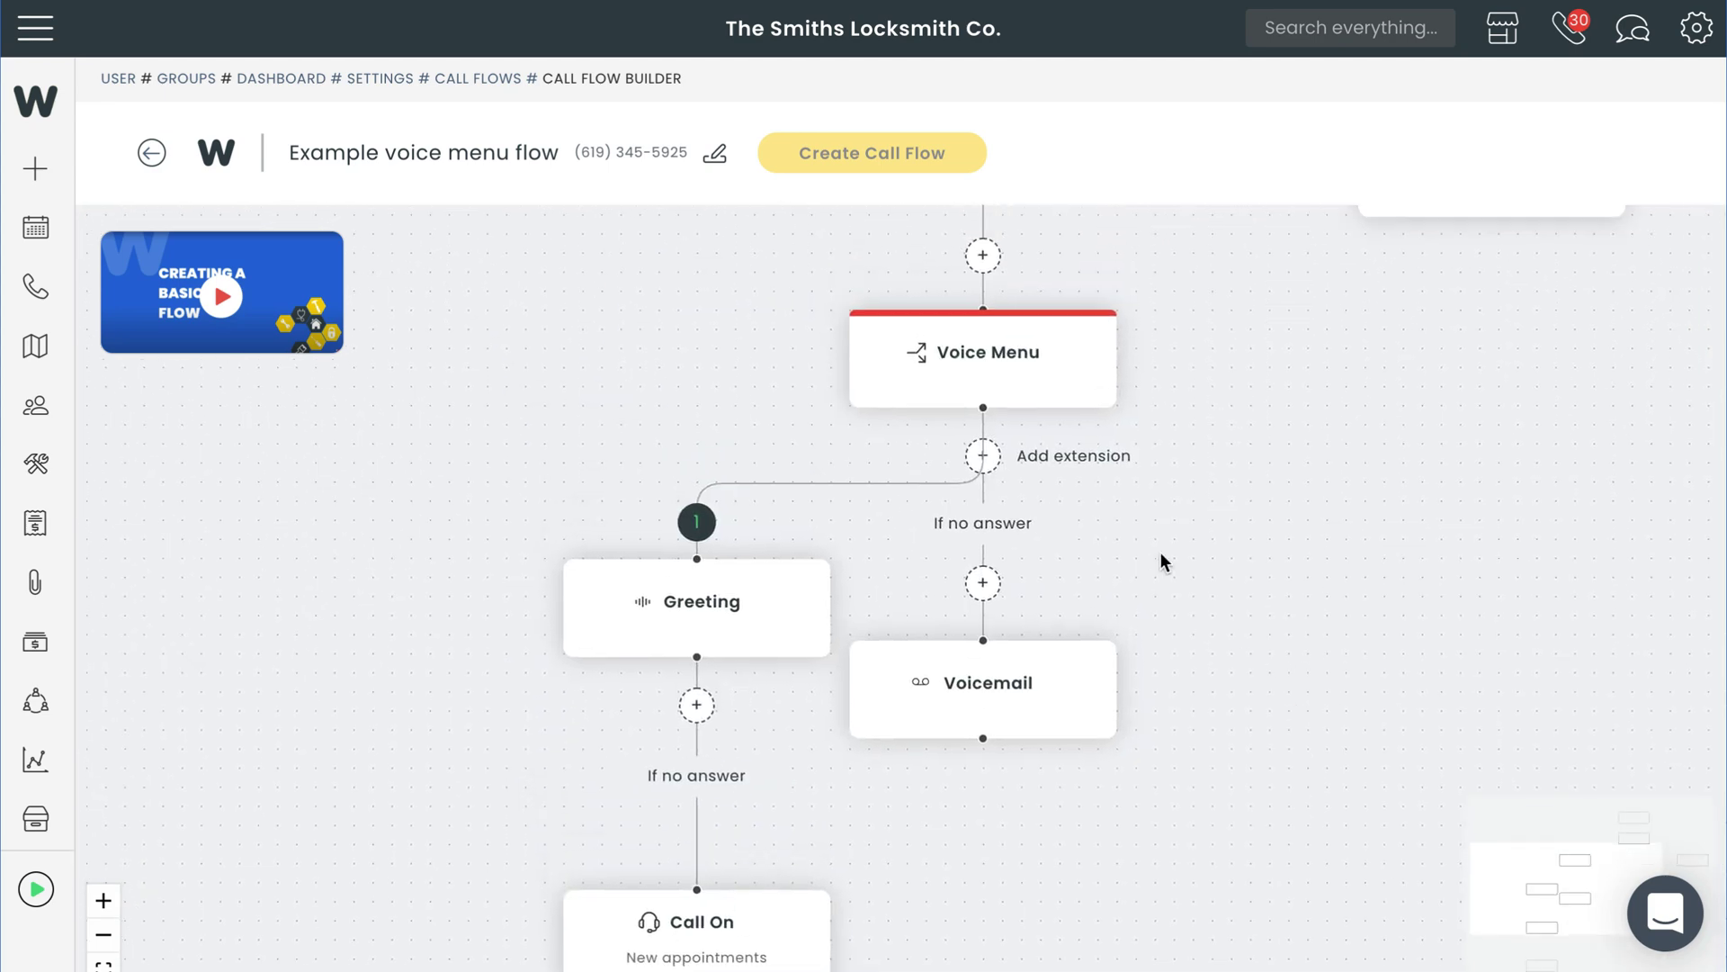
click(983, 457)
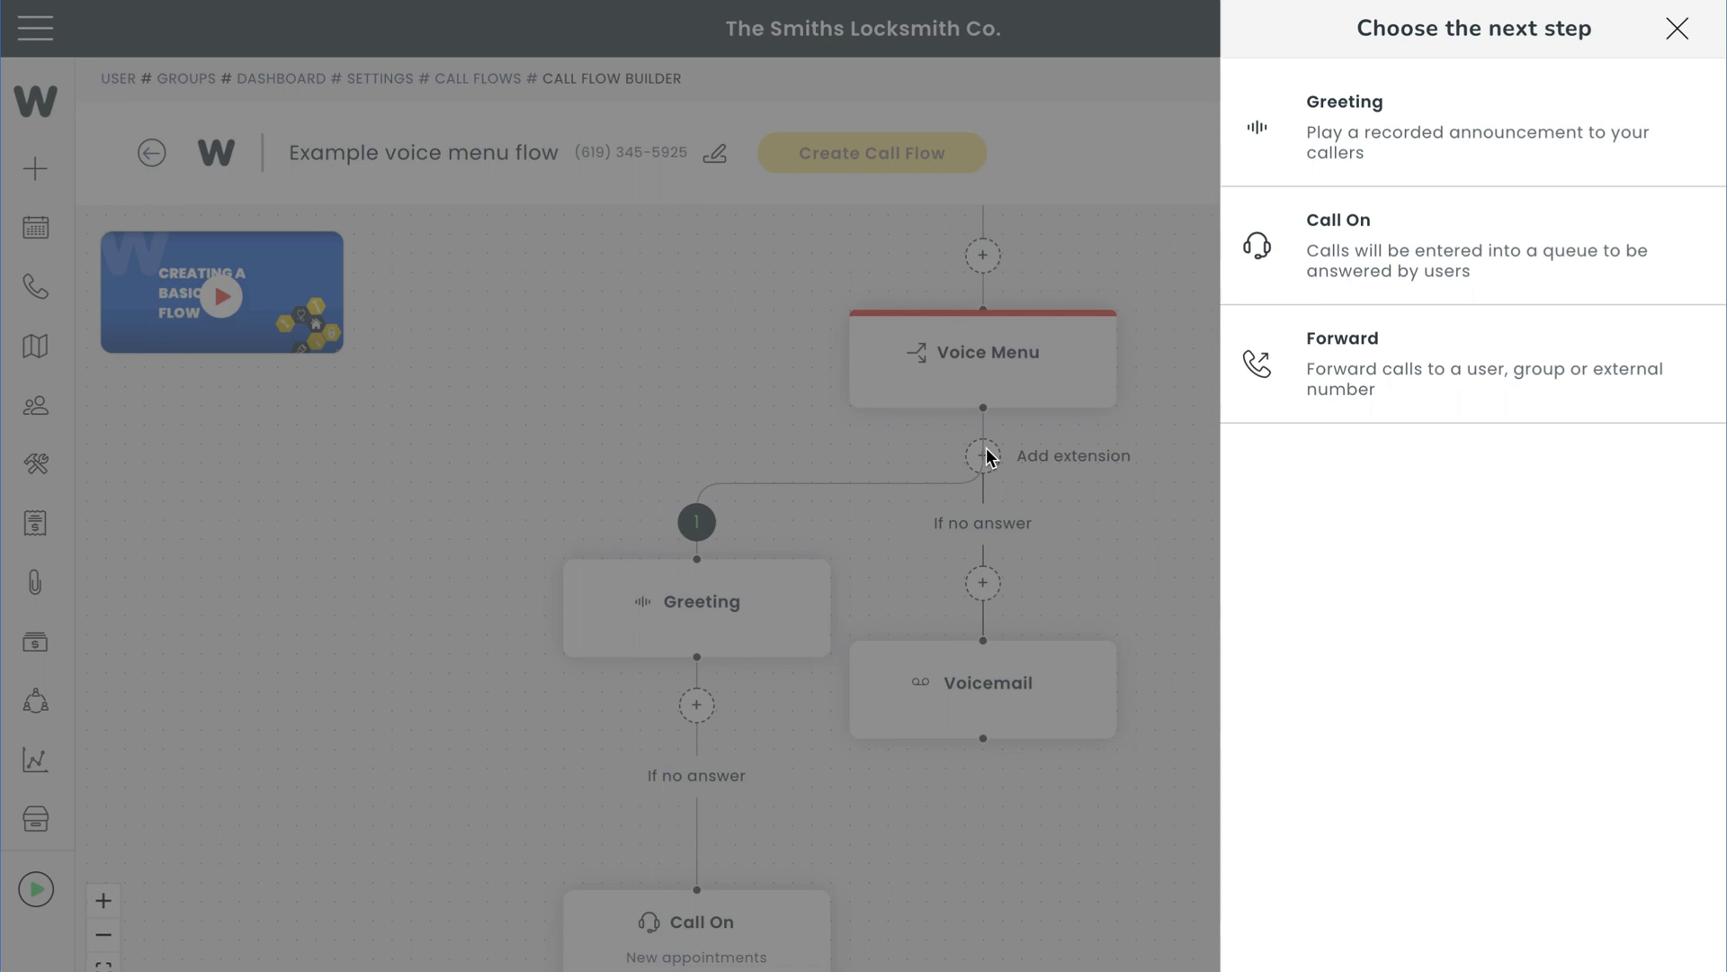
click(1346, 384)
click(757, 636)
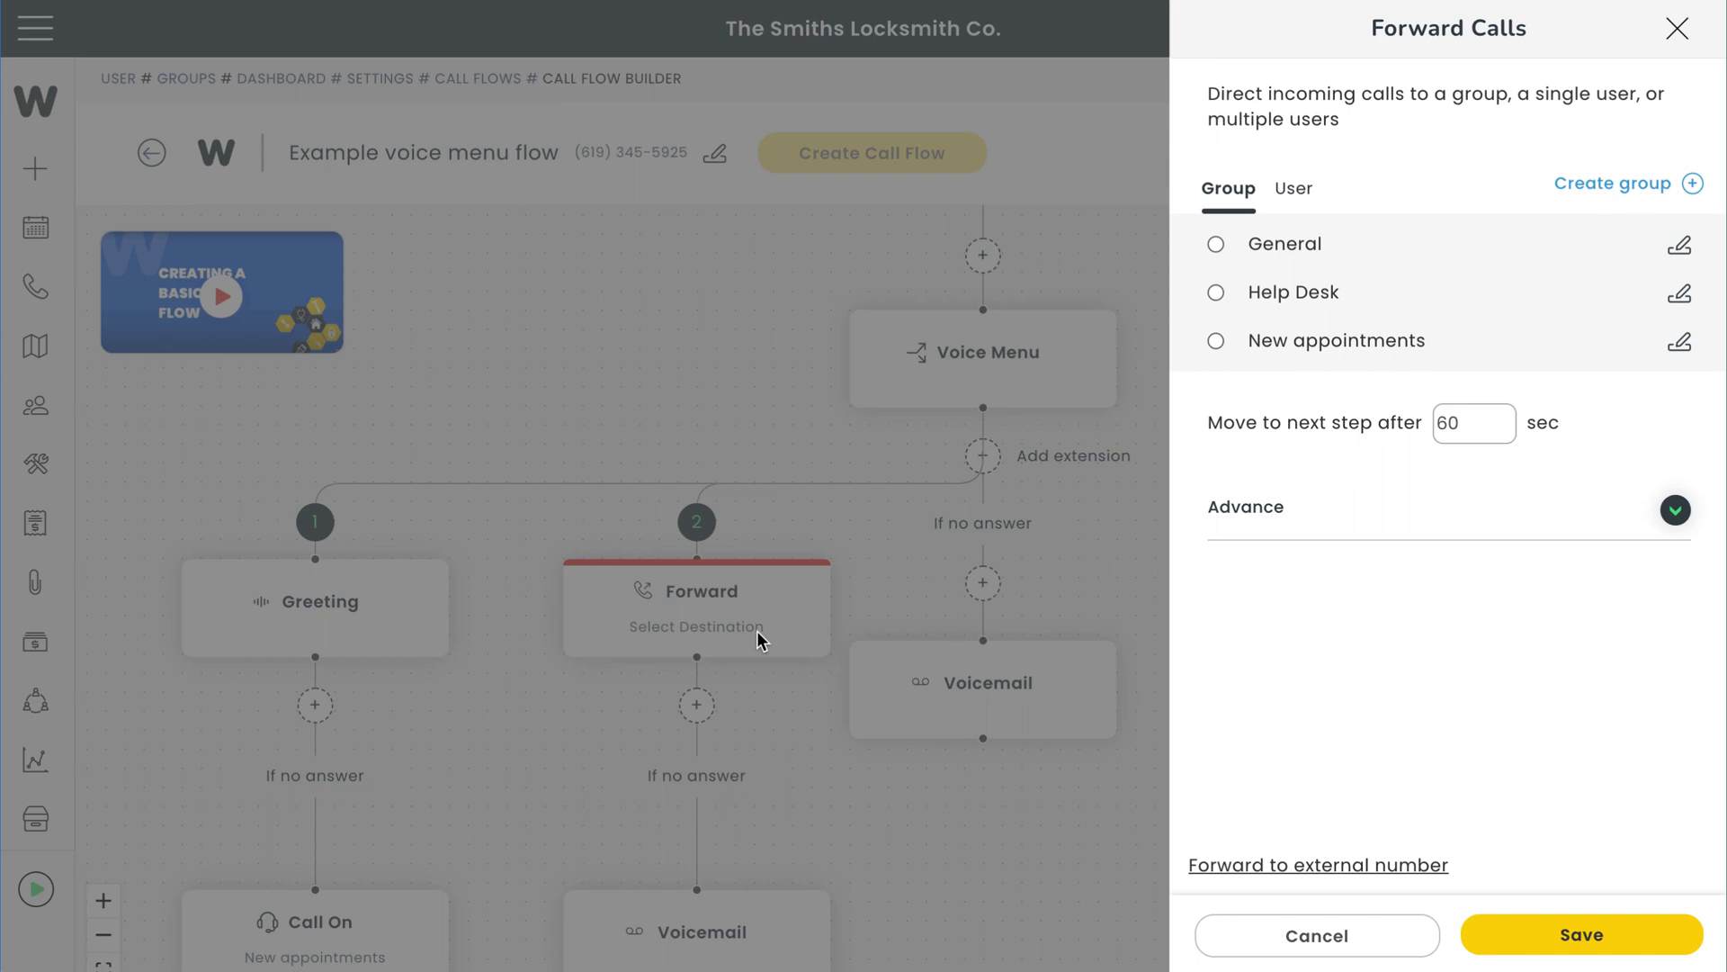
click(1295, 191)
click(1216, 242)
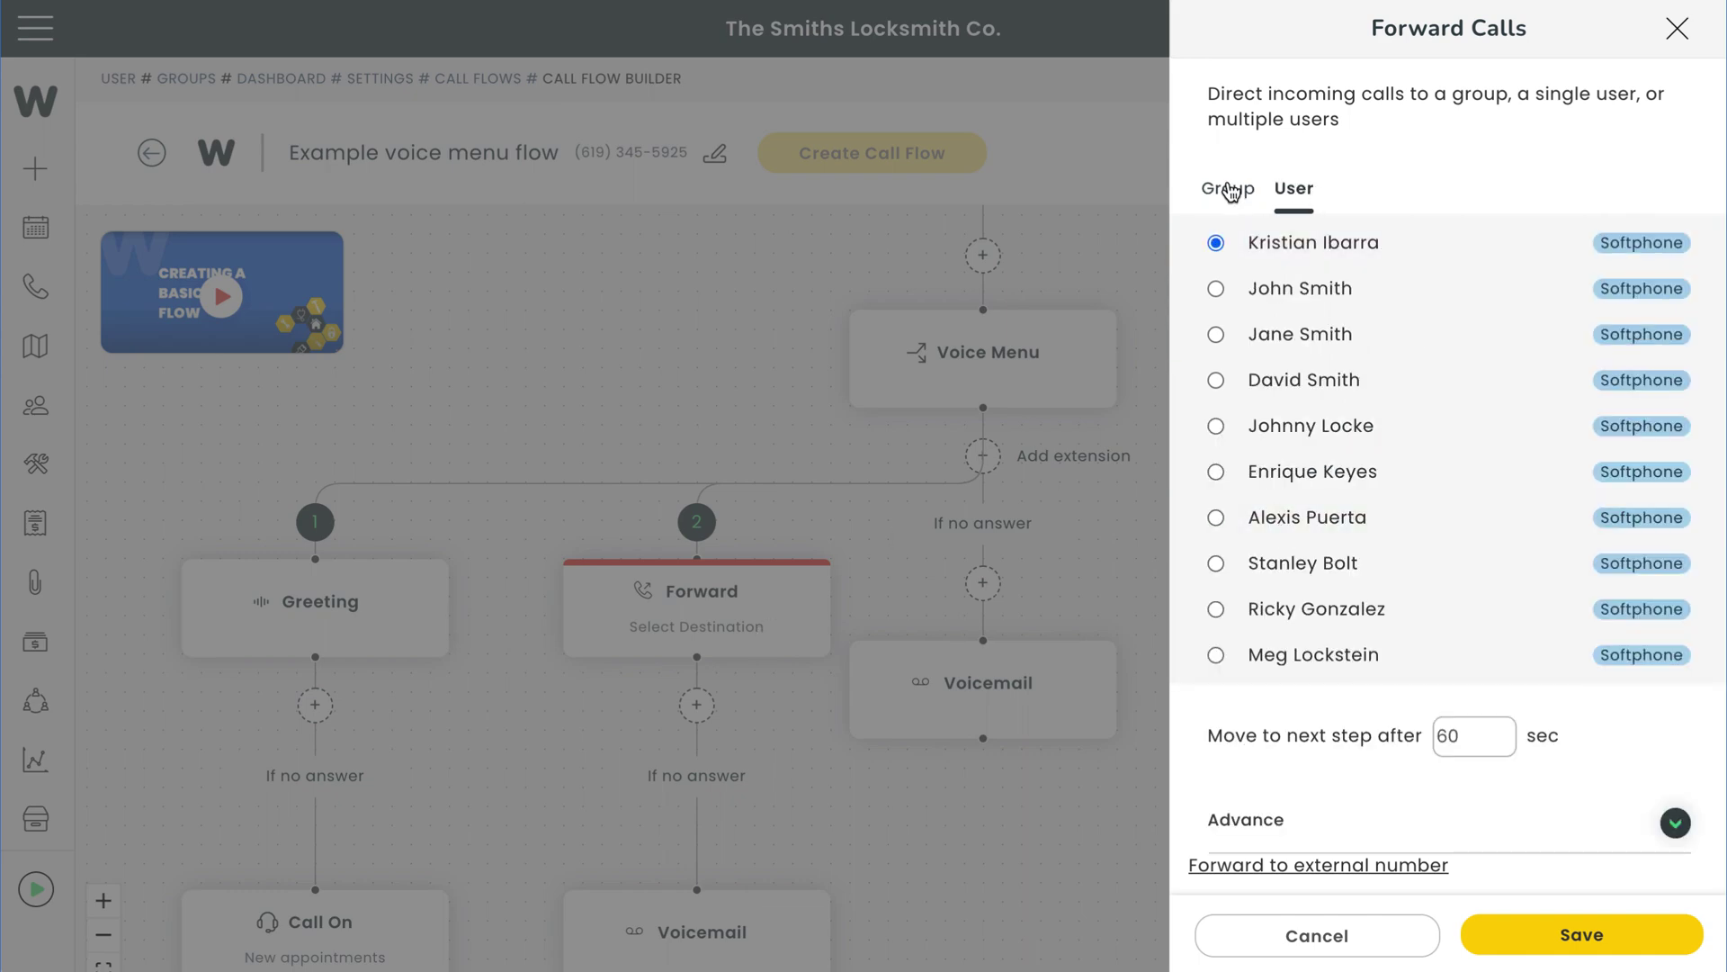
Step: Use the company number as caller ID and enable whisper message 'This is a billing call'
click(1323, 815)
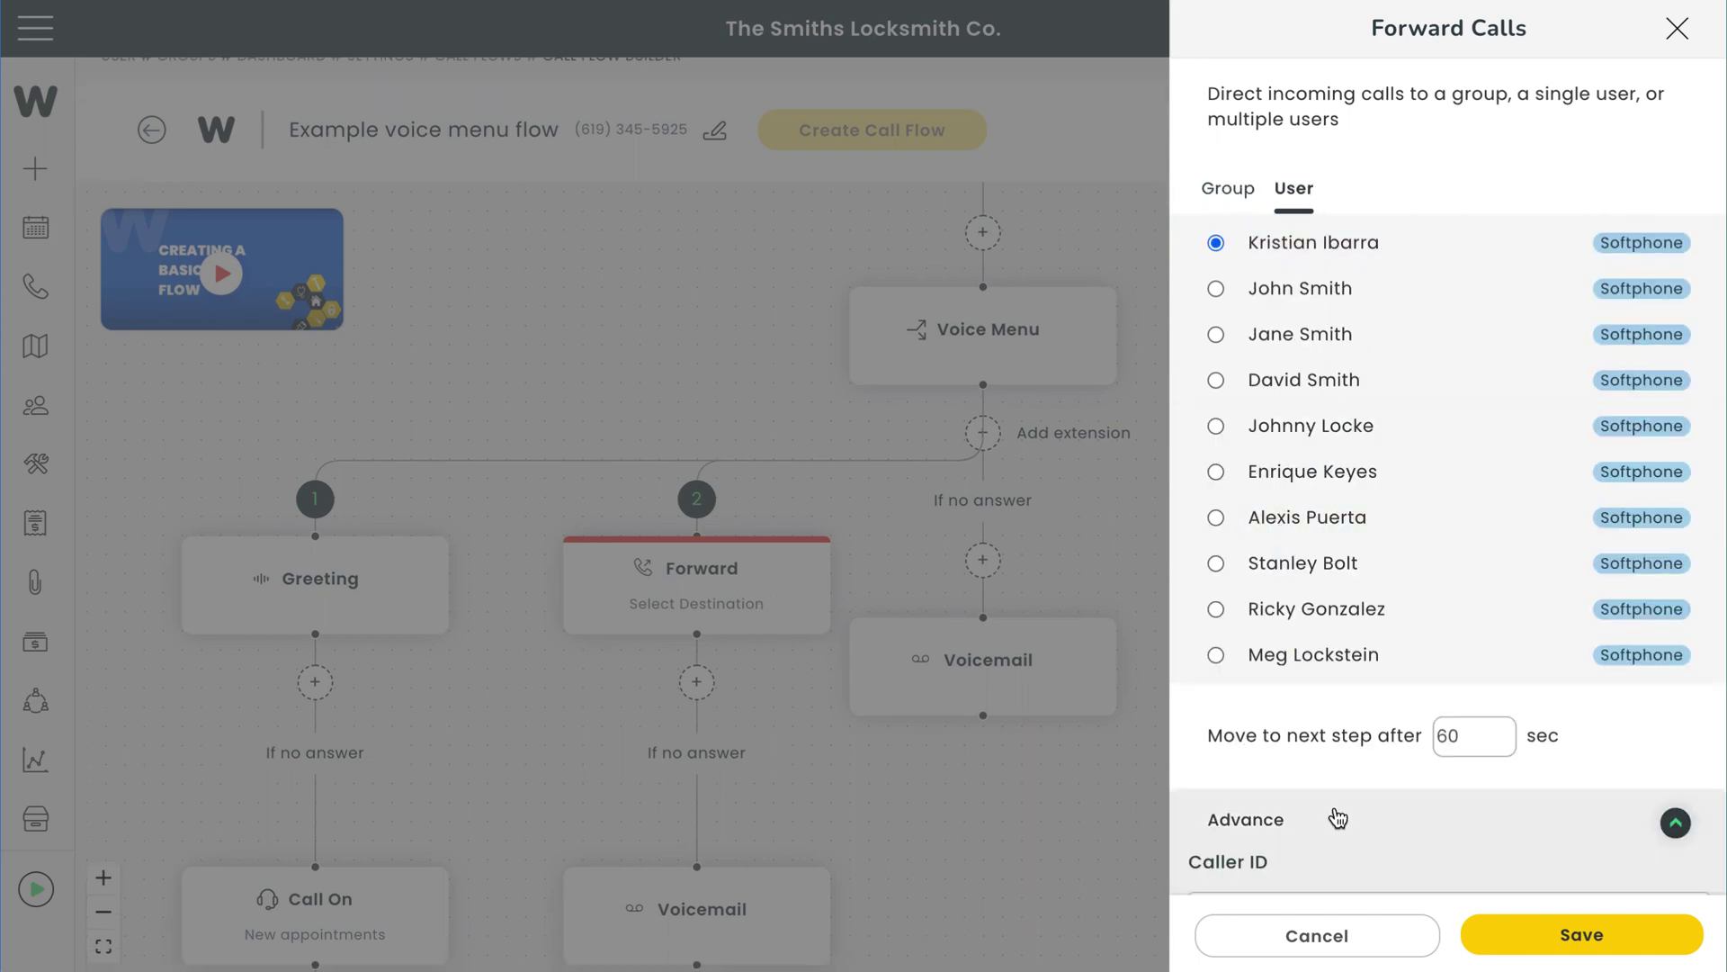
scroll(1335, 818, down, 3)
scroll(1309, 795, down, 1)
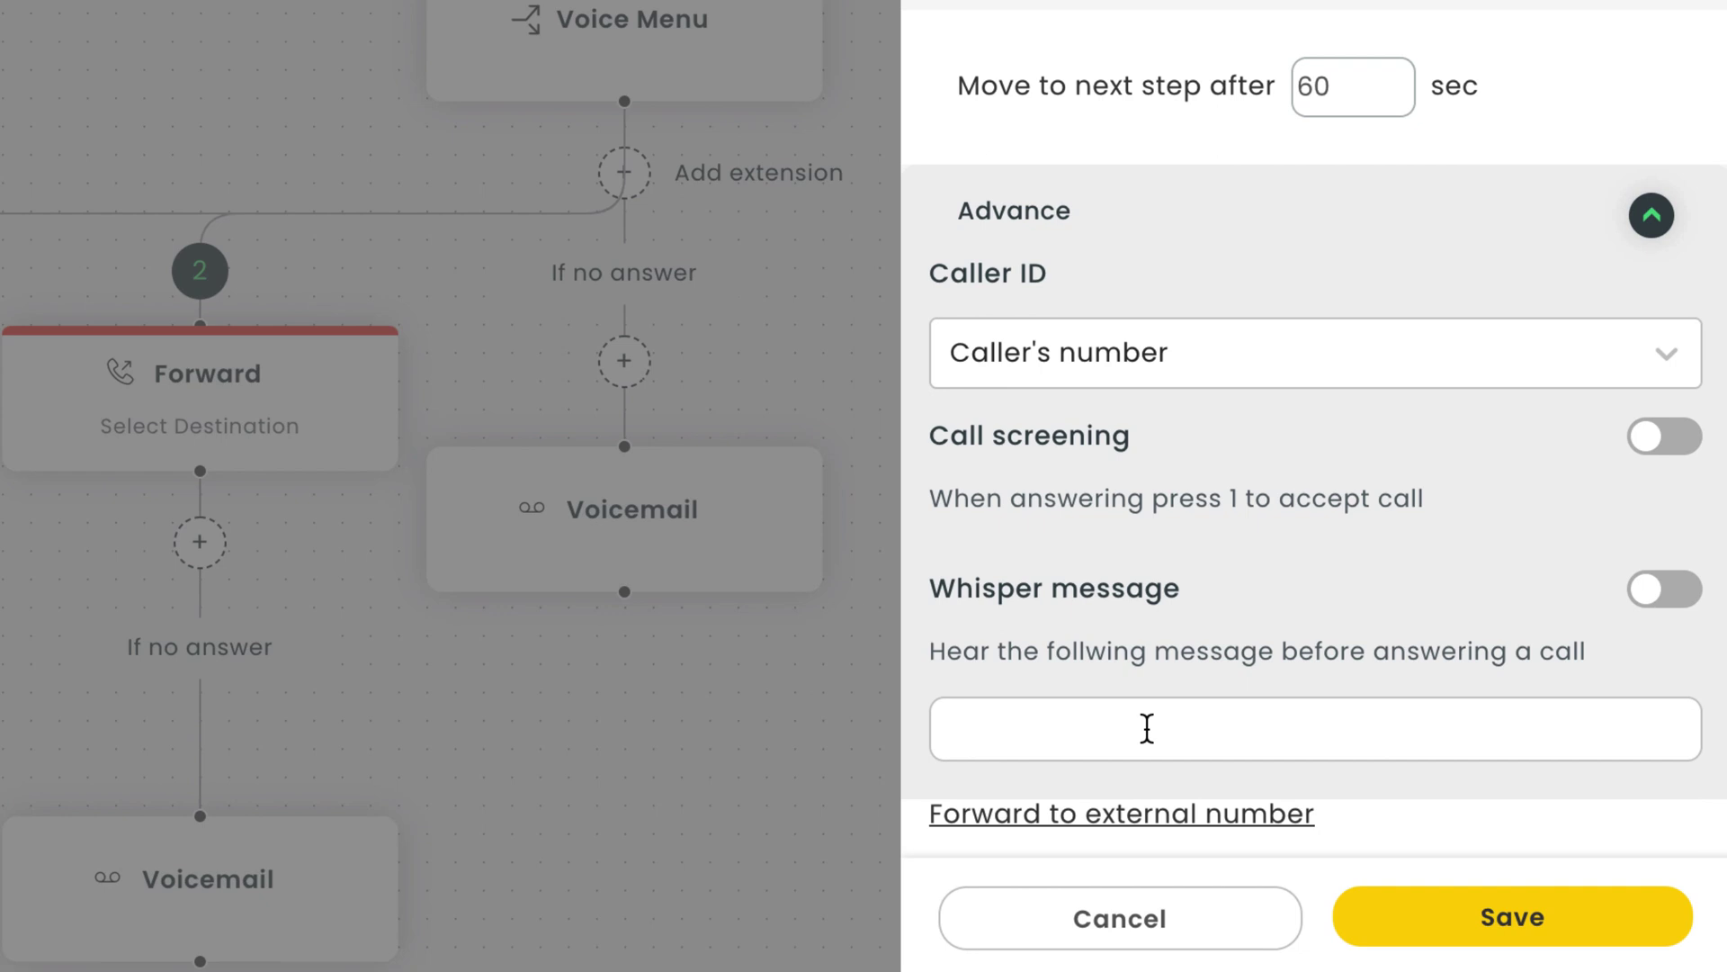
click(1285, 382)
click(1258, 489)
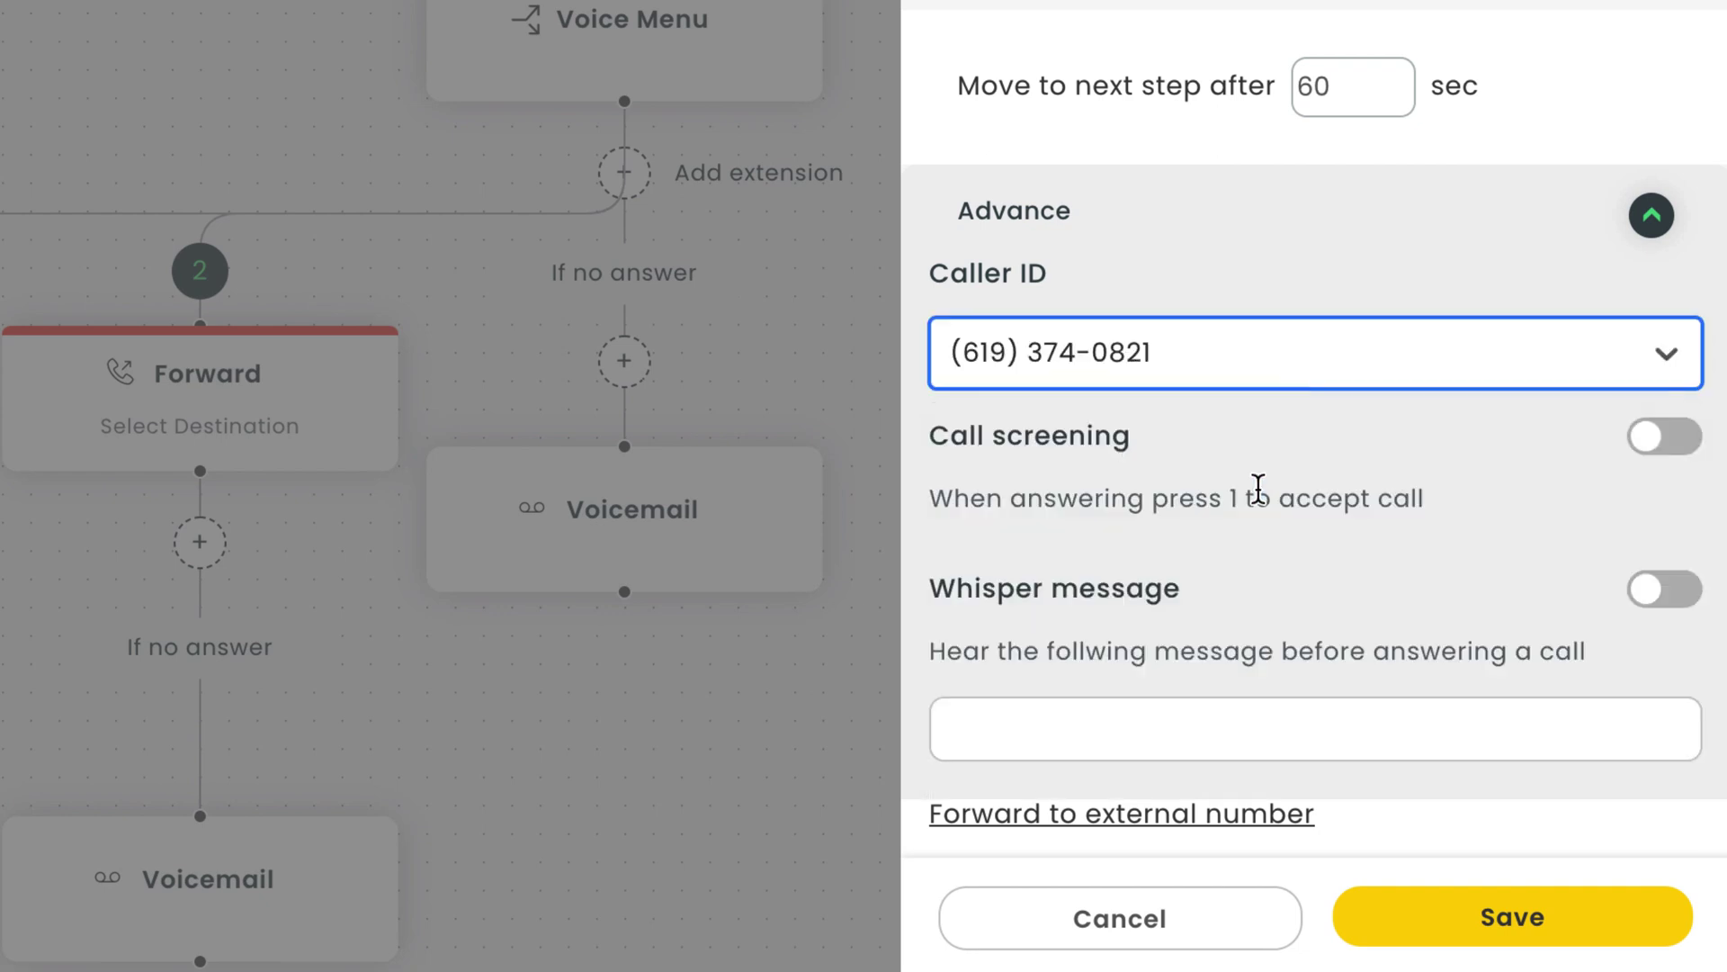
click(1660, 604)
click(1546, 708)
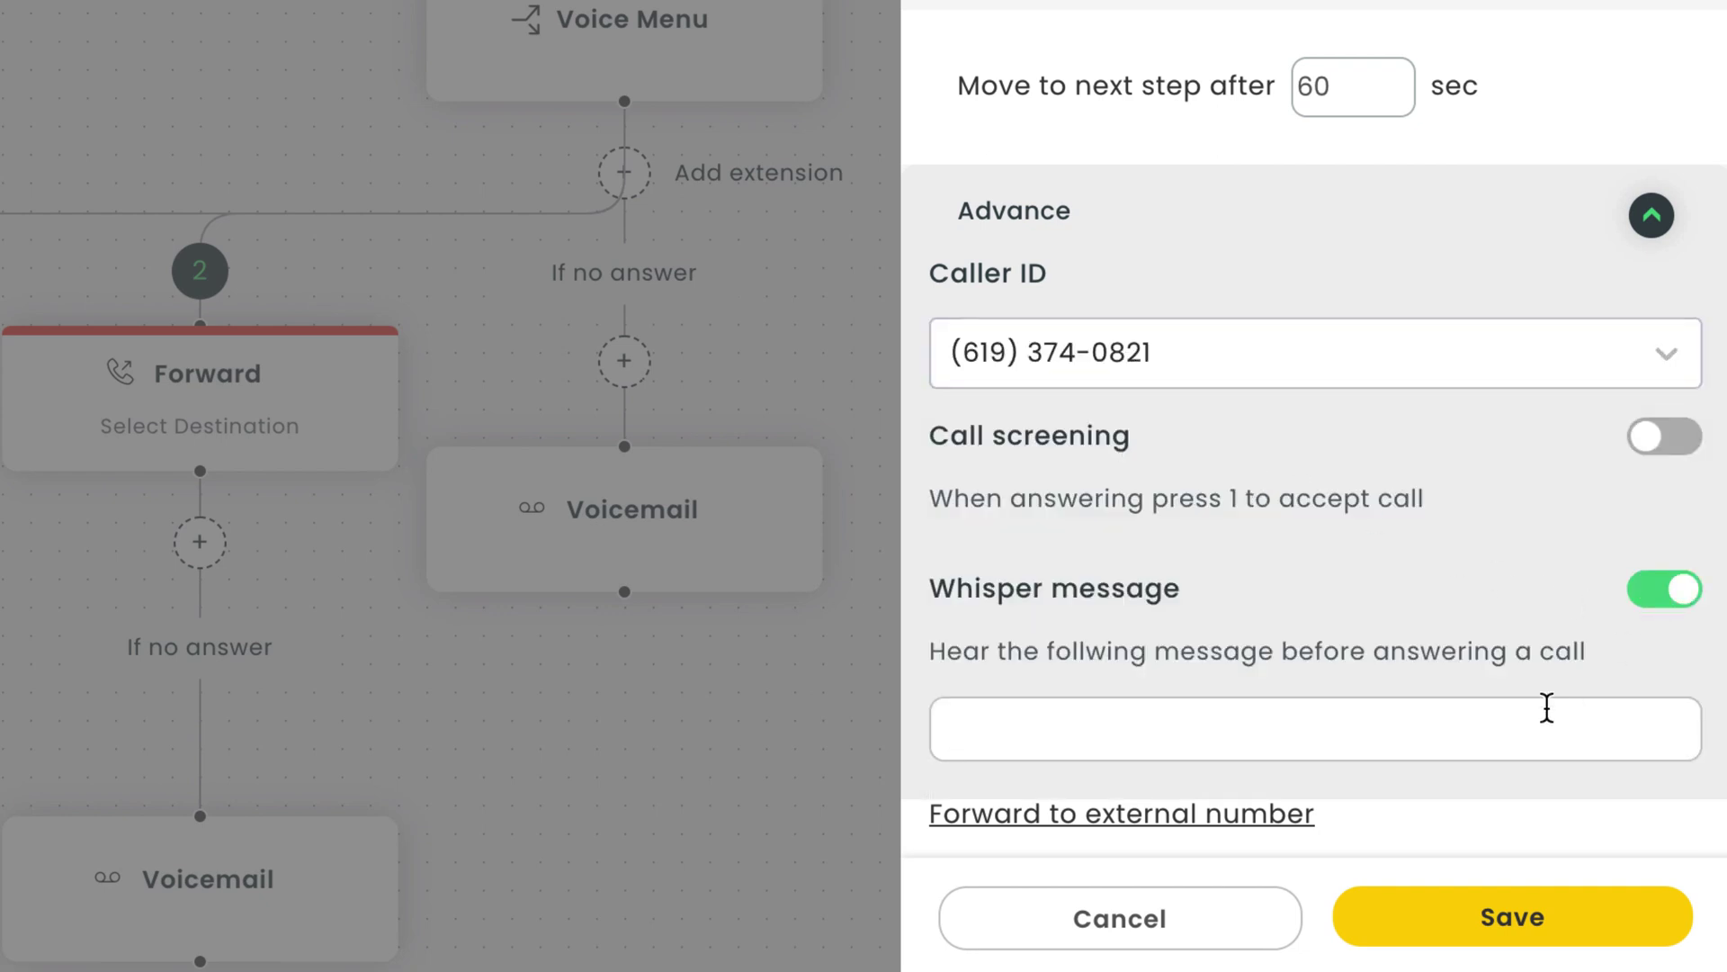
text(This is a billin)
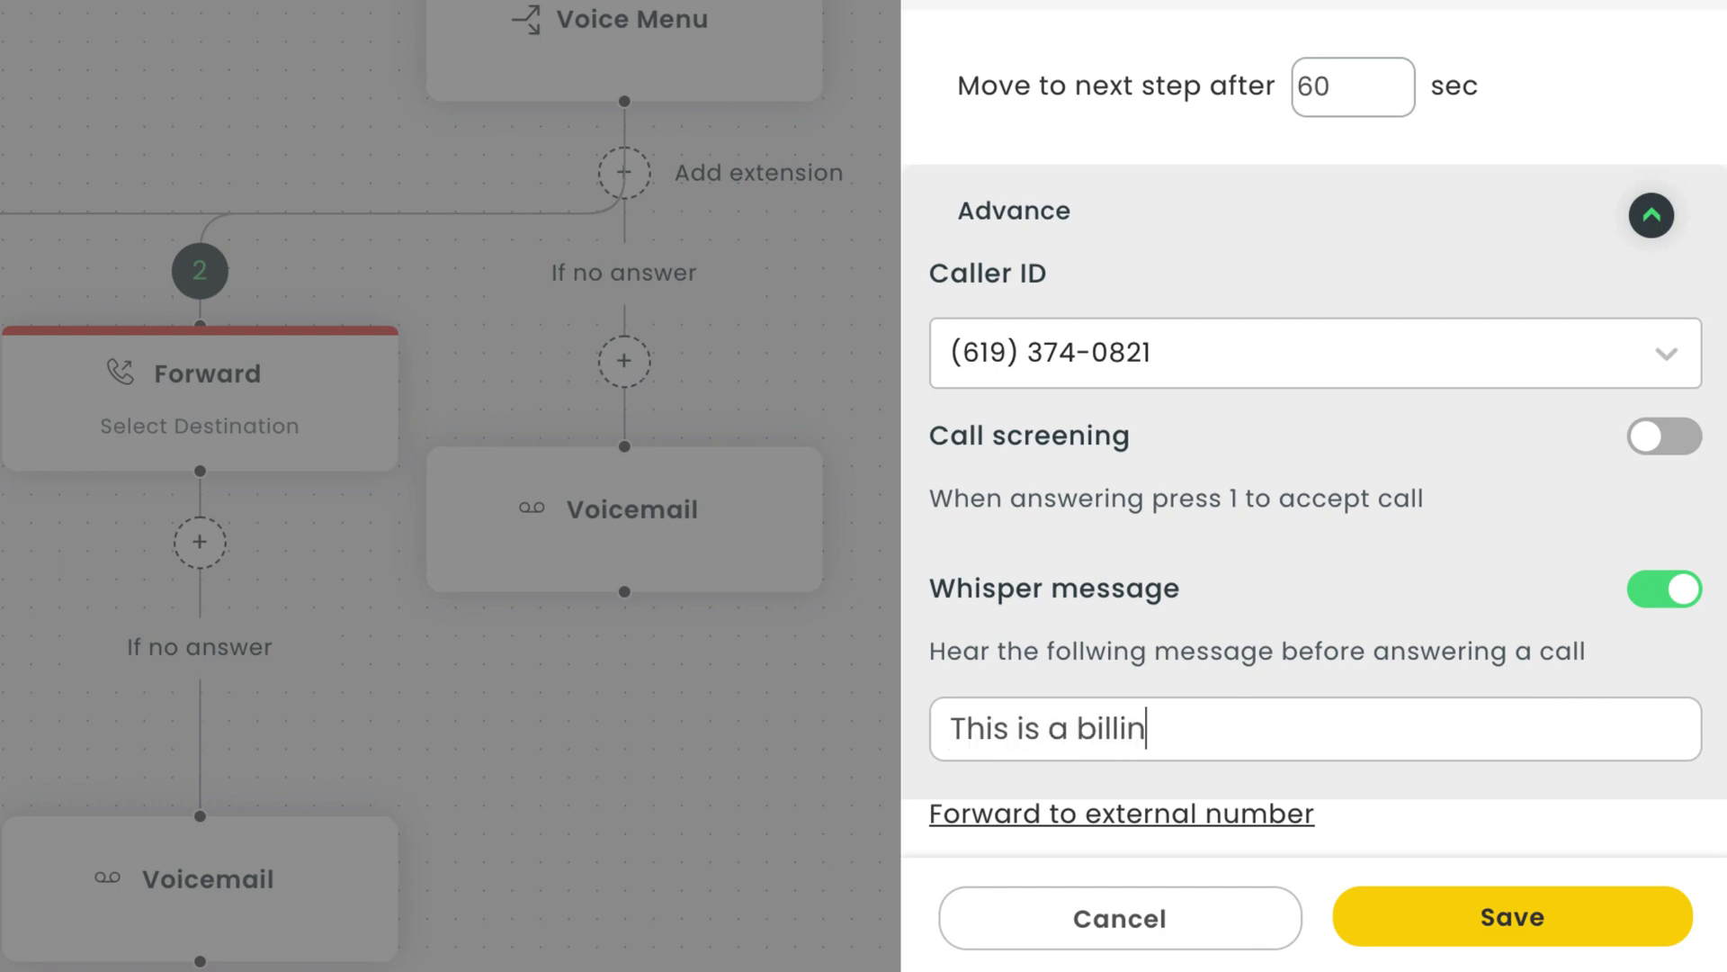
text(g call)
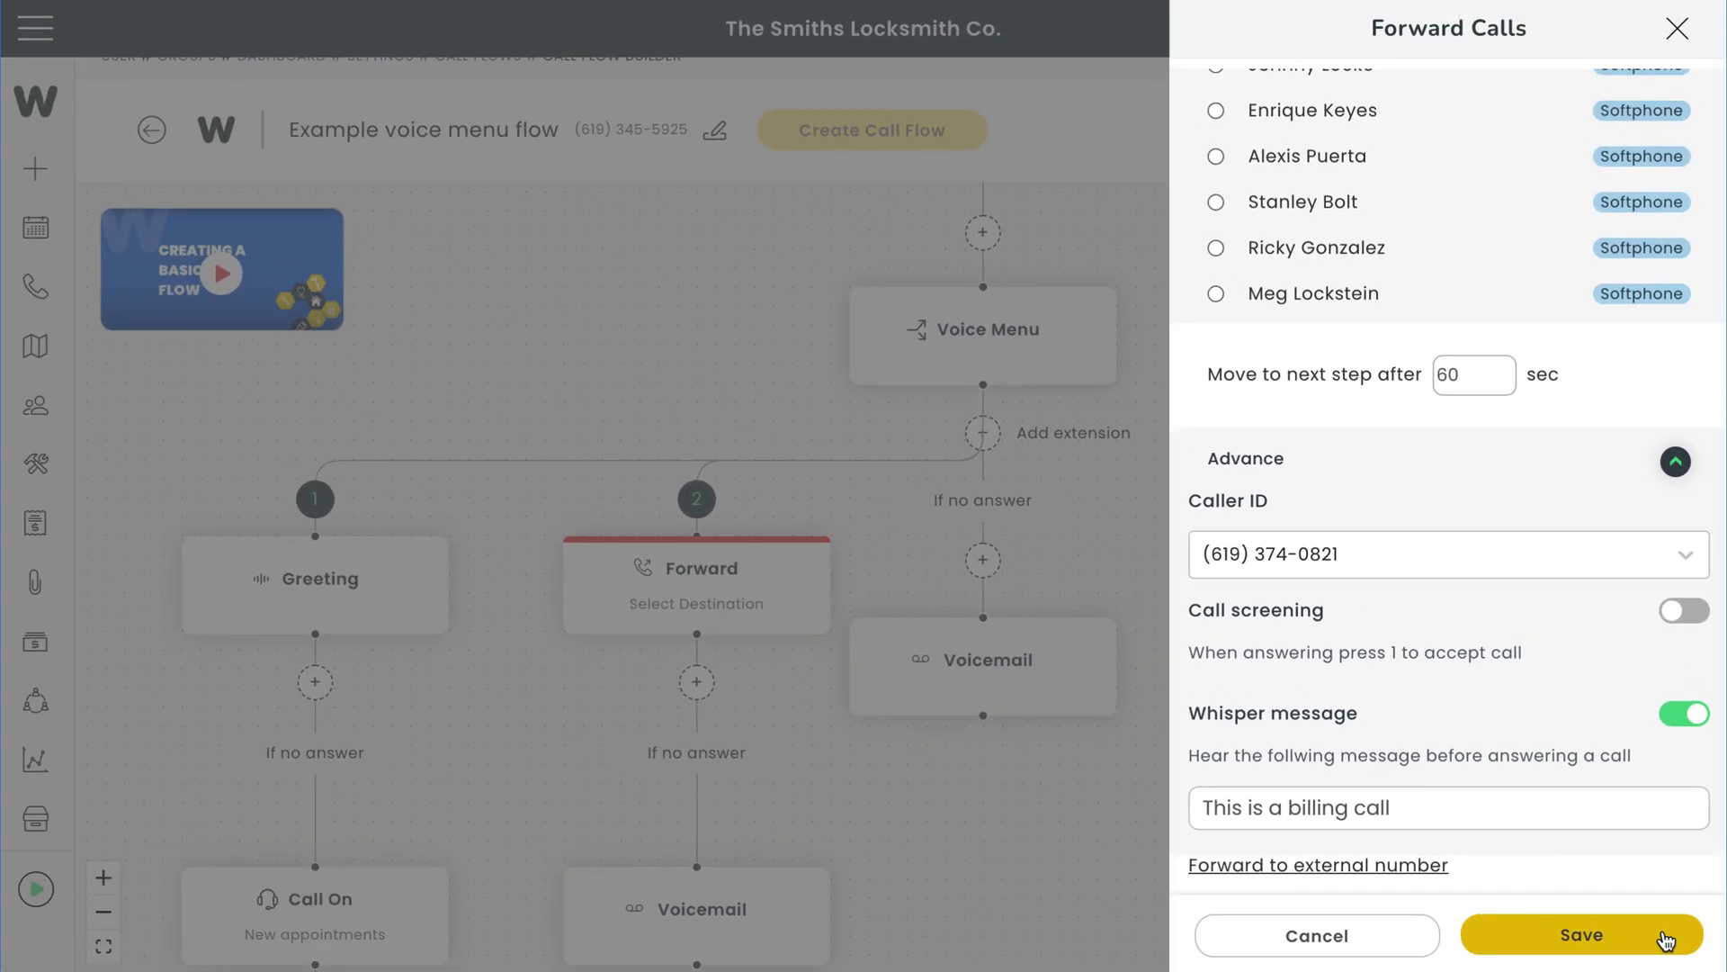
Step: Save extension 2's forward, then add extension 3 forwarding to the General group
click(1620, 922)
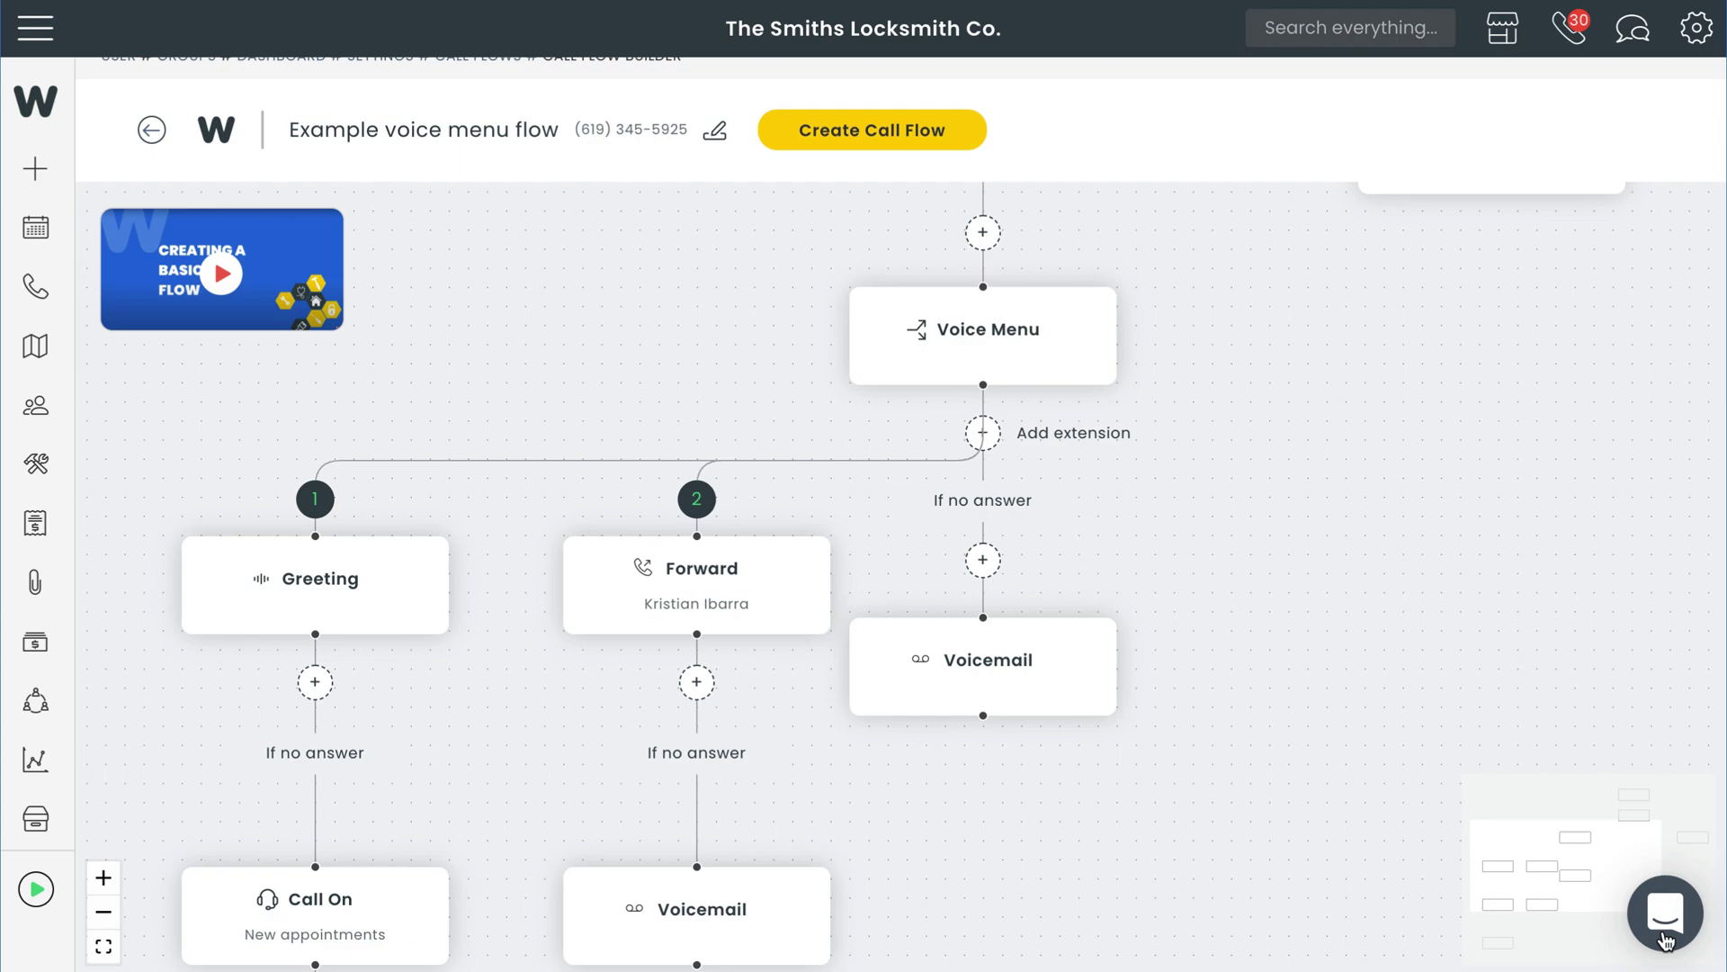
click(982, 432)
click(1278, 364)
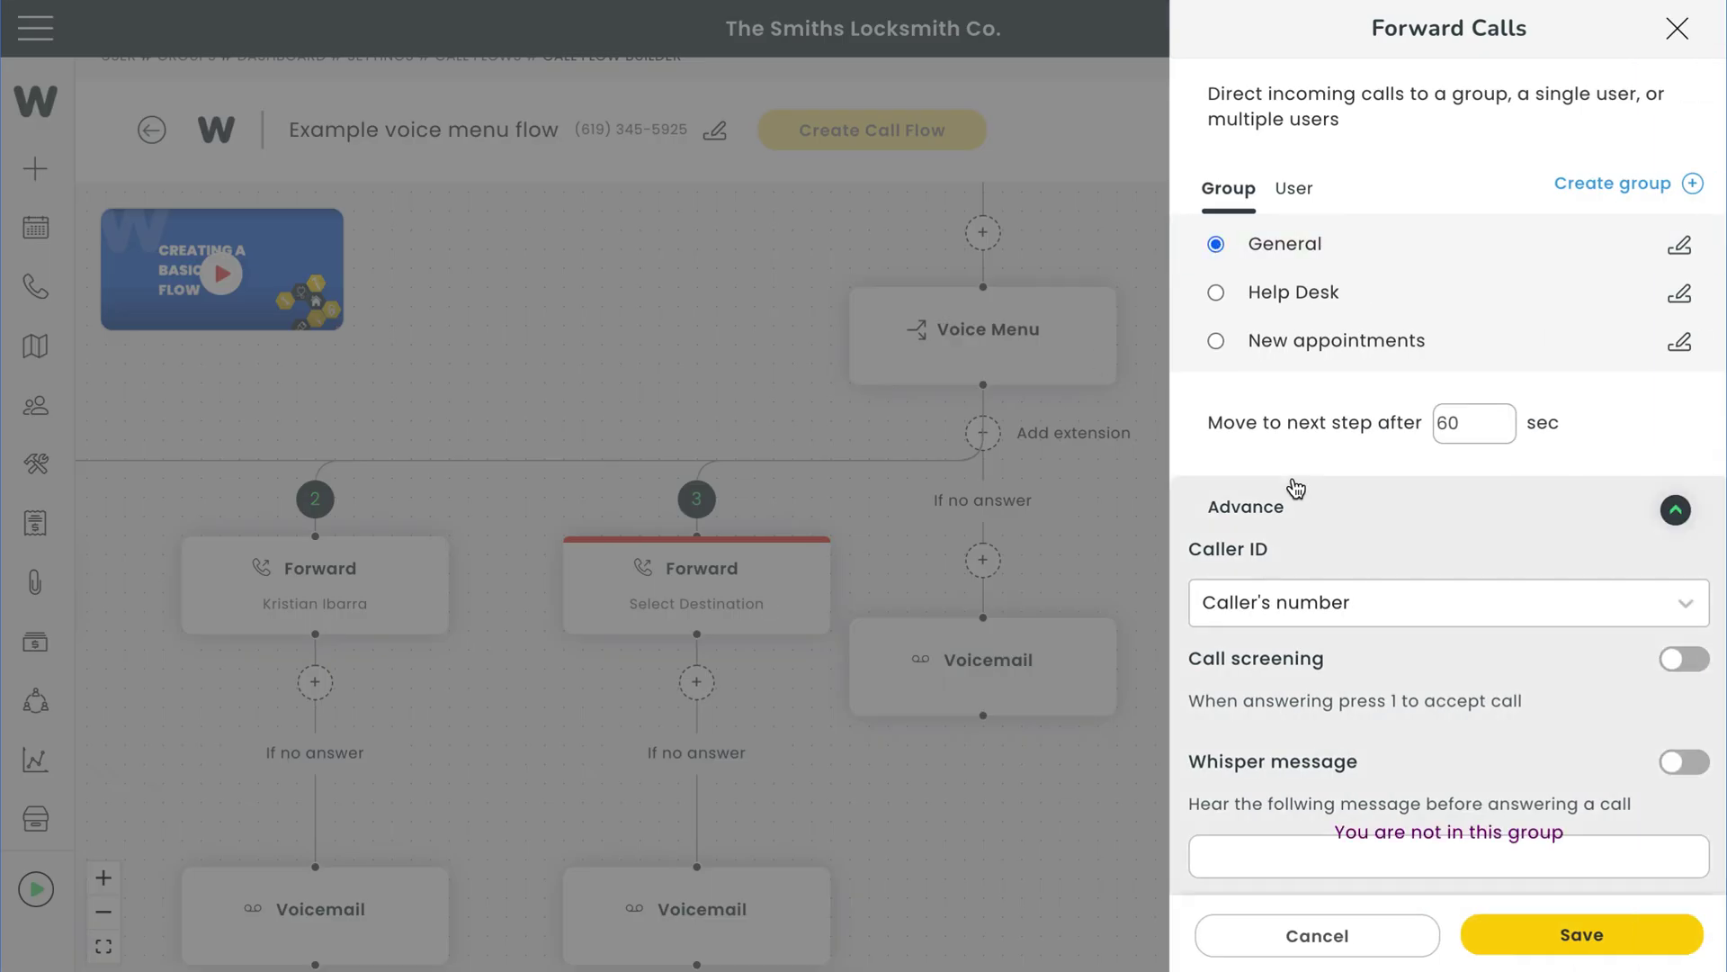
click(1197, 500)
click(1527, 932)
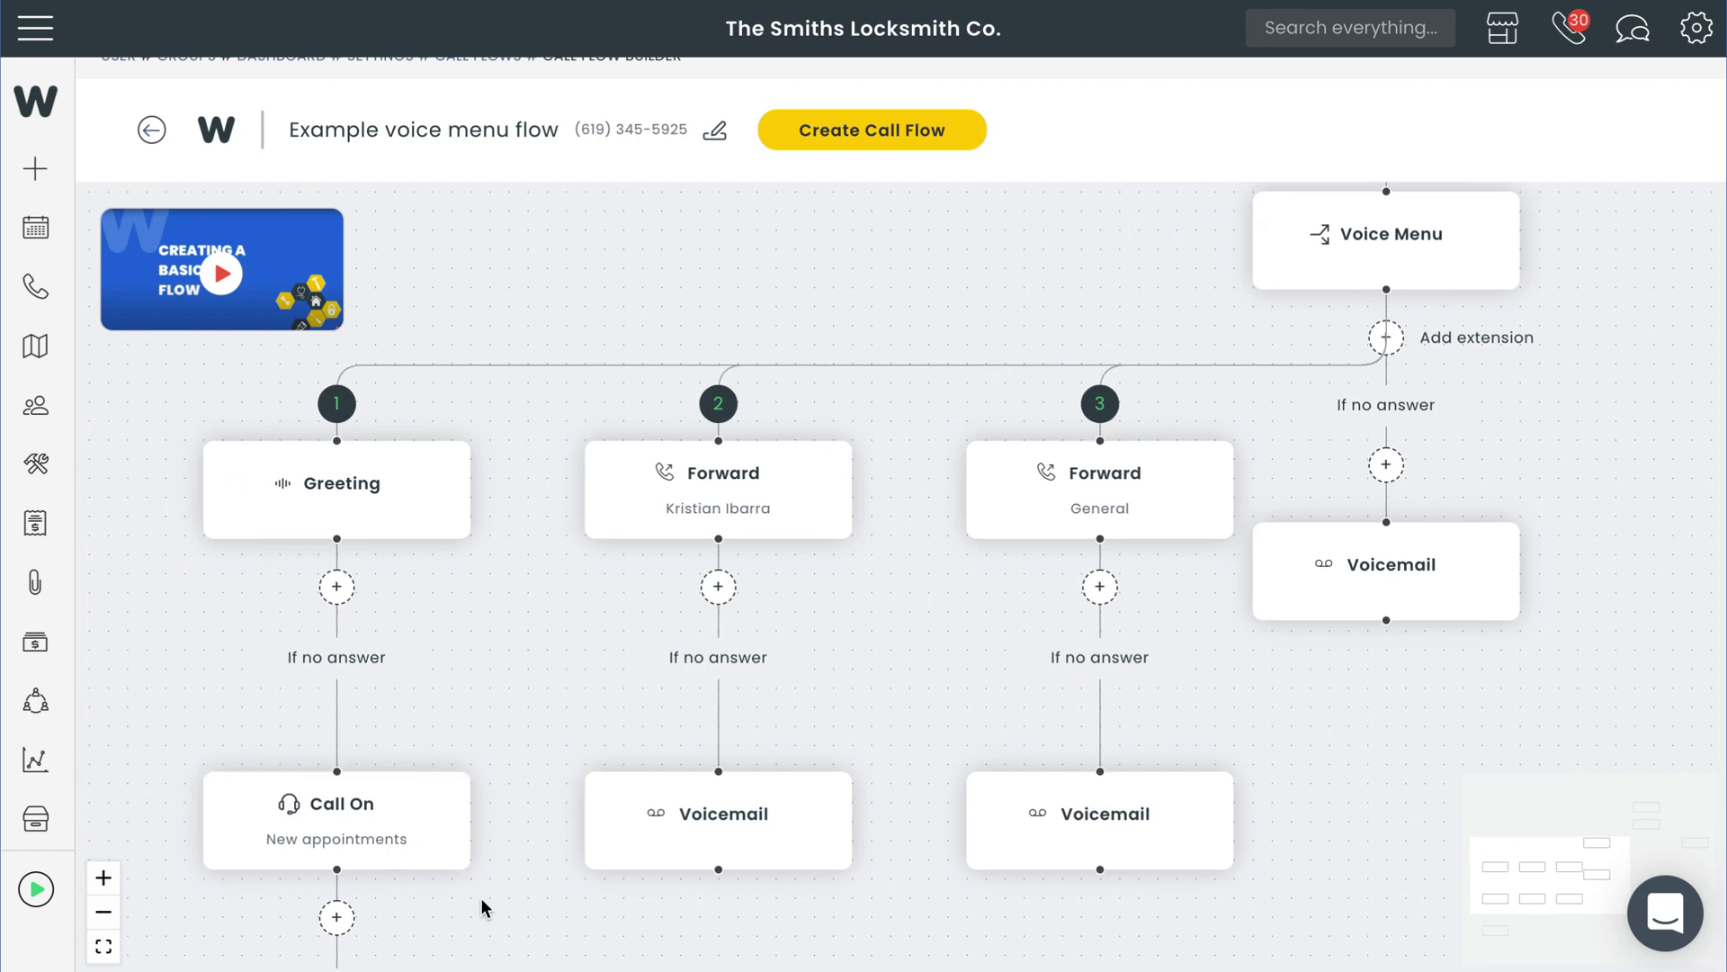
scroll(480, 898, down, 2)
scroll(492, 737, down, 3)
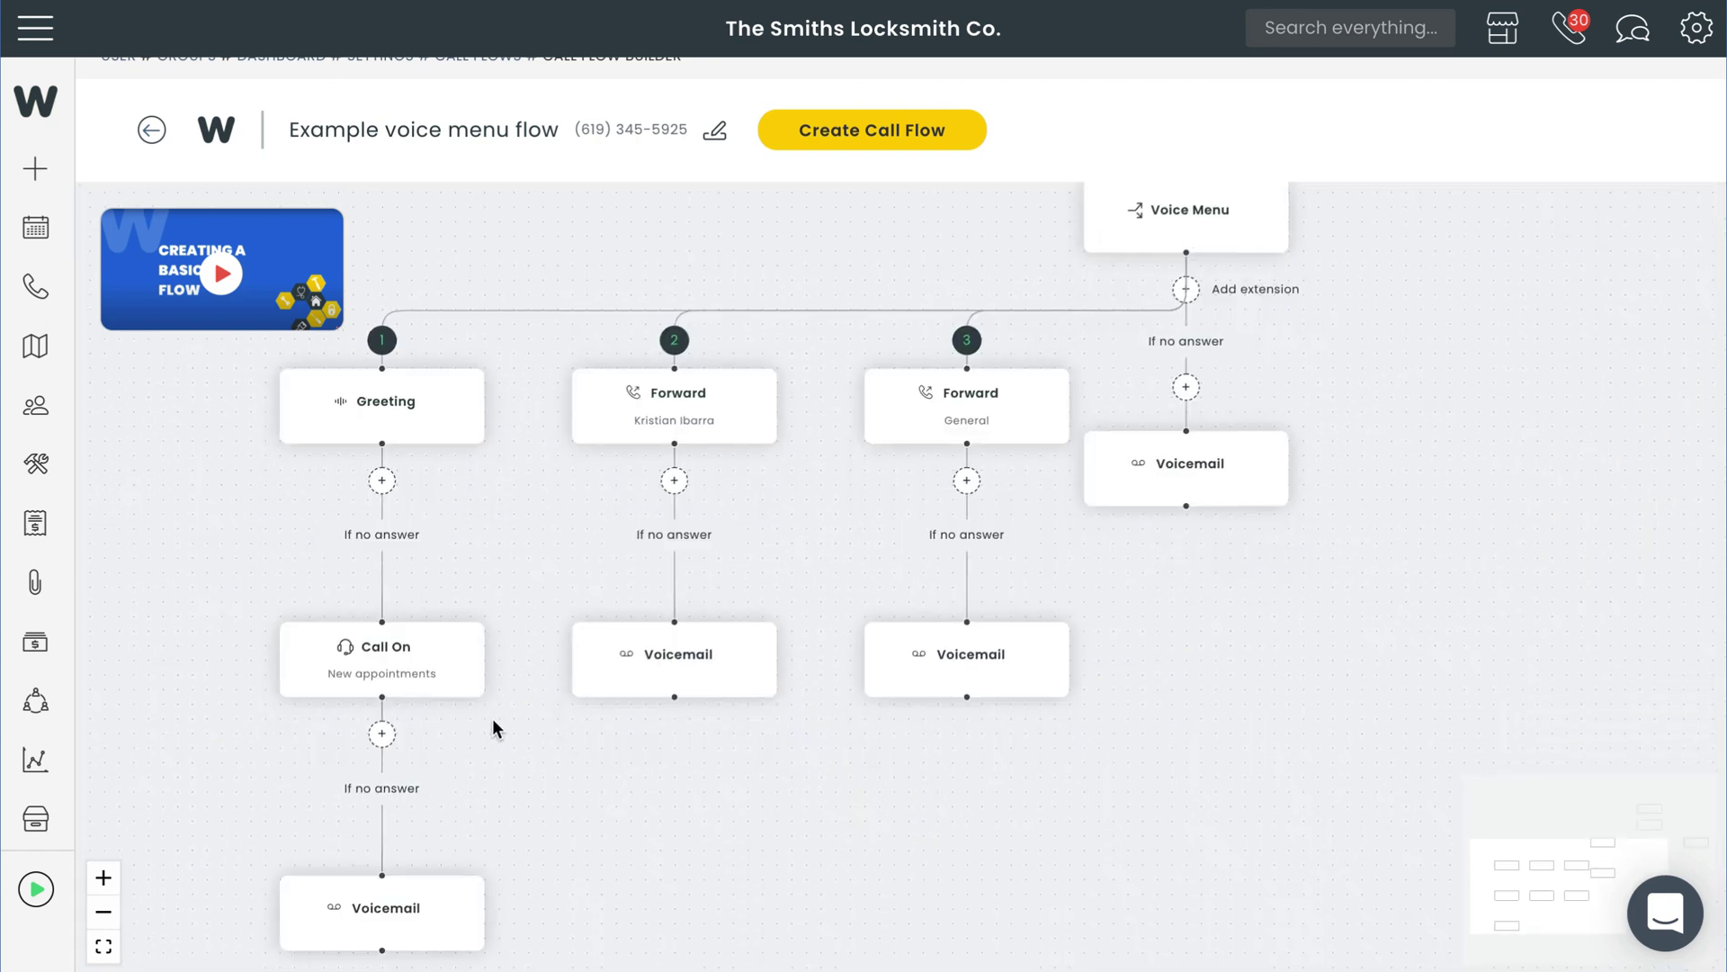
Step: Upload VoiceMenu_VoicemailOPEN.mp3 and save it as the Call On voicemail recording
click(382, 907)
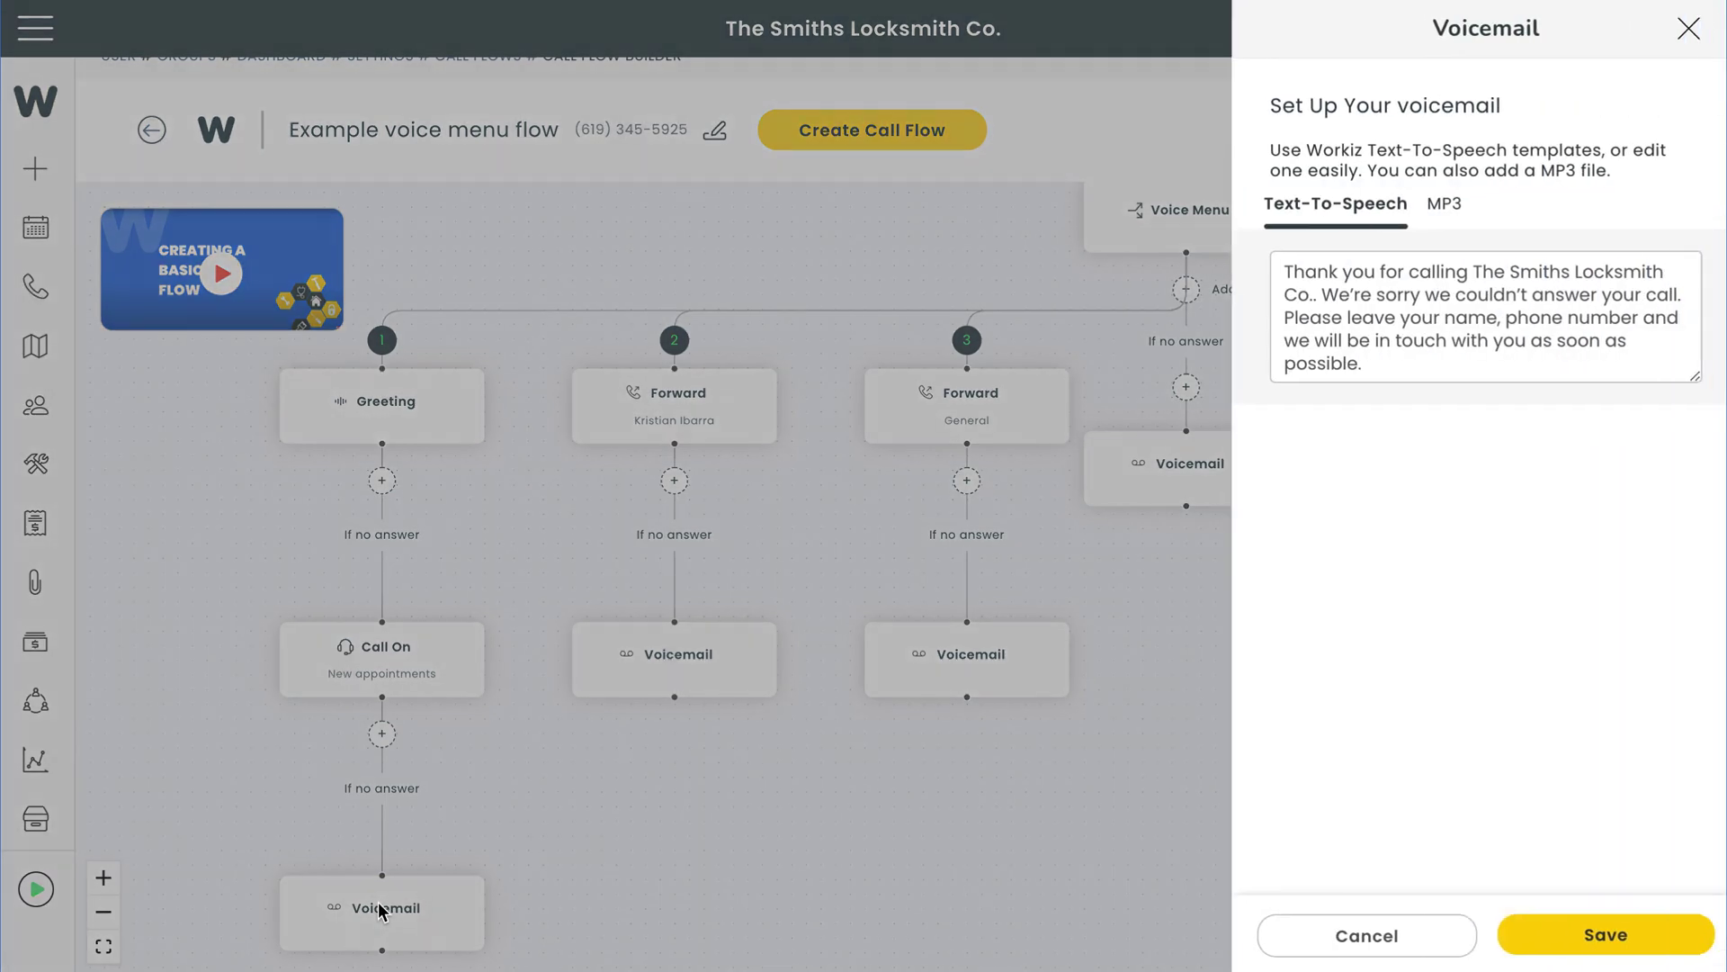
click(1433, 204)
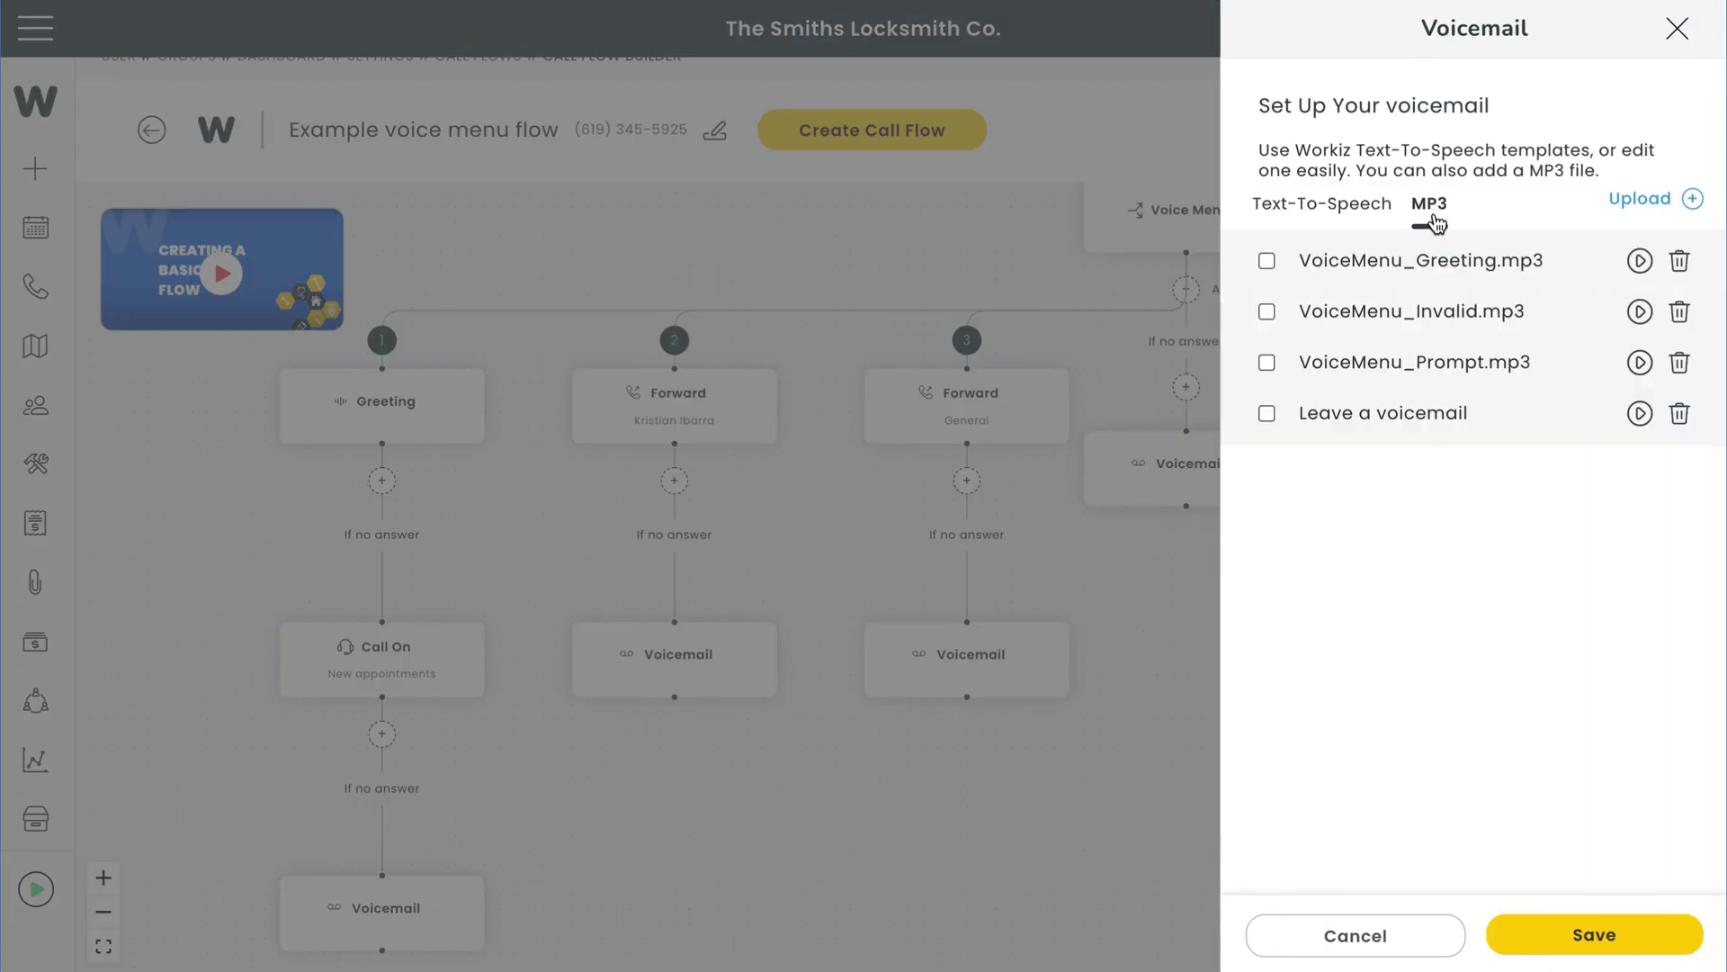
click(1639, 198)
click(1304, 683)
click(1267, 261)
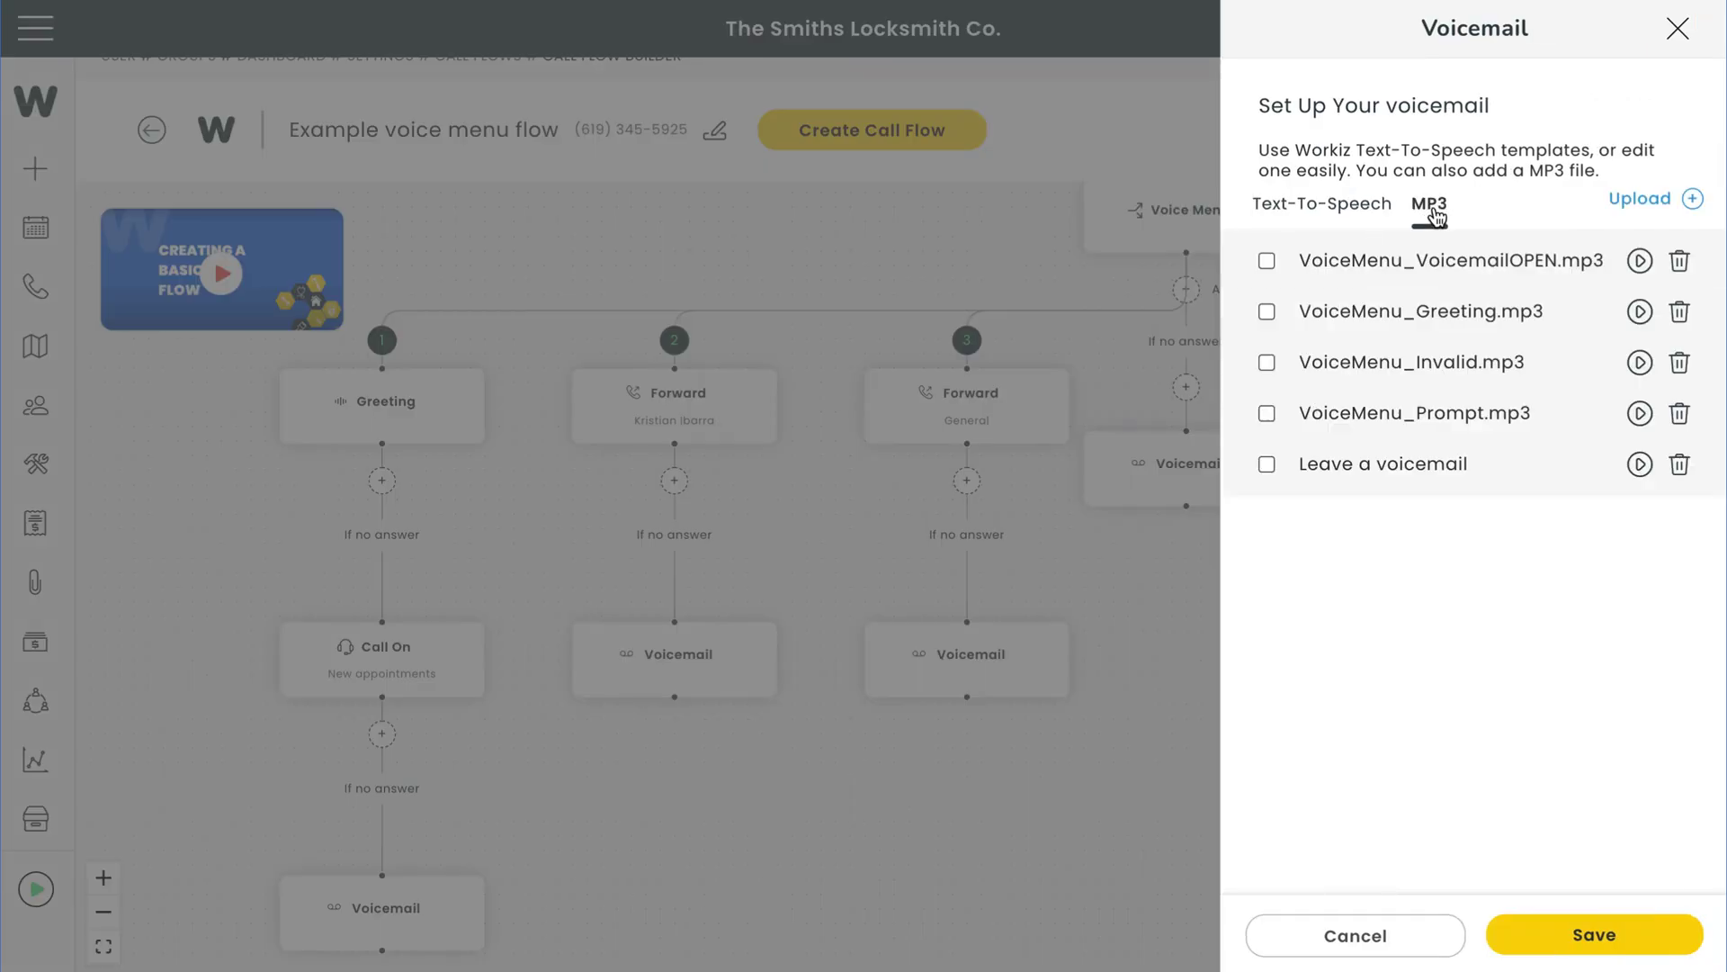
click(1267, 261)
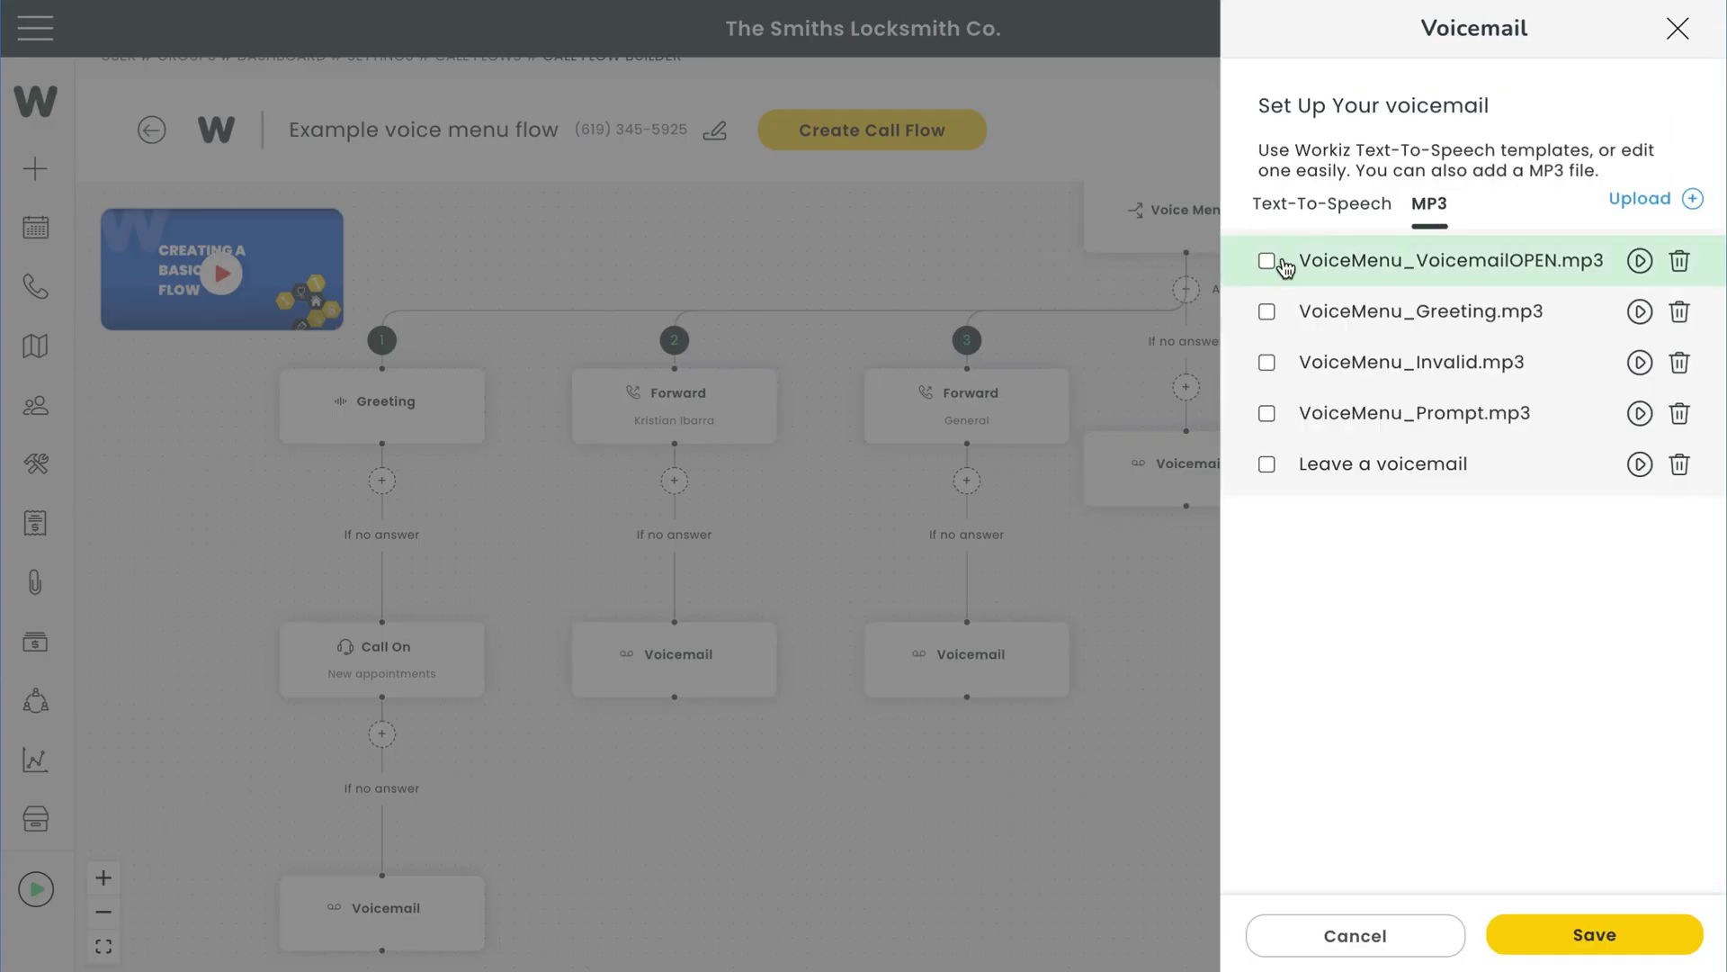
click(1561, 938)
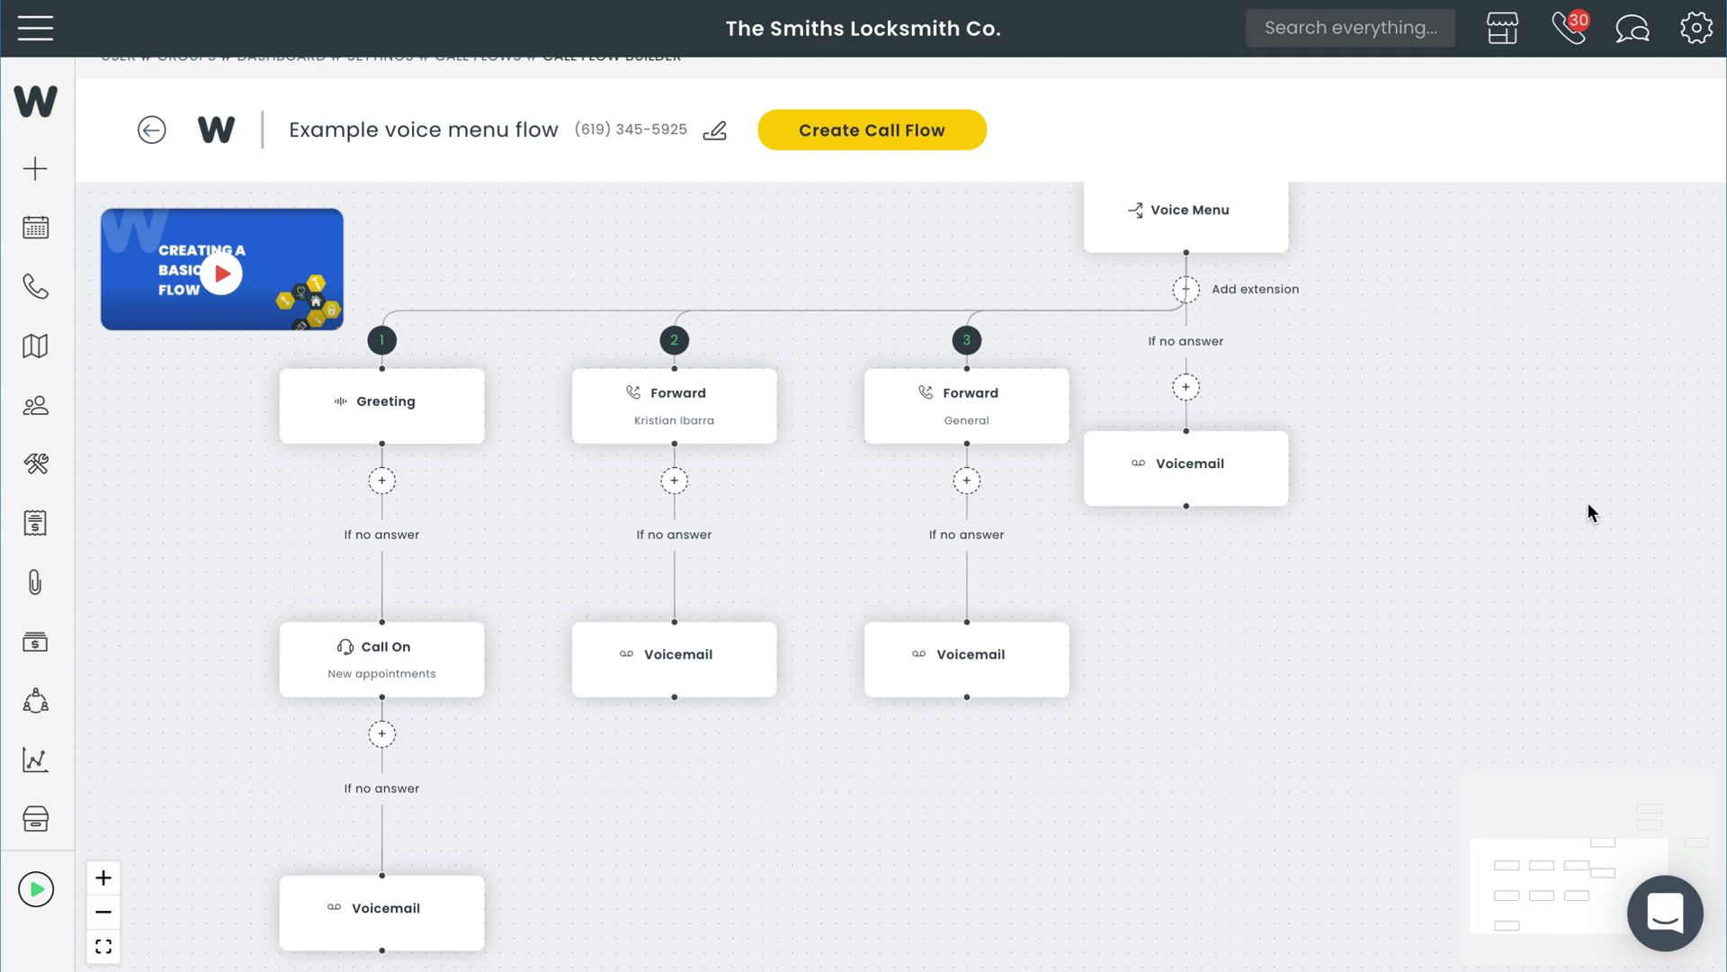
Step: Upload the VoiceMenu_VoicemailCLOSED MP3 as the Closed-branch voicemail recording and save it
scroll(1613, 462, right, 10)
scroll(1613, 463, up, 5)
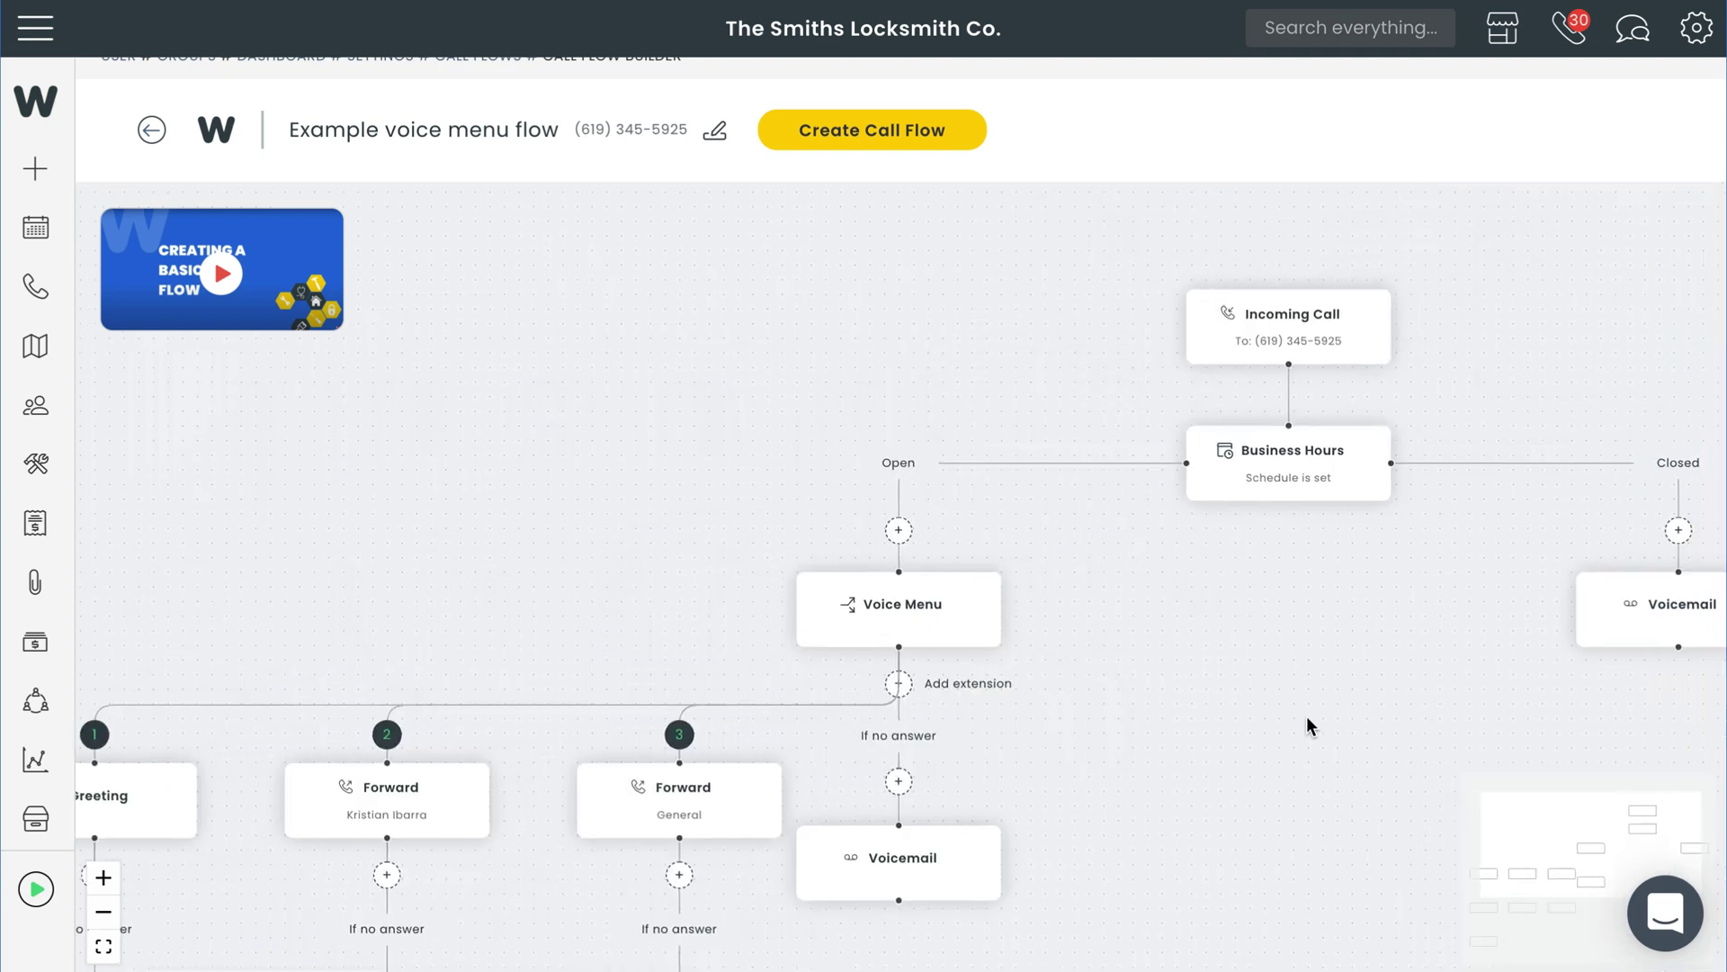
click(1307, 605)
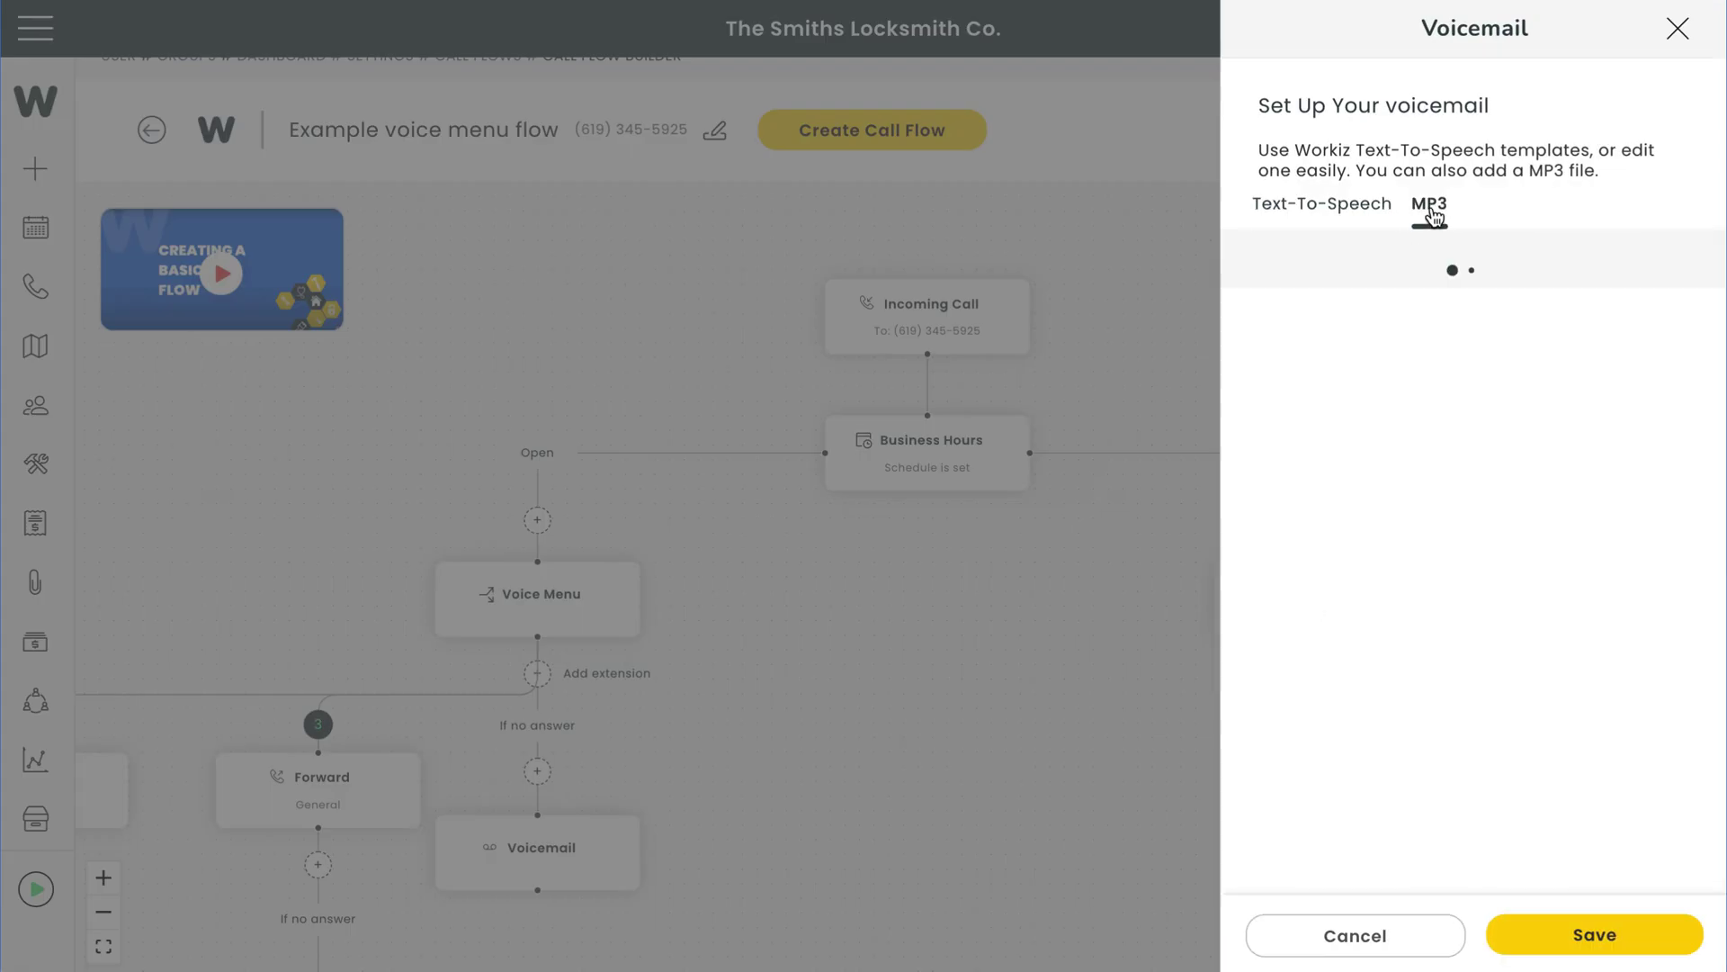
click(1430, 315)
click(1625, 198)
double_click(760, 376)
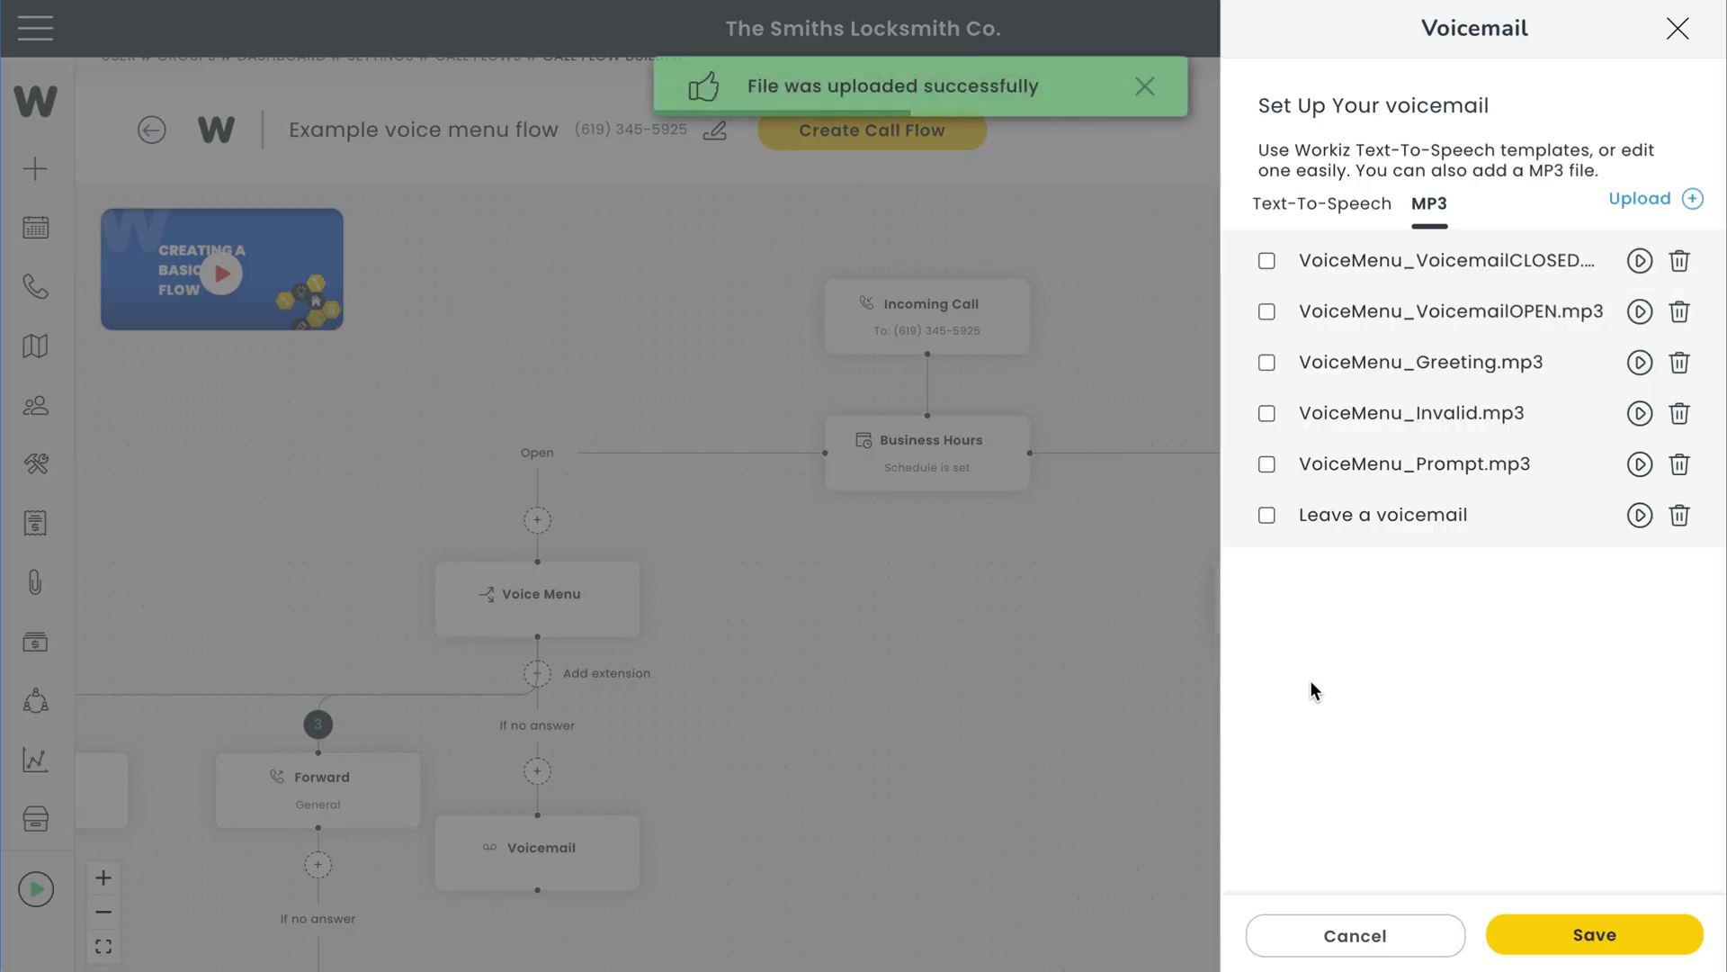
click(1593, 936)
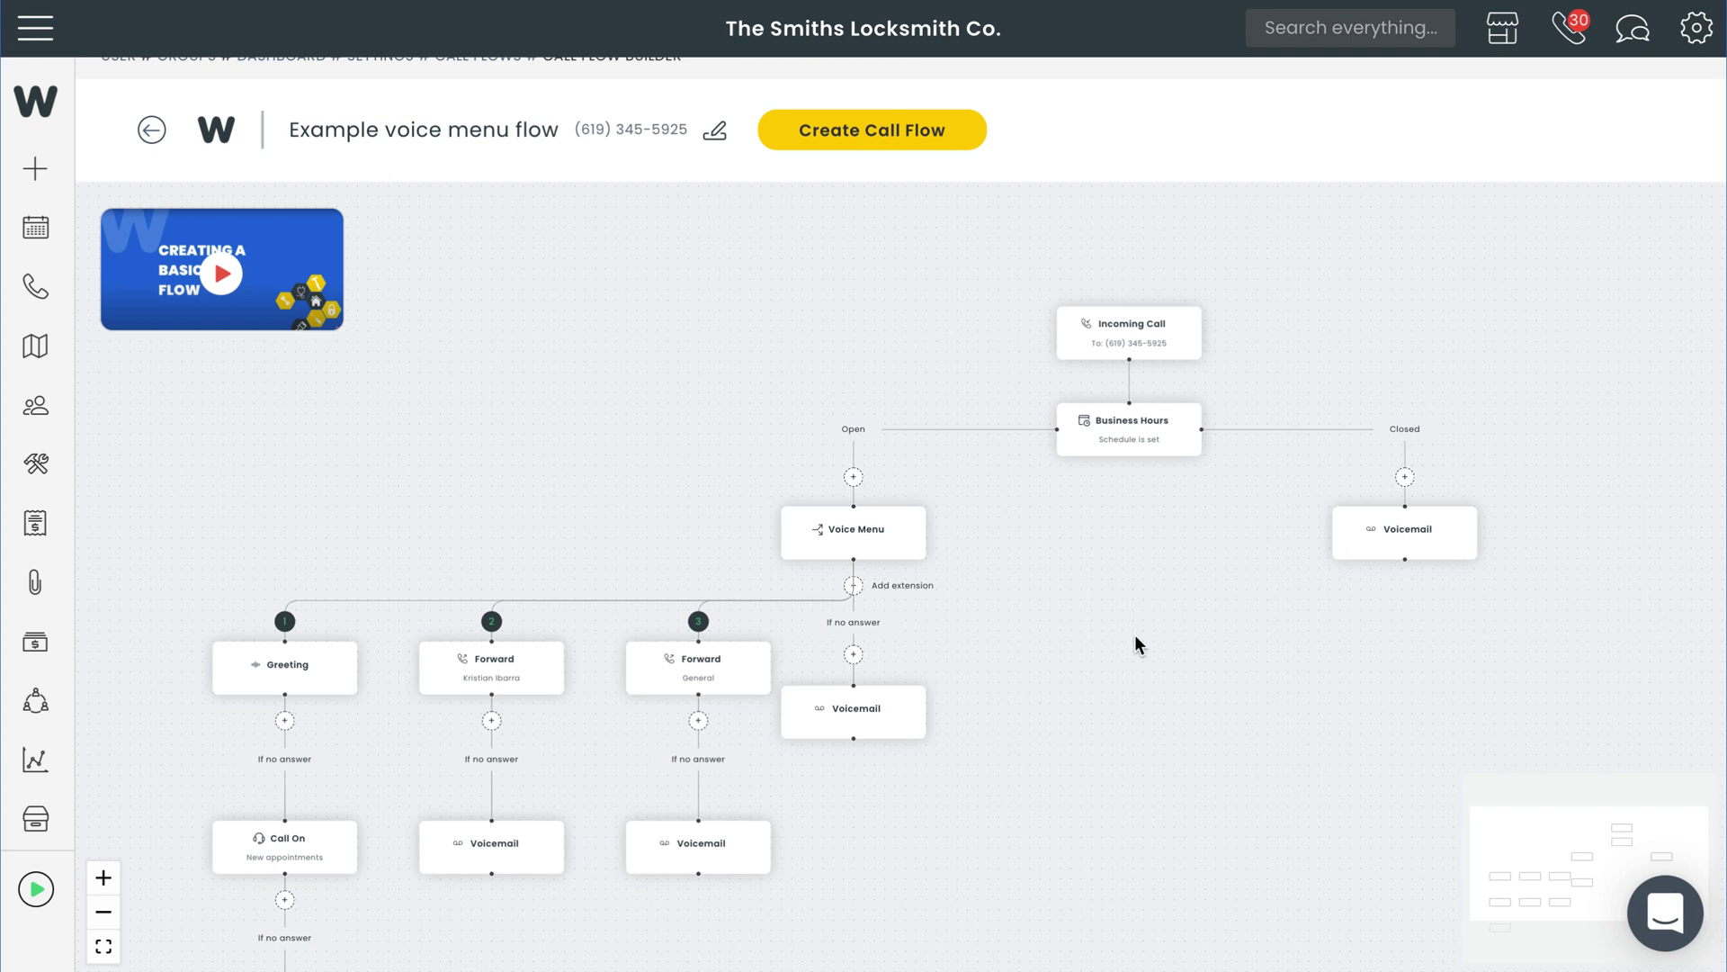
Step: Review the full 'Example voice menu flow' and create the call flow
drag(1136, 634, 1142, 529)
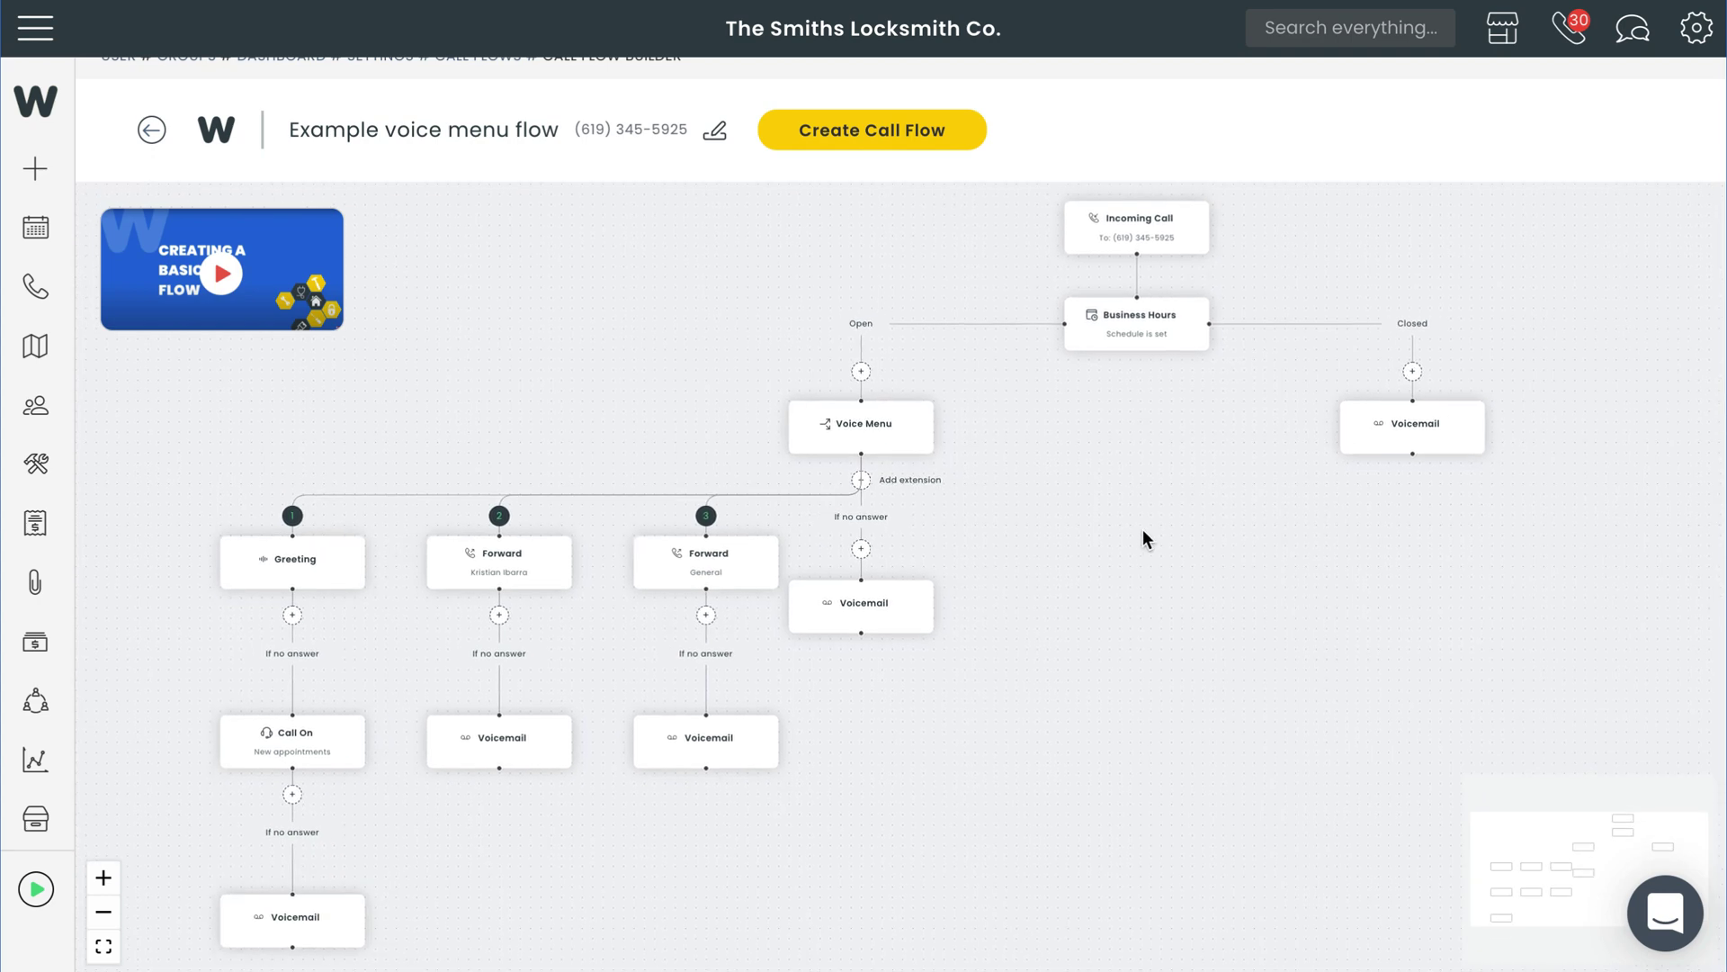
click(918, 131)
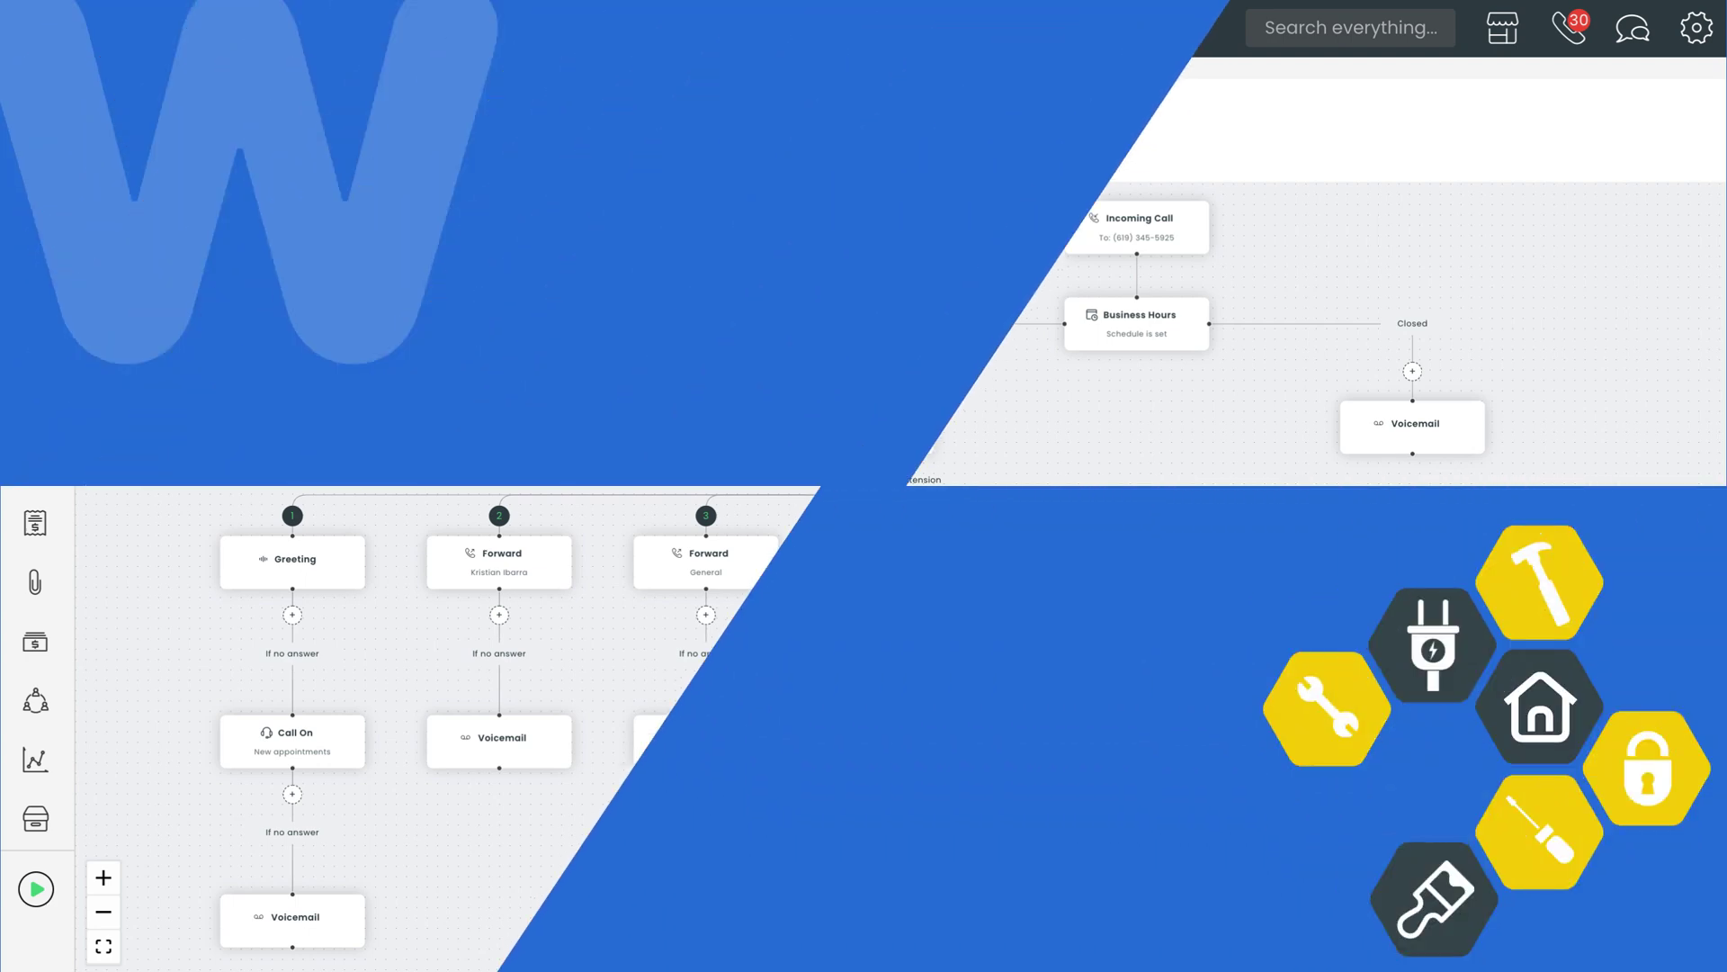